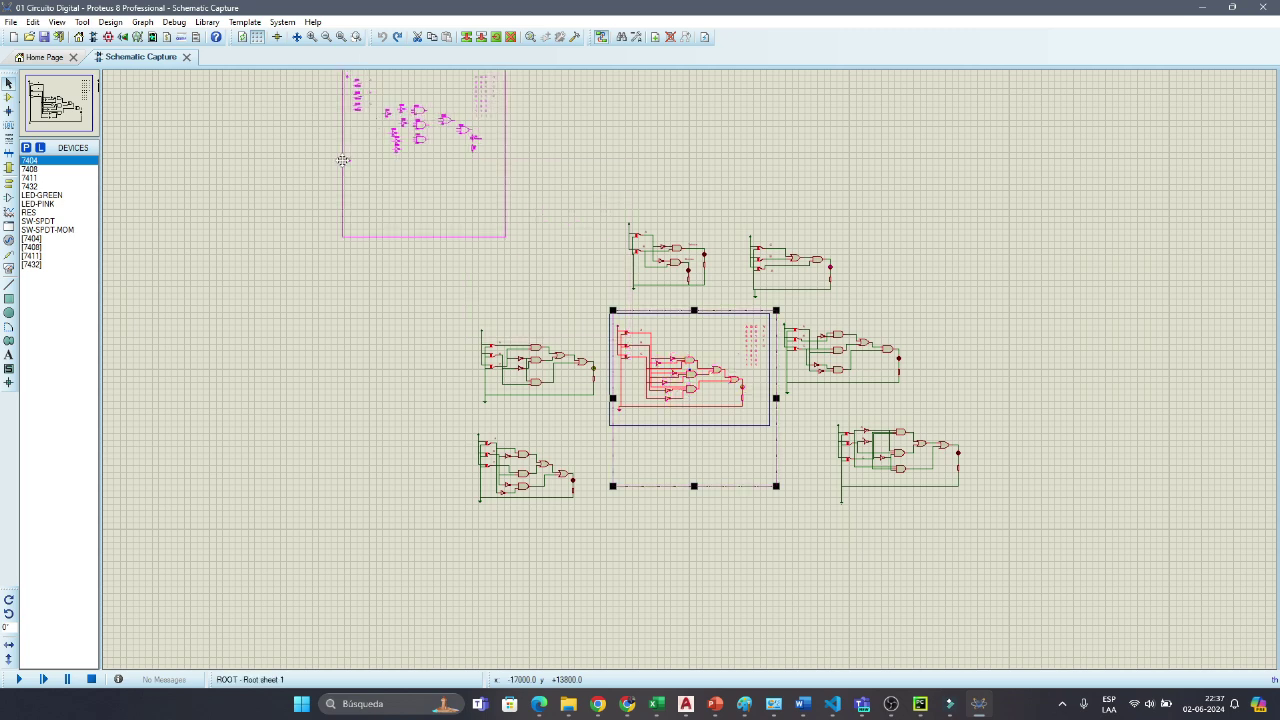
# Step: Move the selected circuit block with its truth table out of the sheet frame to the empty area at its upper left
pyautogui.click(725, 477)
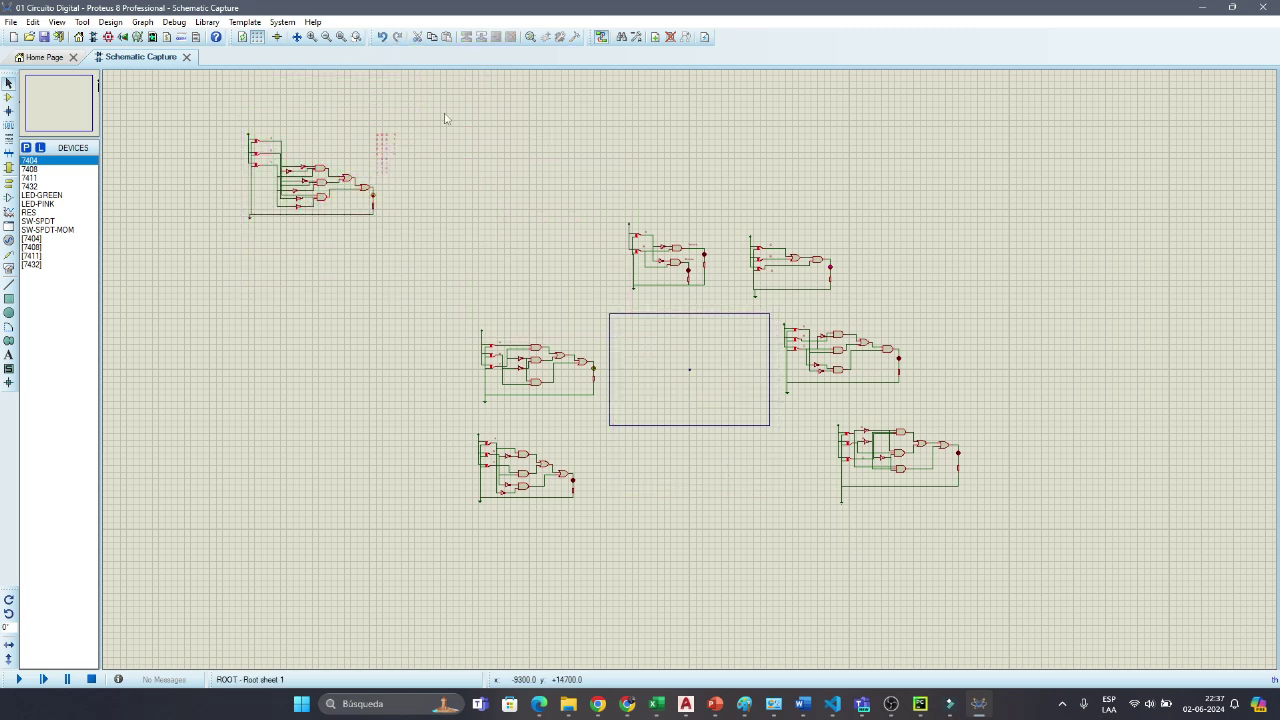
pyautogui.click(314, 40)
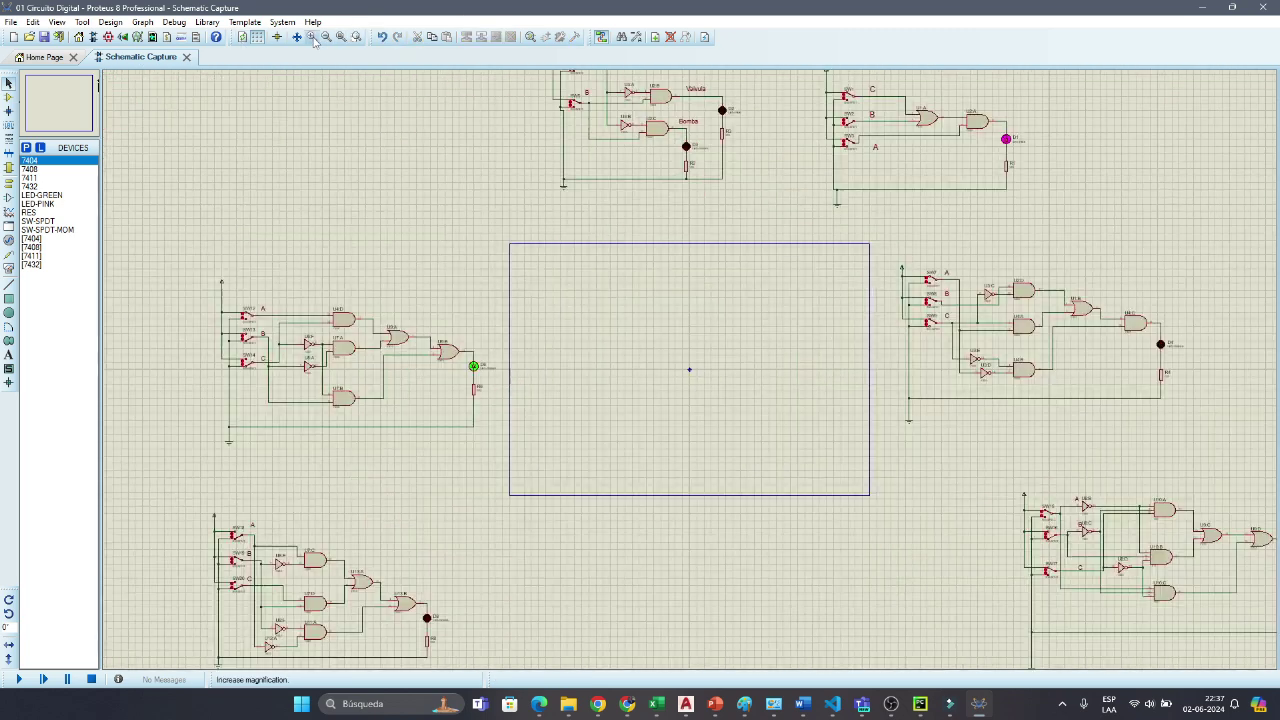
pyautogui.click(314, 40)
pyautogui.click(314, 40)
pyautogui.click(314, 40)
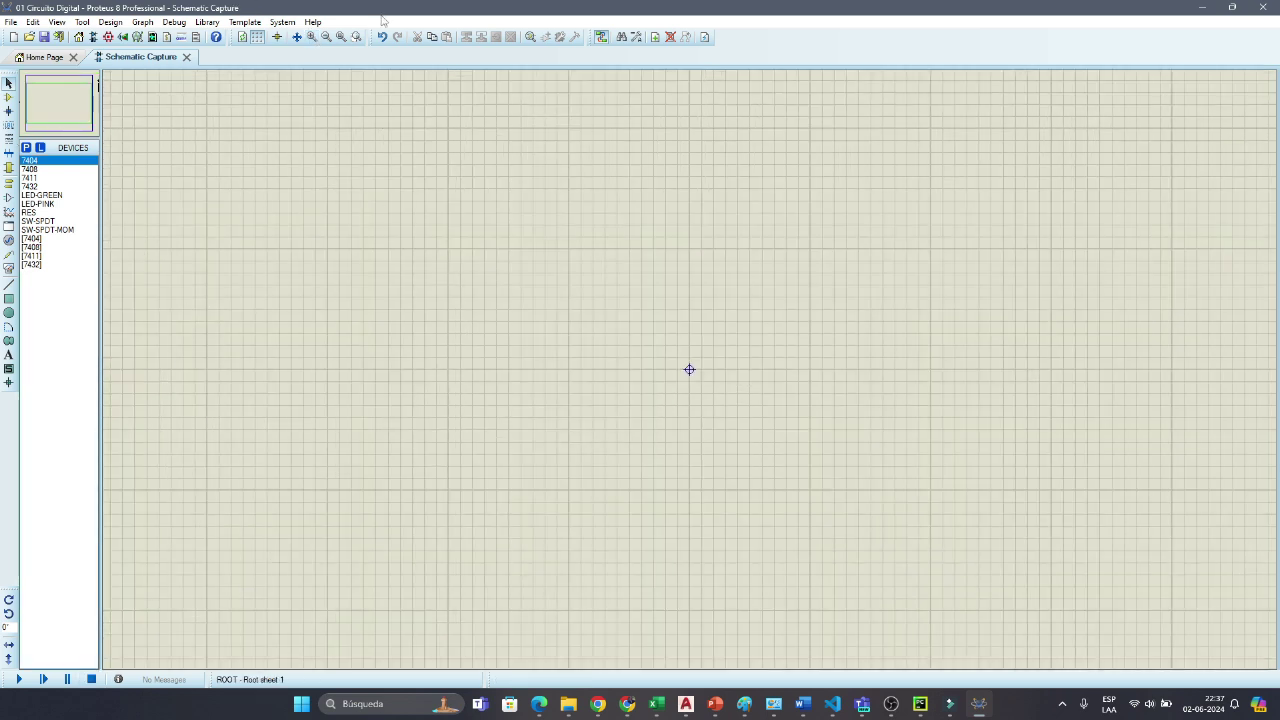
pyautogui.click(326, 37)
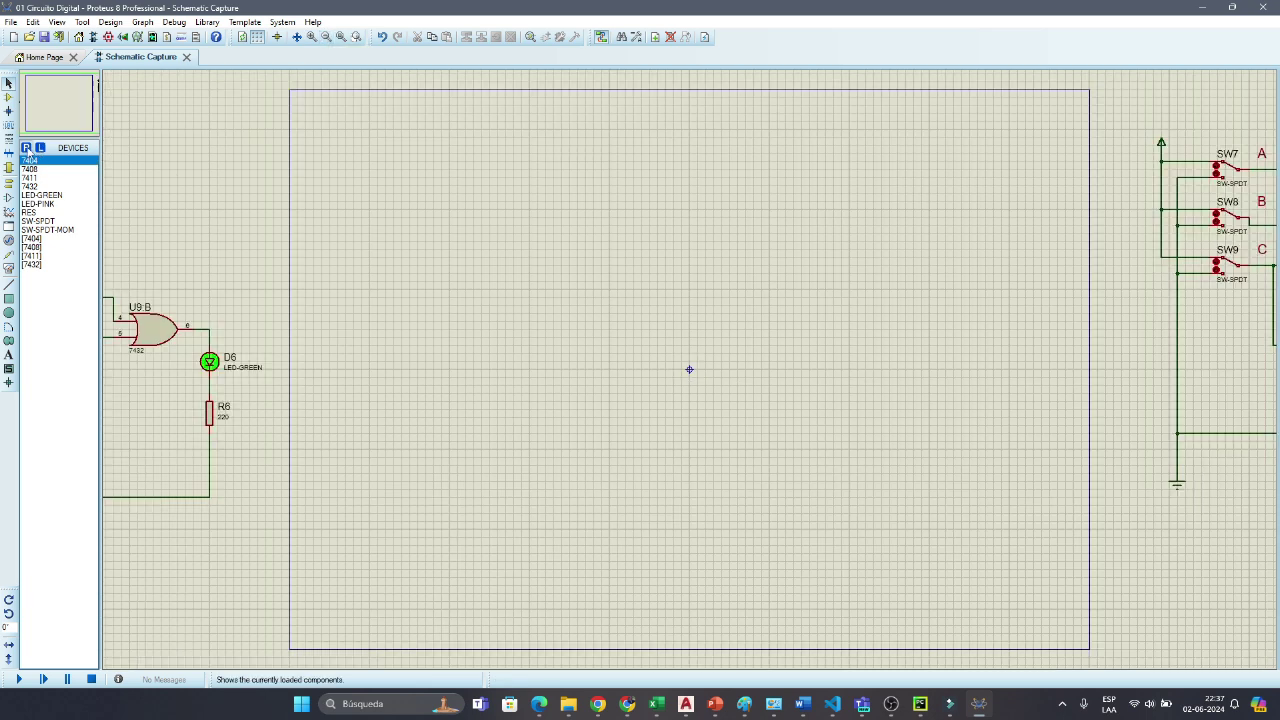
# Step: Search the device library for "not", pick the NOT simple digital inverter and place it in the sheet's upper-left area
pyautogui.click(26, 148)
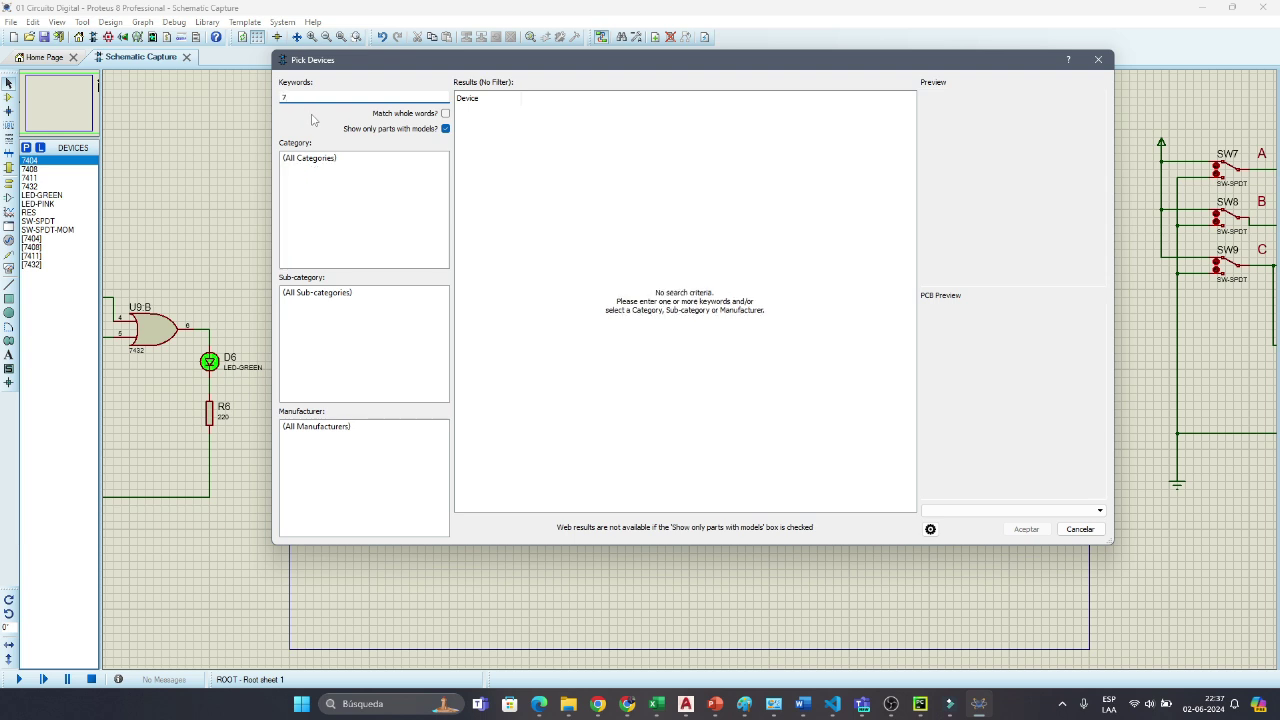
pyautogui.write('740')
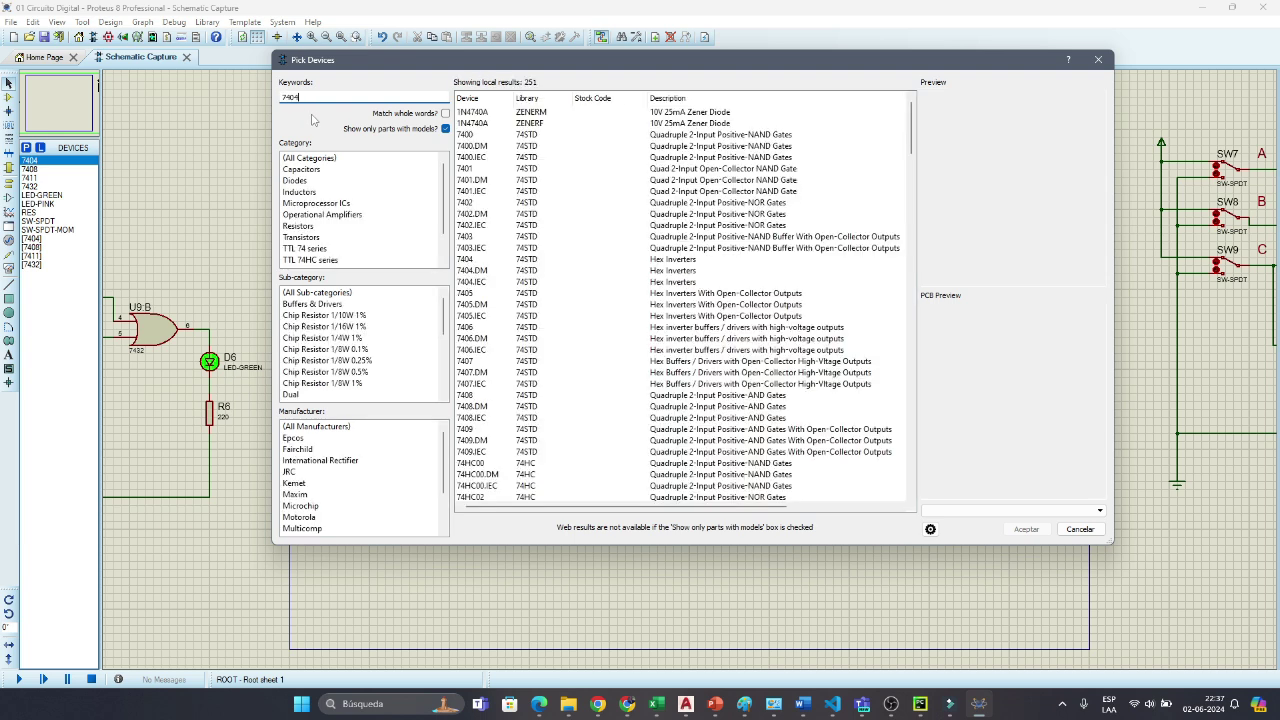
pyautogui.write('4')
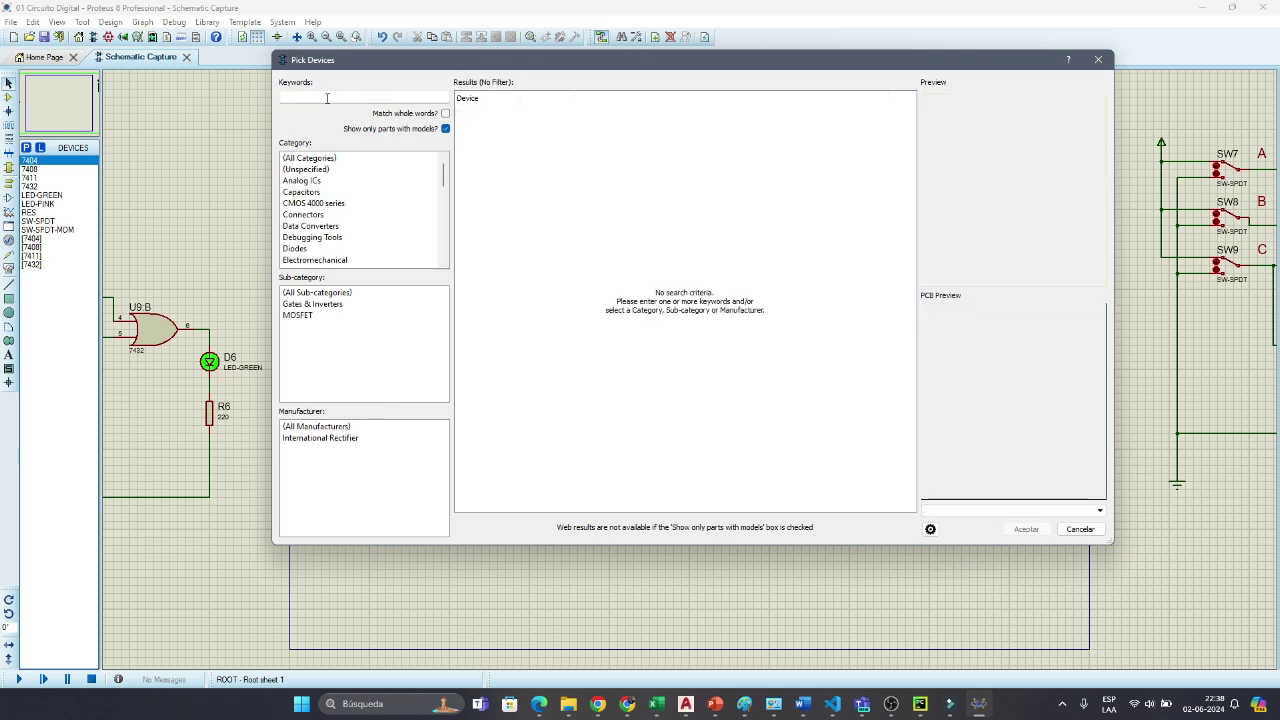
pyautogui.write('not')
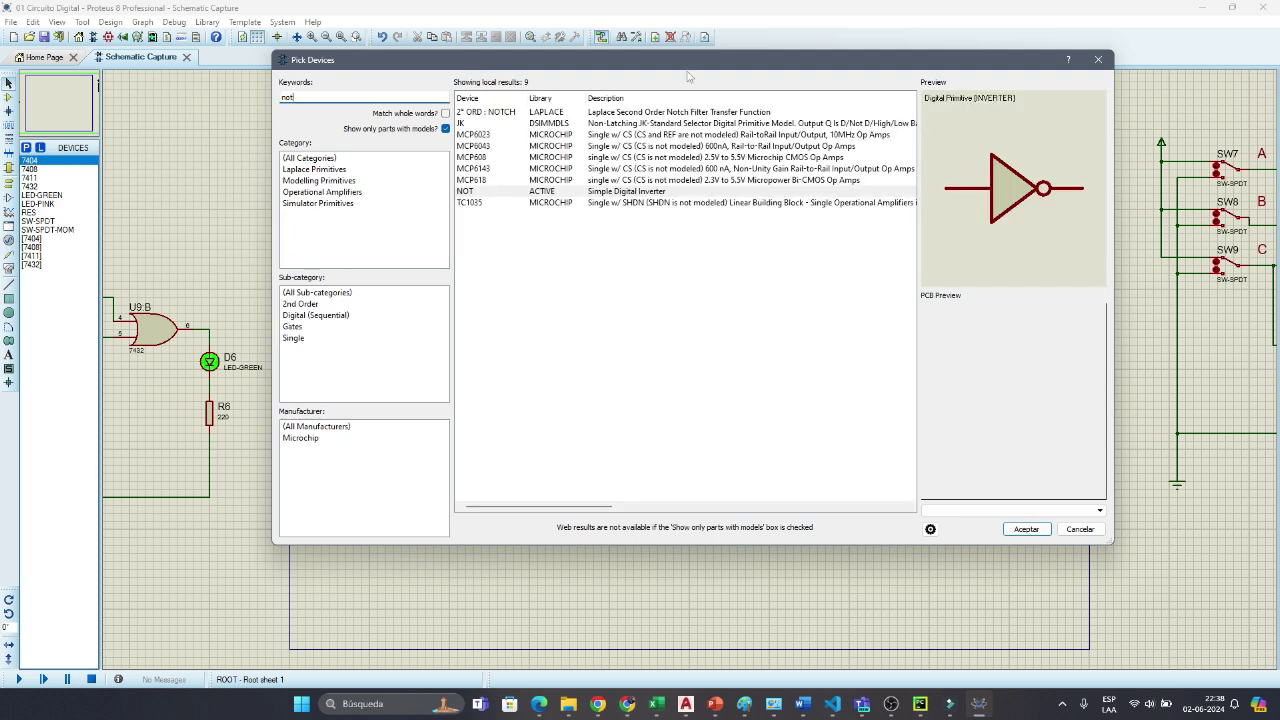
pyautogui.click(1022, 531)
pyautogui.click(448, 220)
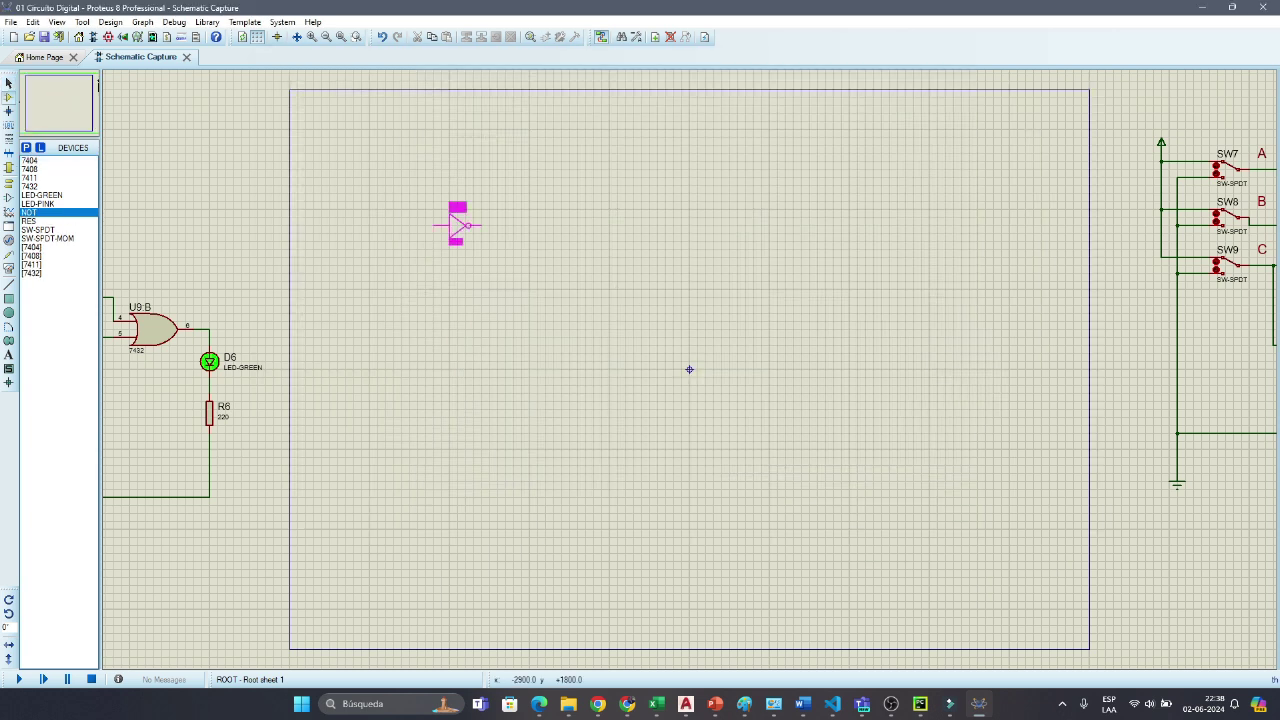
pyautogui.click(457, 225)
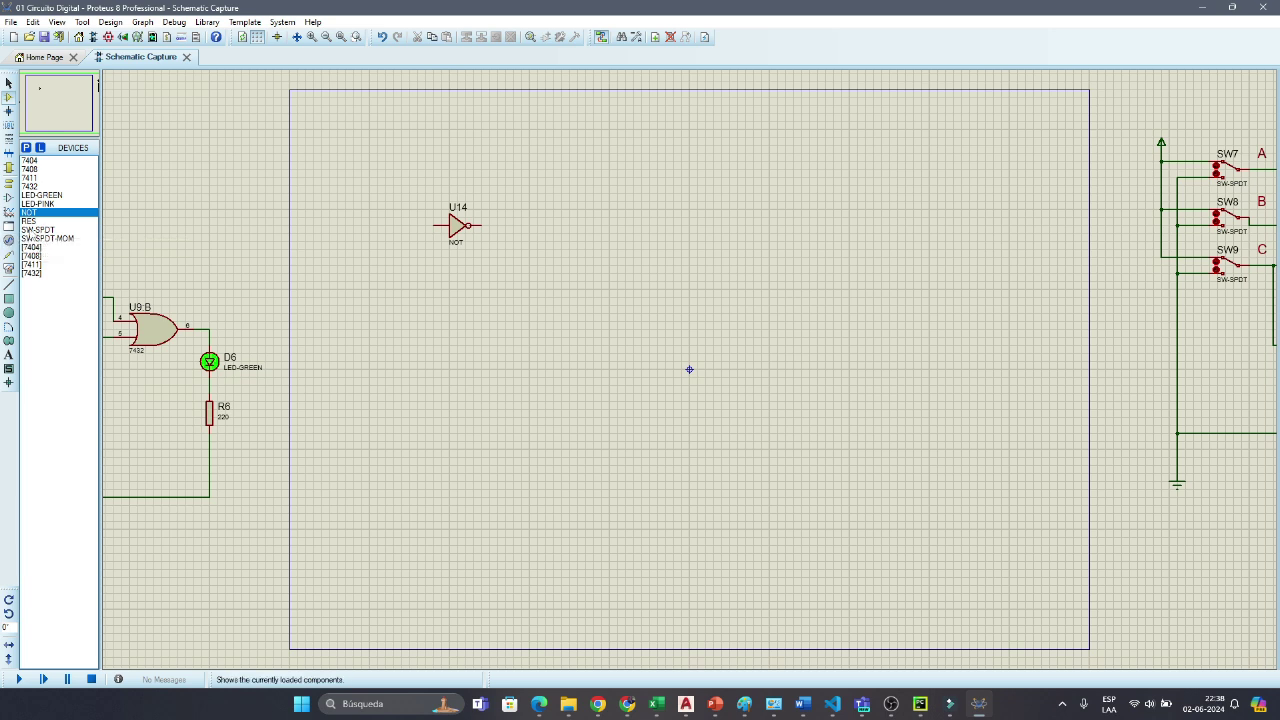
# Step: Place an SW-SPDT switch to the left of the NOT gate and rotate it 180 degrees
pyautogui.click(38, 230)
pyautogui.click(370, 210)
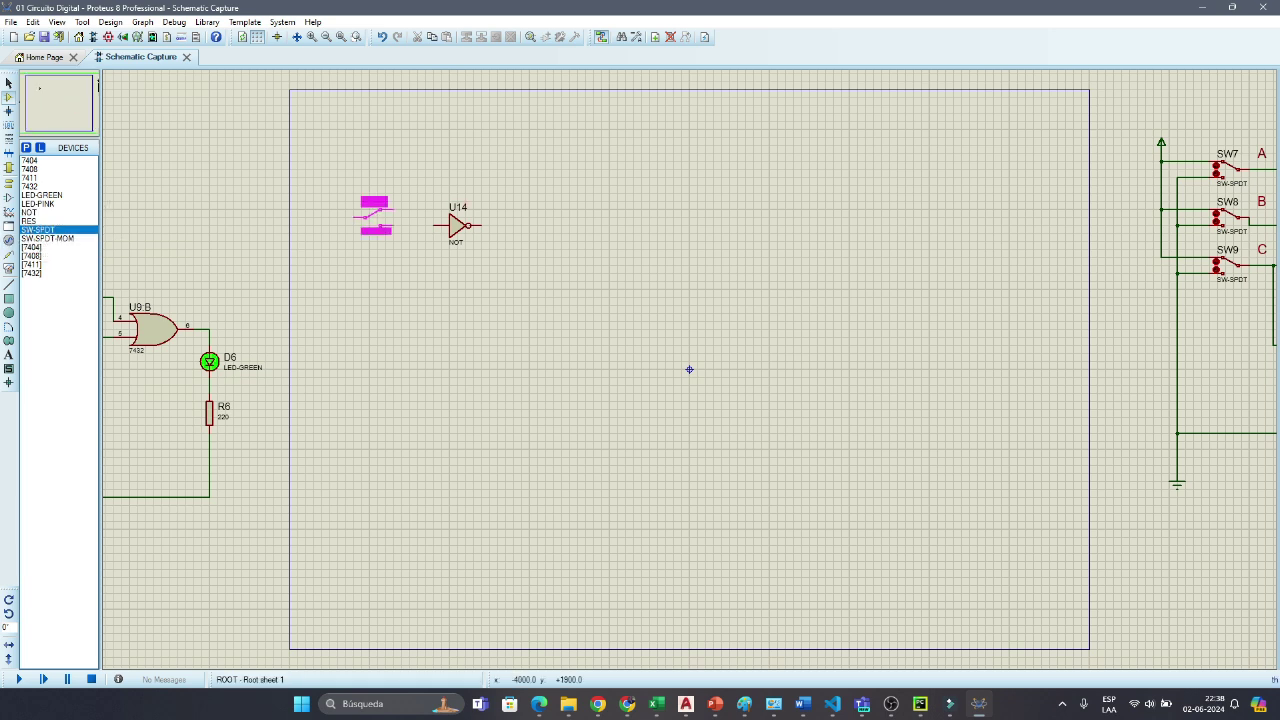
pyautogui.click(372, 217)
pyautogui.rightClick(394, 212)
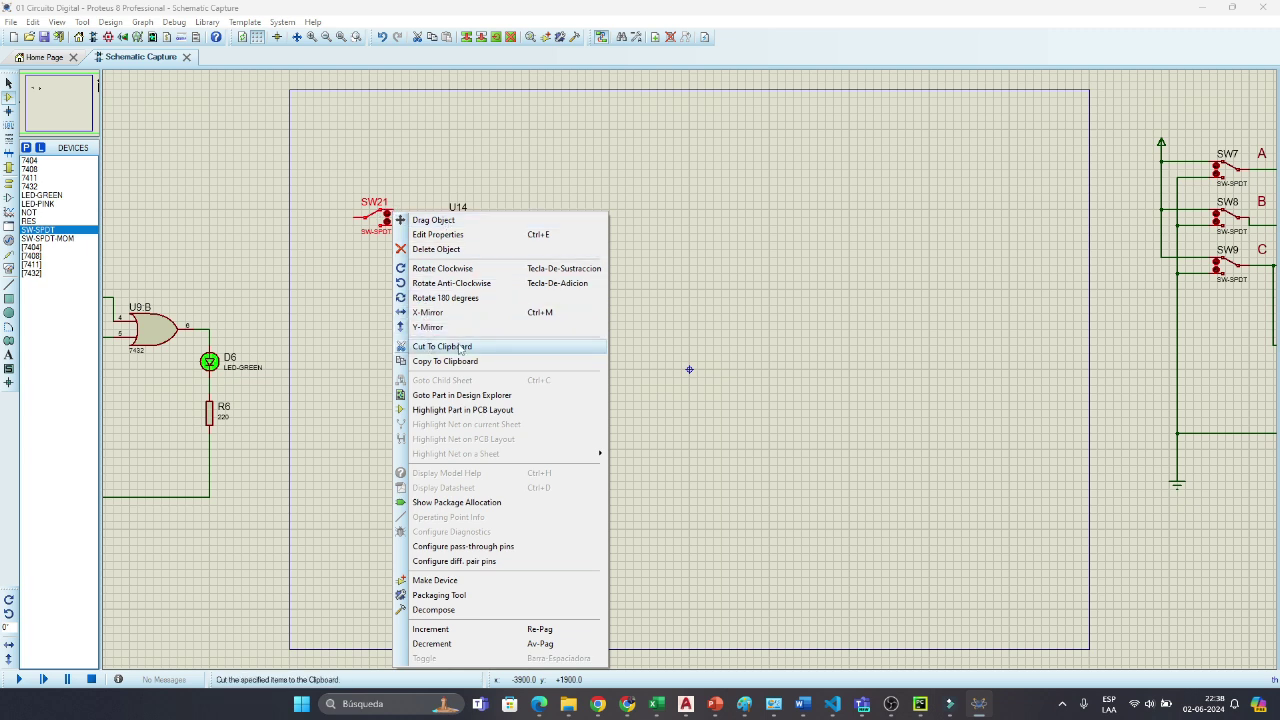
pyautogui.click(445, 298)
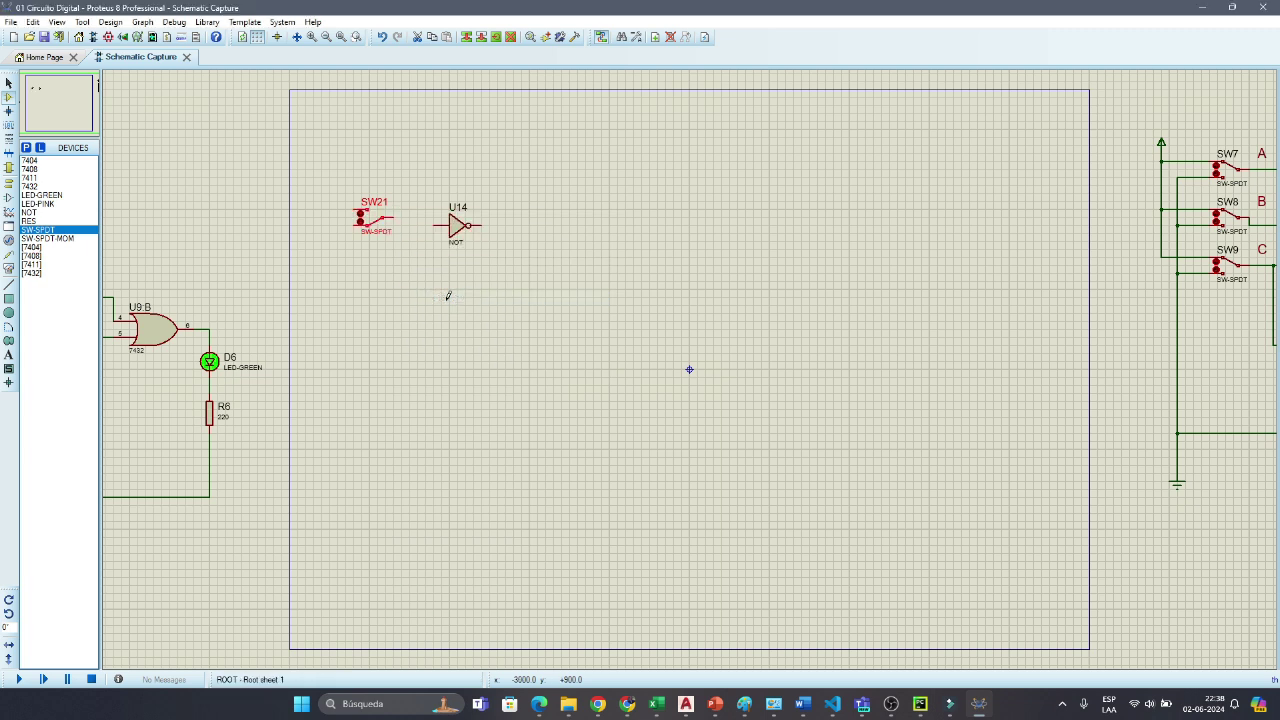
pyautogui.click(393, 301)
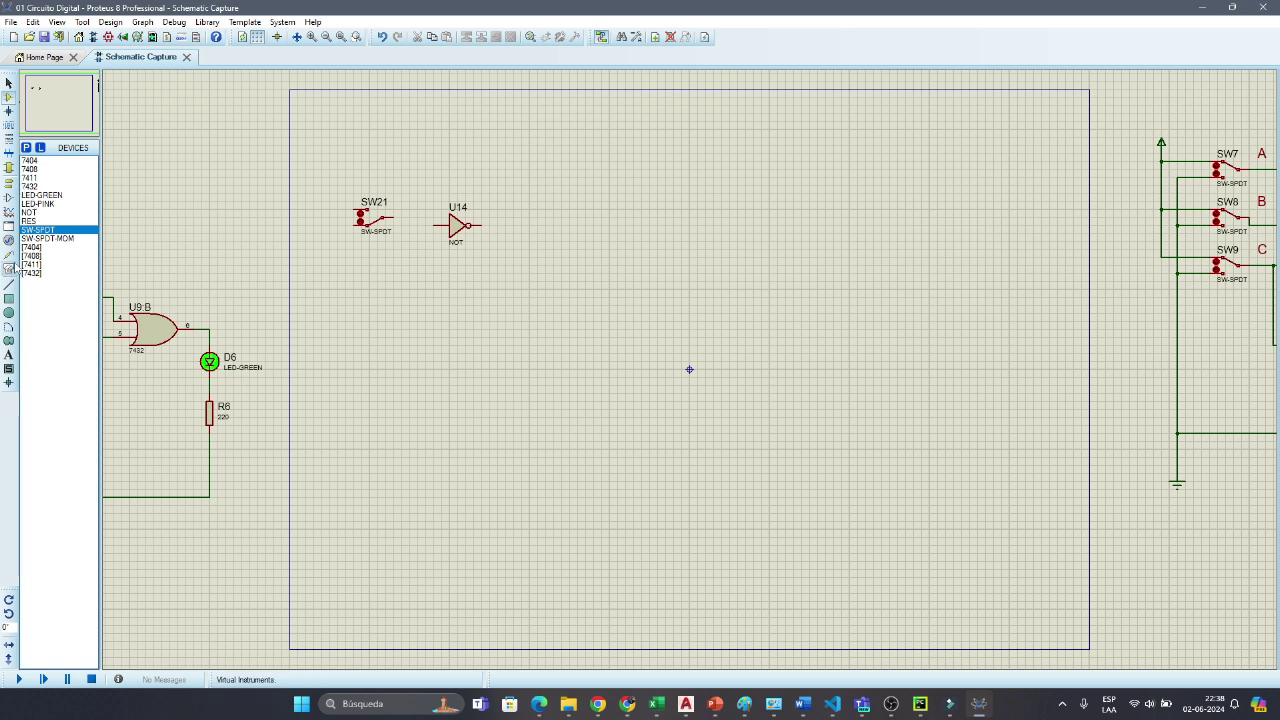
# Step: Place a POWER terminal above and left of the switch and wire it to the switch's upper contact
pyautogui.click(9, 183)
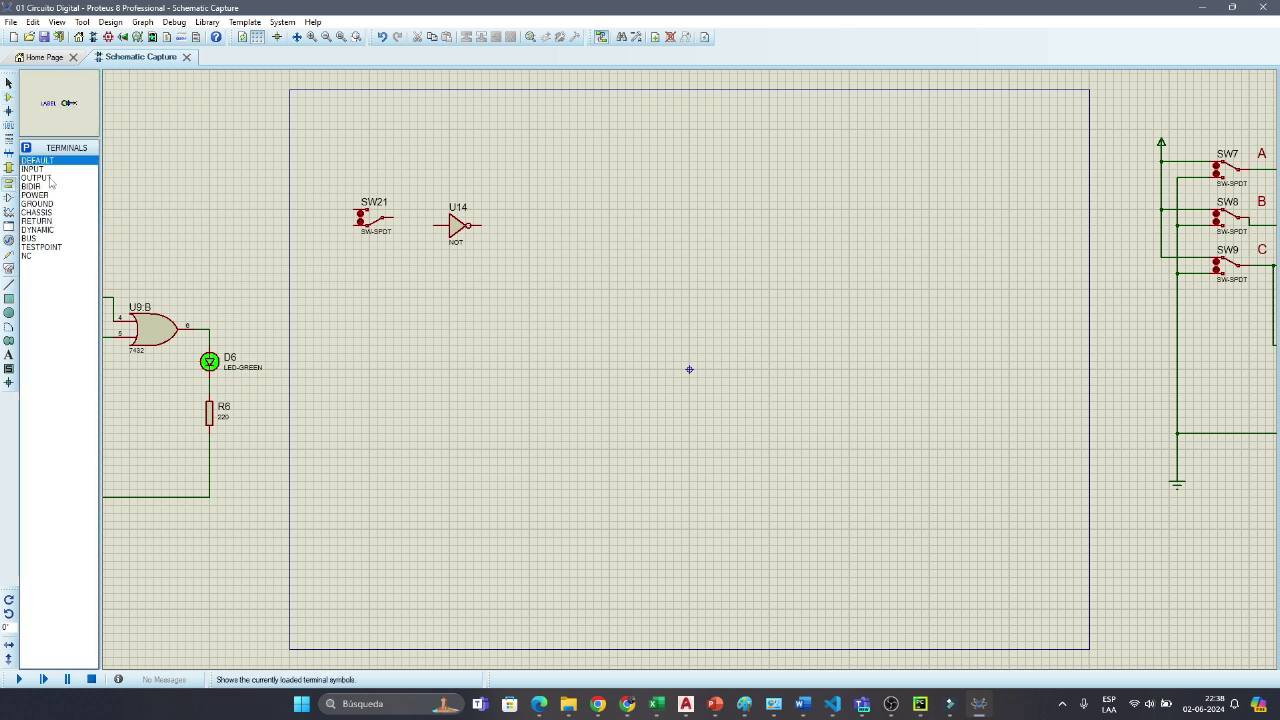
pyautogui.click(35, 195)
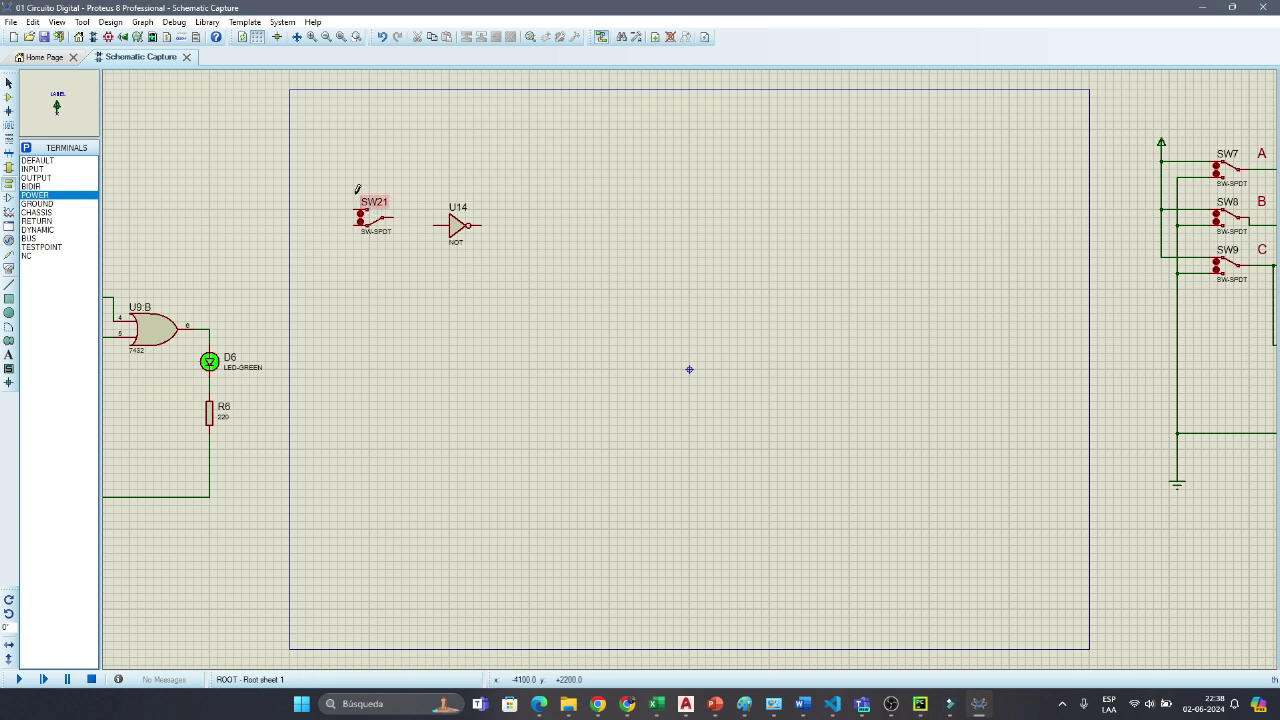
pyautogui.click(321, 170)
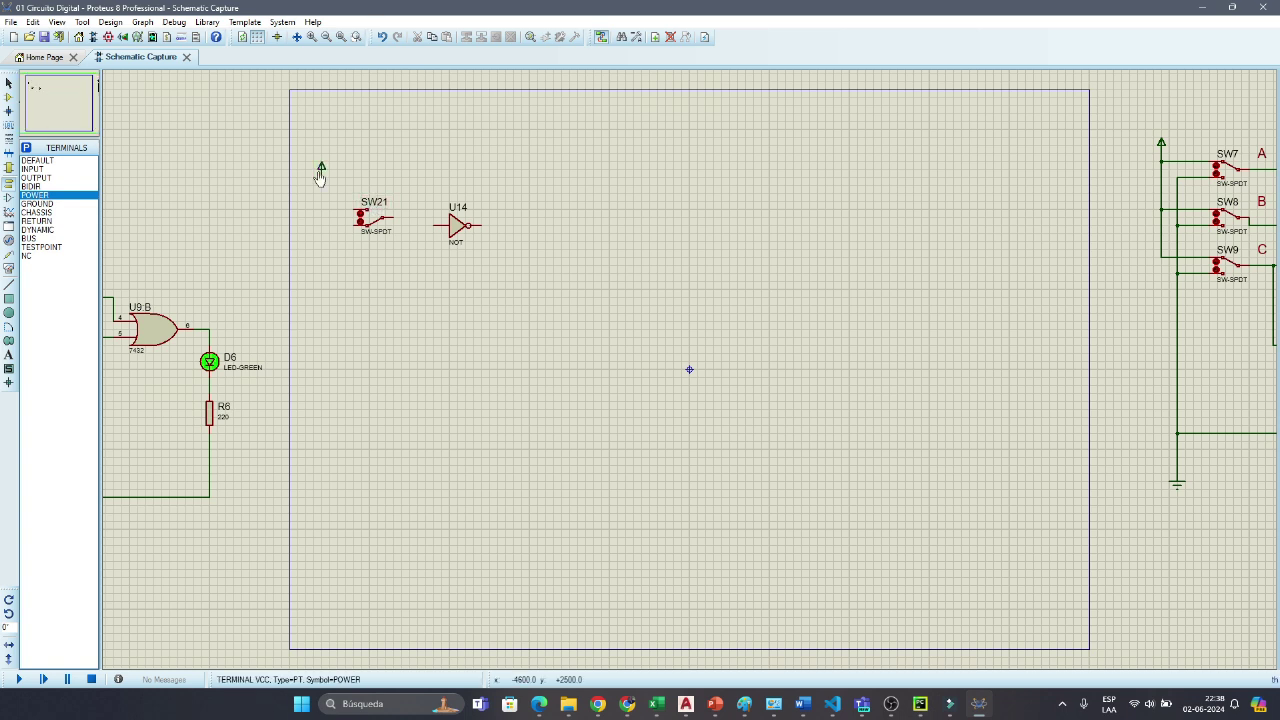
pyautogui.click(354, 207)
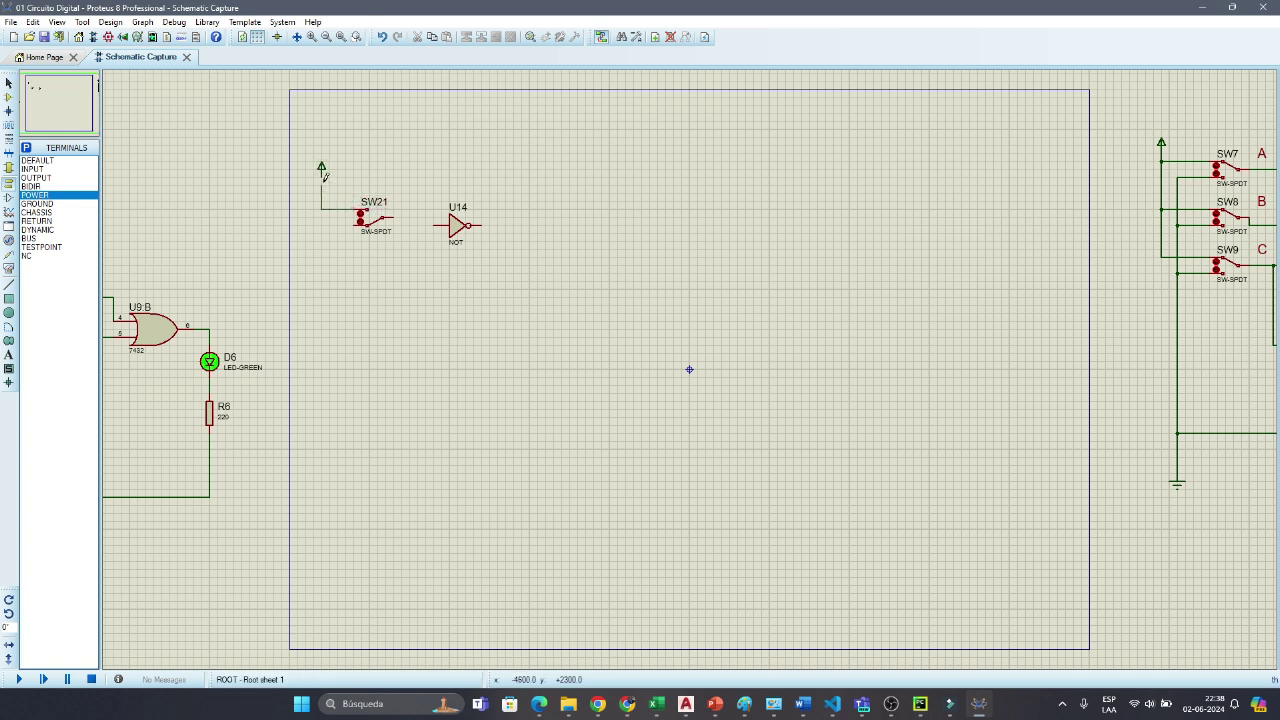
pyautogui.click(323, 175)
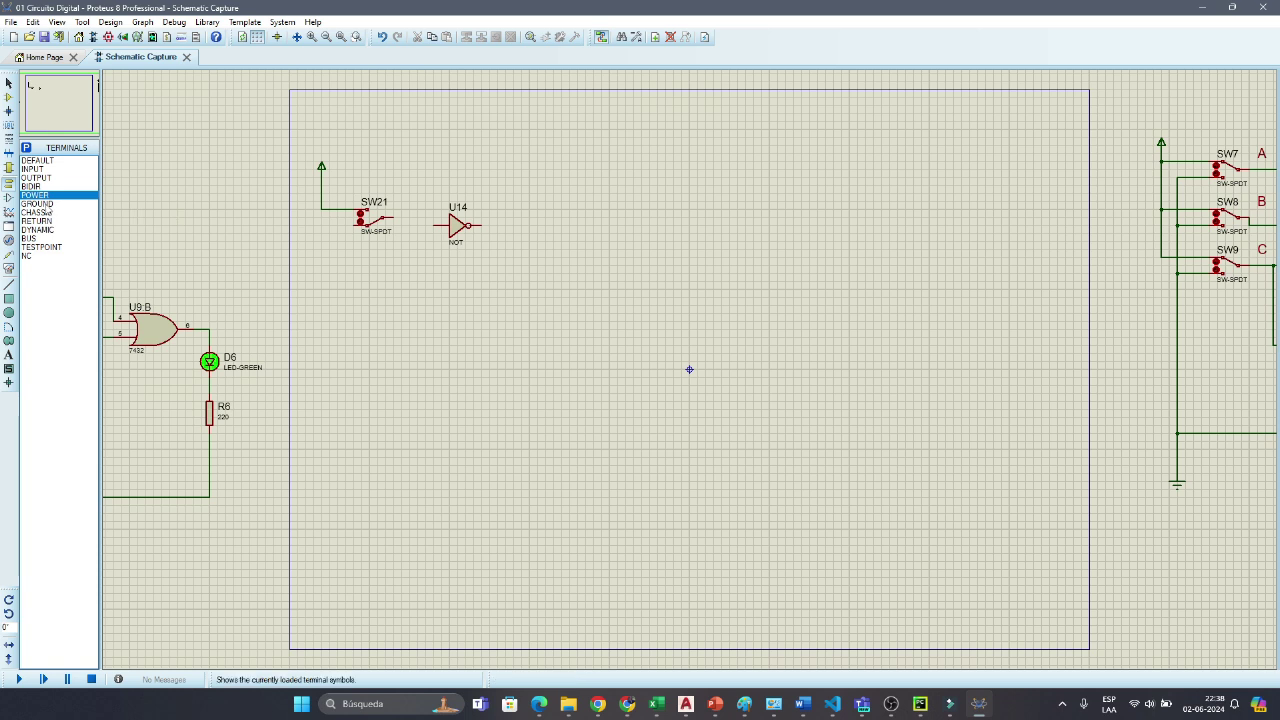
# Step: Connect the switch's lower contact to a new GROUND terminal below it and wire the switch's common pin to the NOT gate input
pyautogui.click(37, 203)
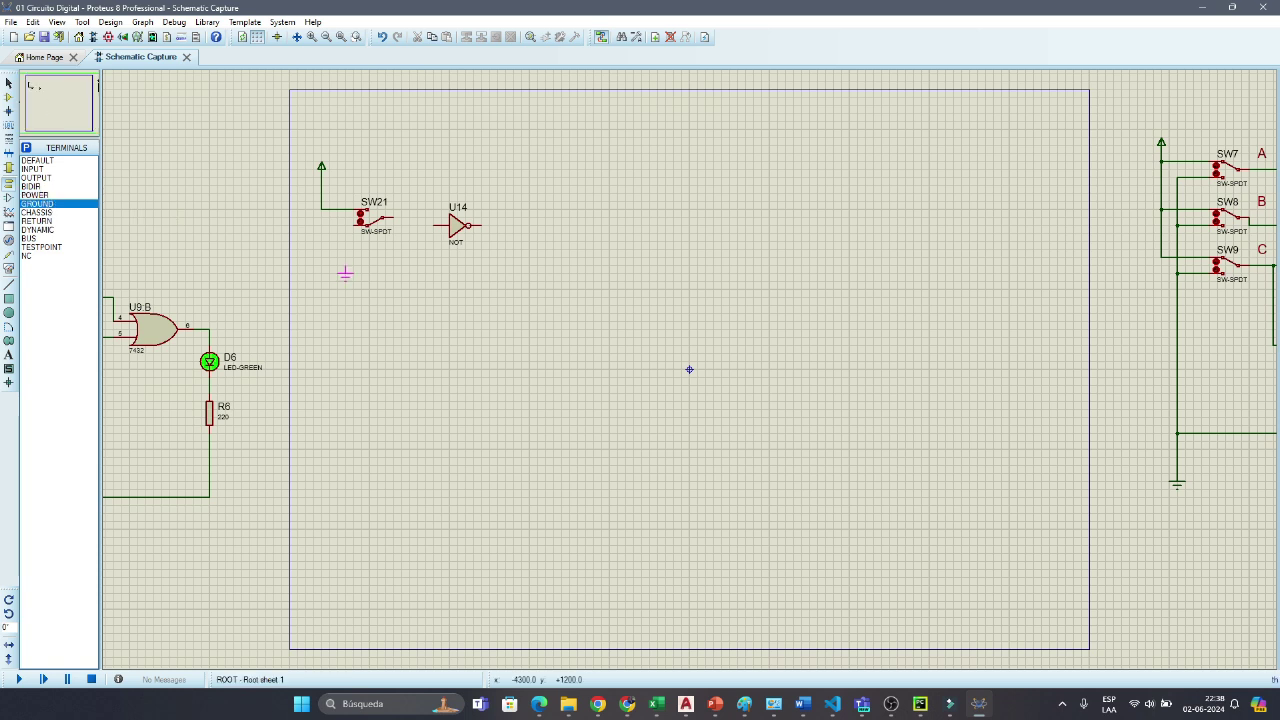
pyautogui.click(345, 273)
pyautogui.click(347, 224)
pyautogui.click(345, 266)
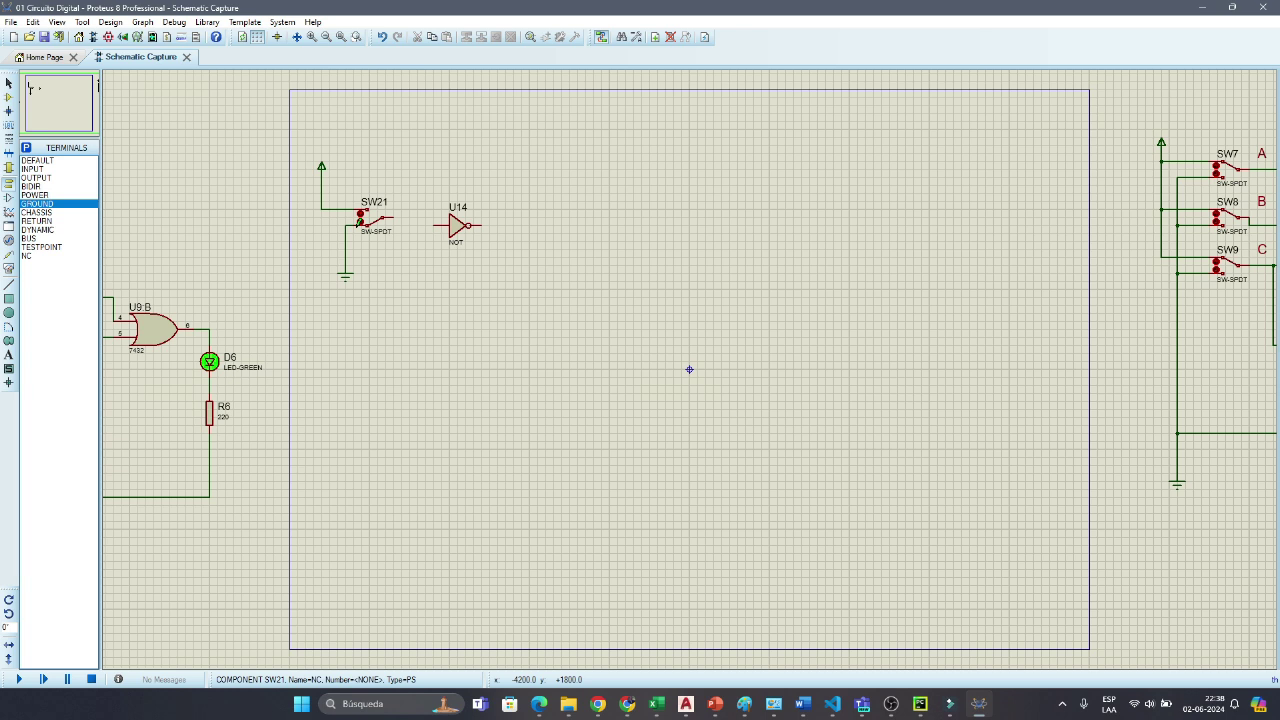
pyautogui.click(434, 224)
pyautogui.click(395, 216)
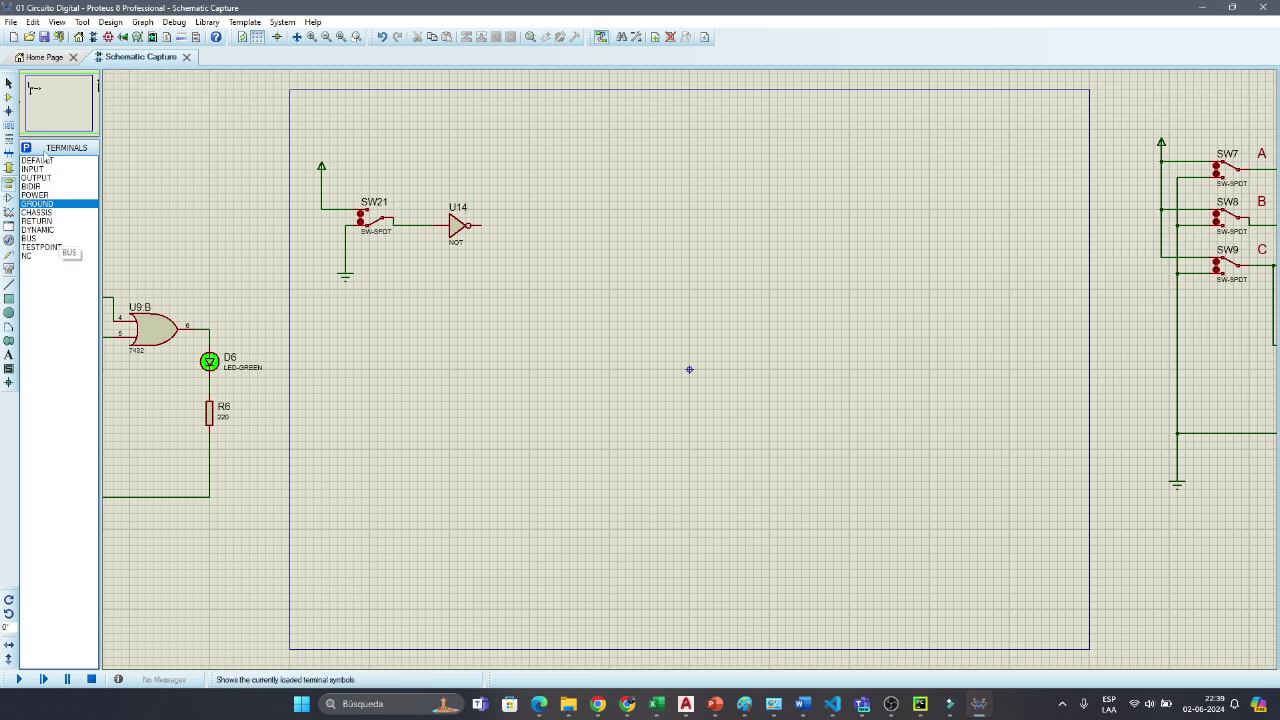
# Step: Place a LED-GREEN below and right of the NOT gate and wire its anode to the gate output
pyautogui.click(8, 97)
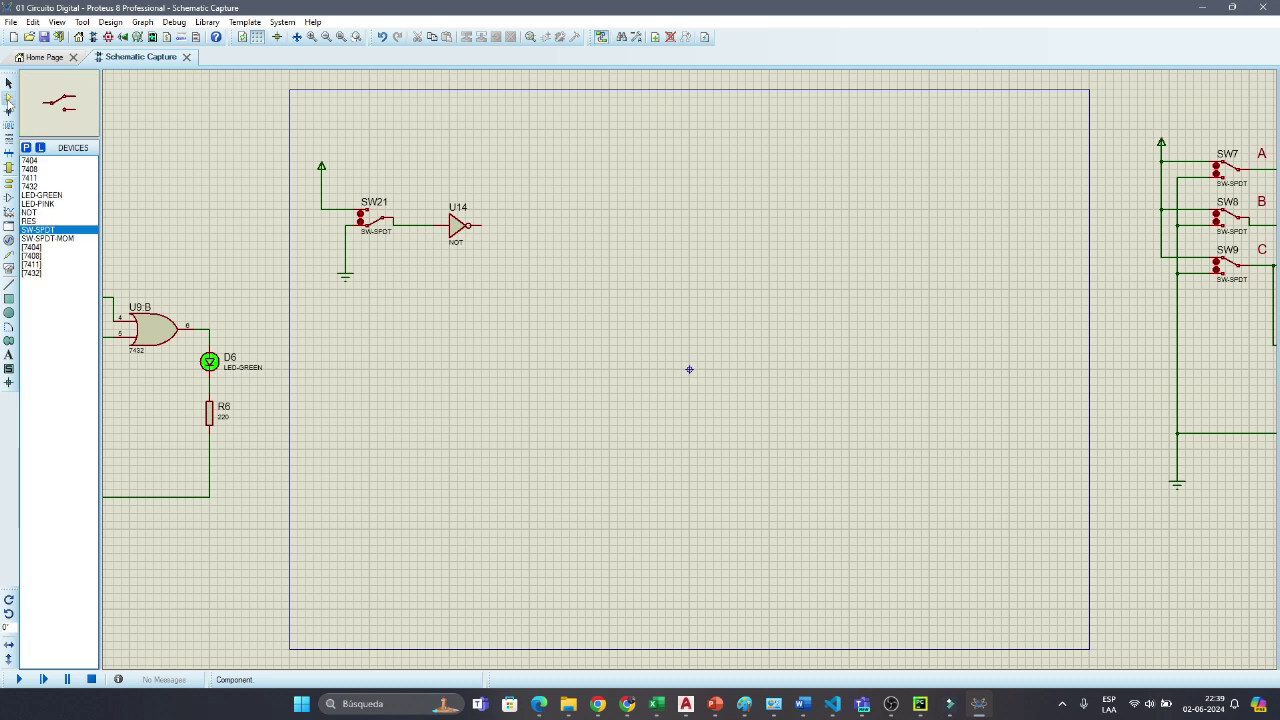
pyautogui.click(59, 196)
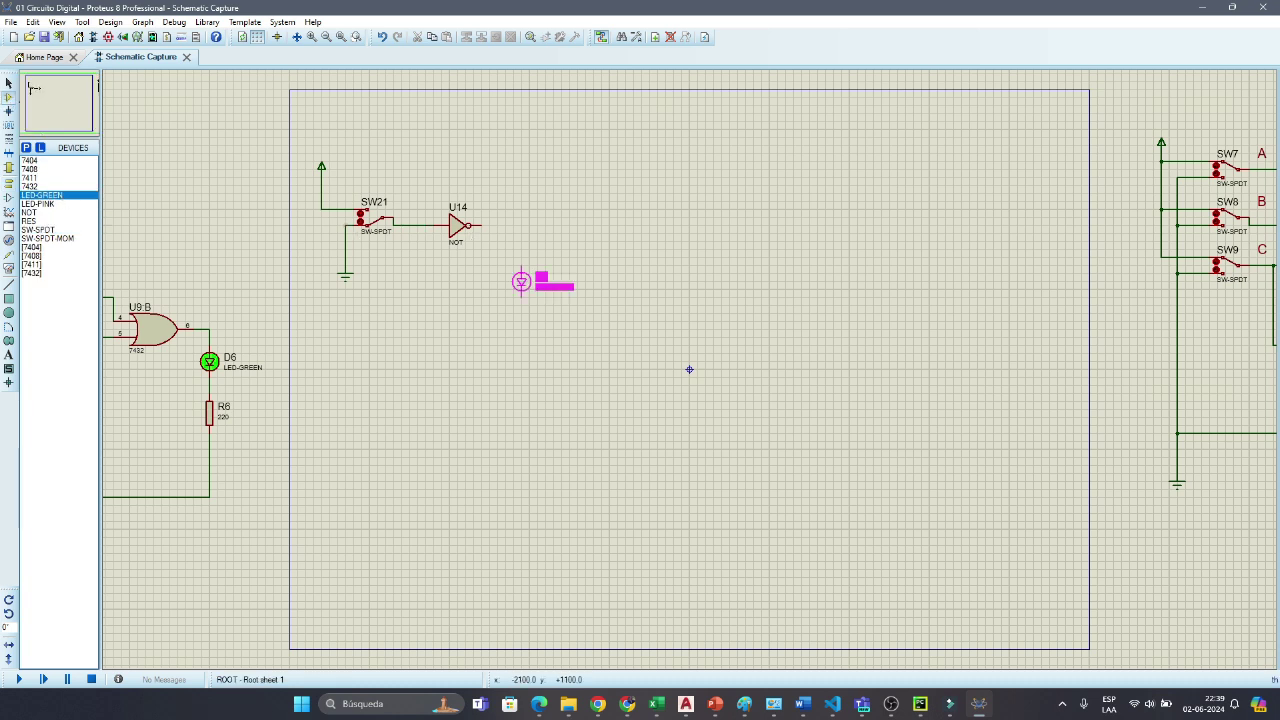
pyautogui.click(521, 282)
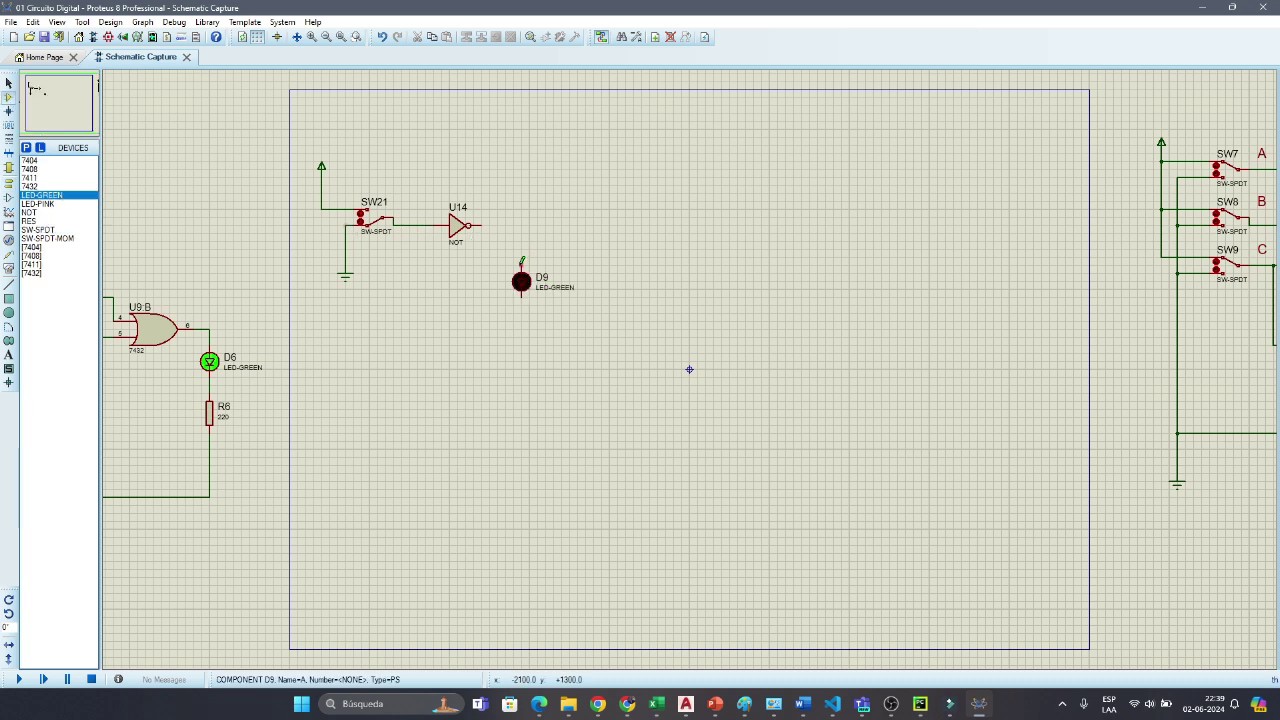
pyautogui.click(483, 221)
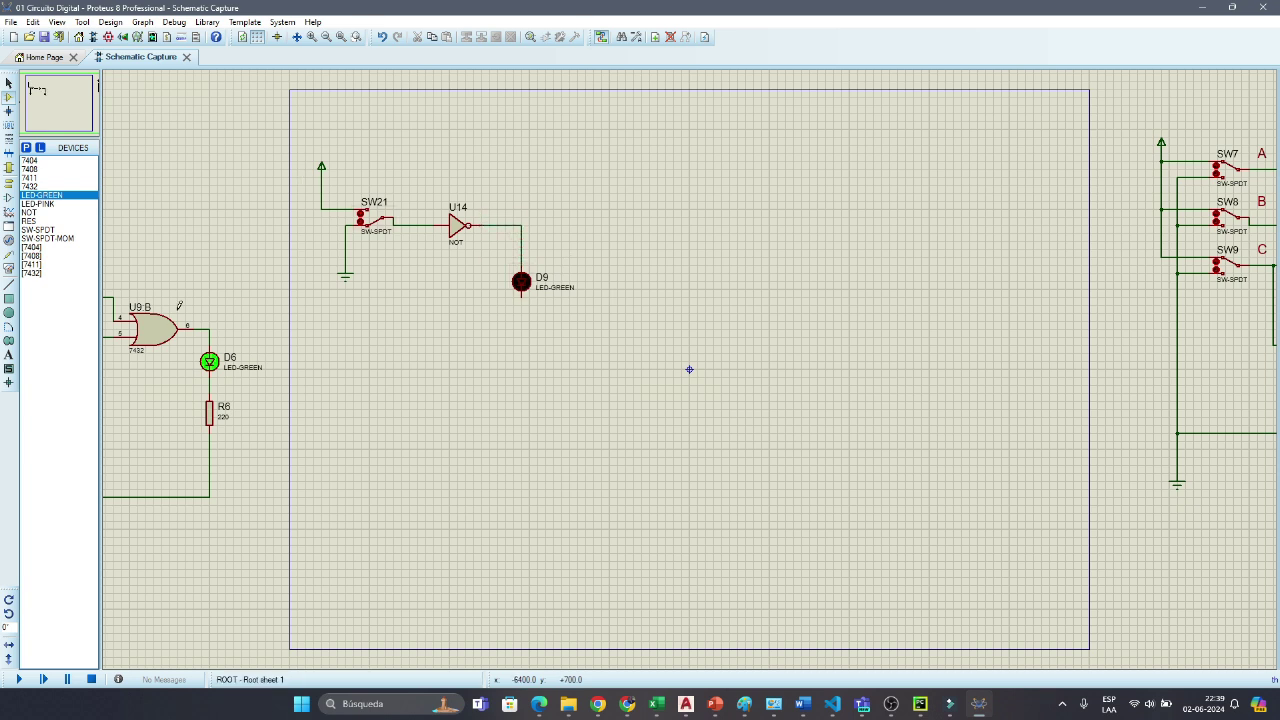
# Step: Place a RES resistor below the green LED, rotate it to vertical and wire its upper end to the LED
pyautogui.click(34, 221)
pyautogui.click(527, 338)
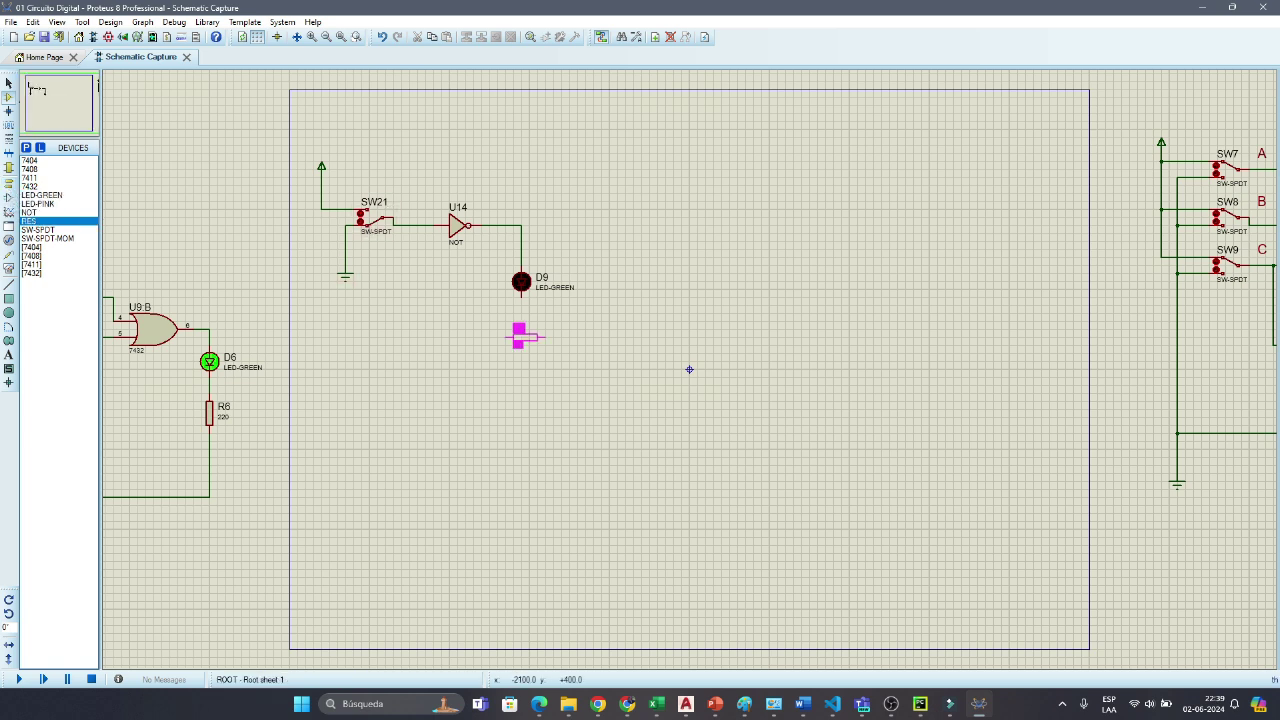
pyautogui.click(527, 337)
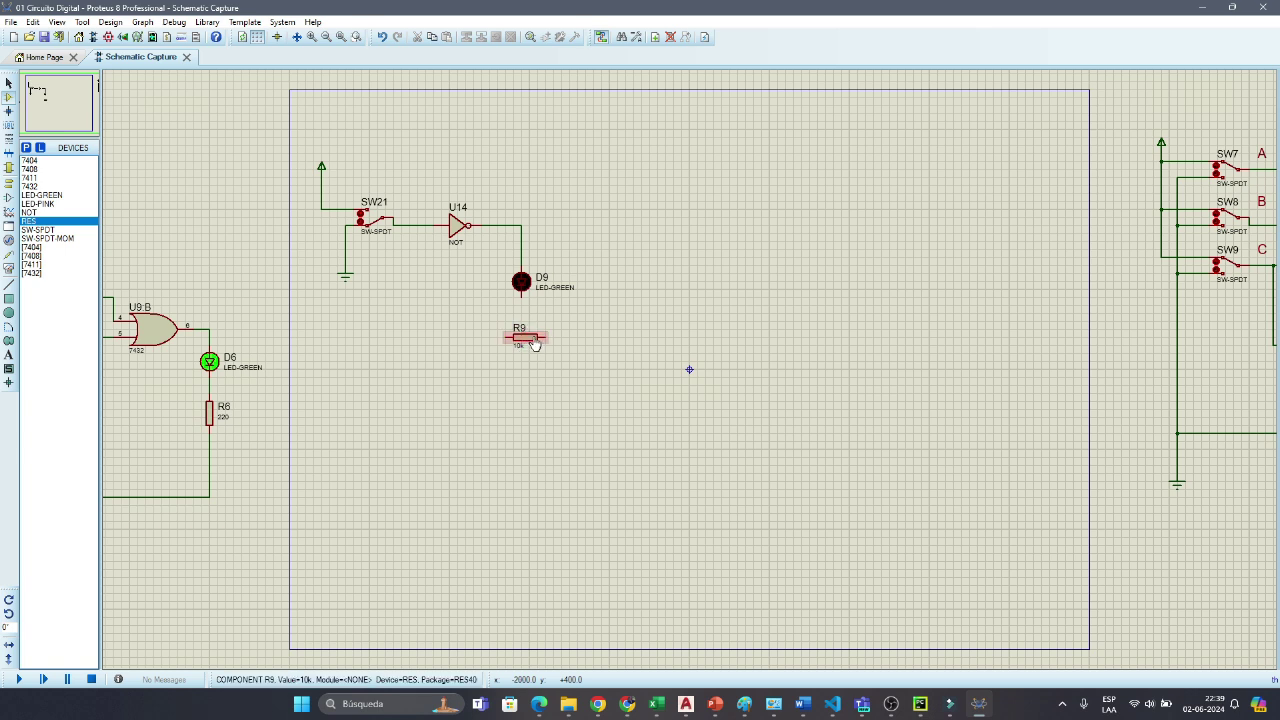
pyautogui.rightClick(535, 344)
pyautogui.click(588, 349)
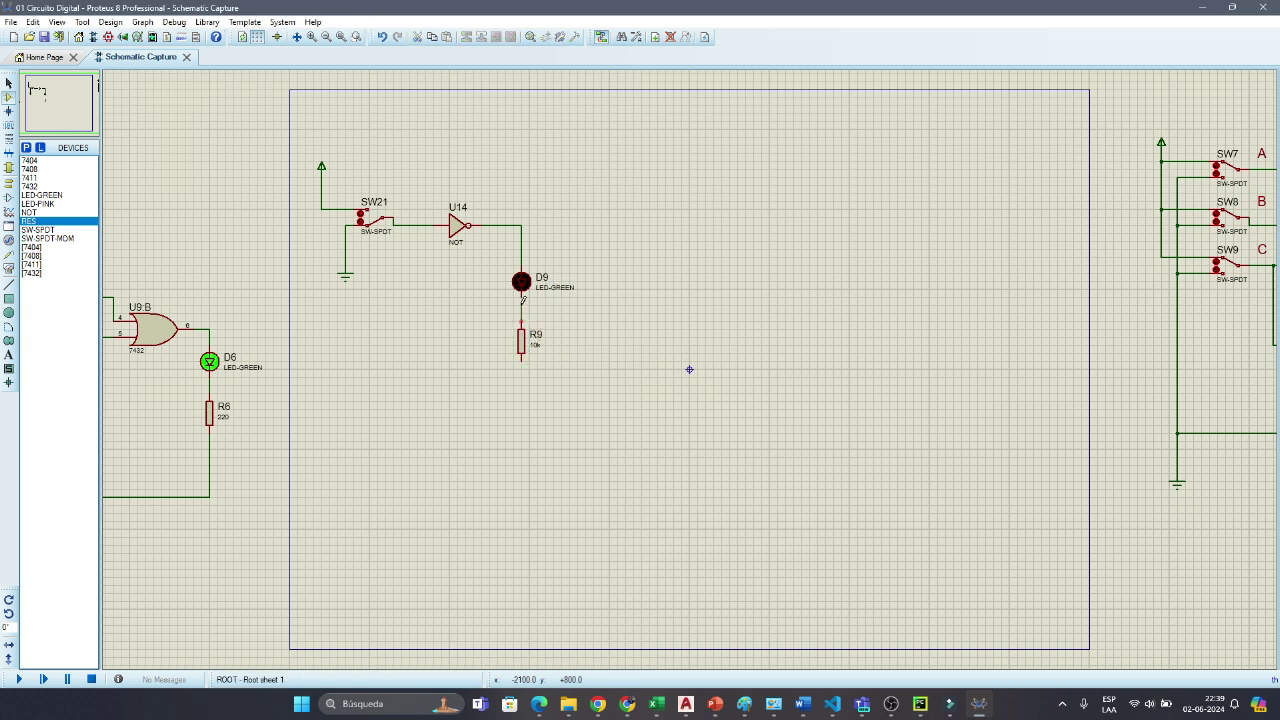
# Step: Move the ground terminal down below the resistor's level and wire the resistor's lower end to the ground line
pyautogui.moveTo(330, 258); pyautogui.dragTo(350, 375)
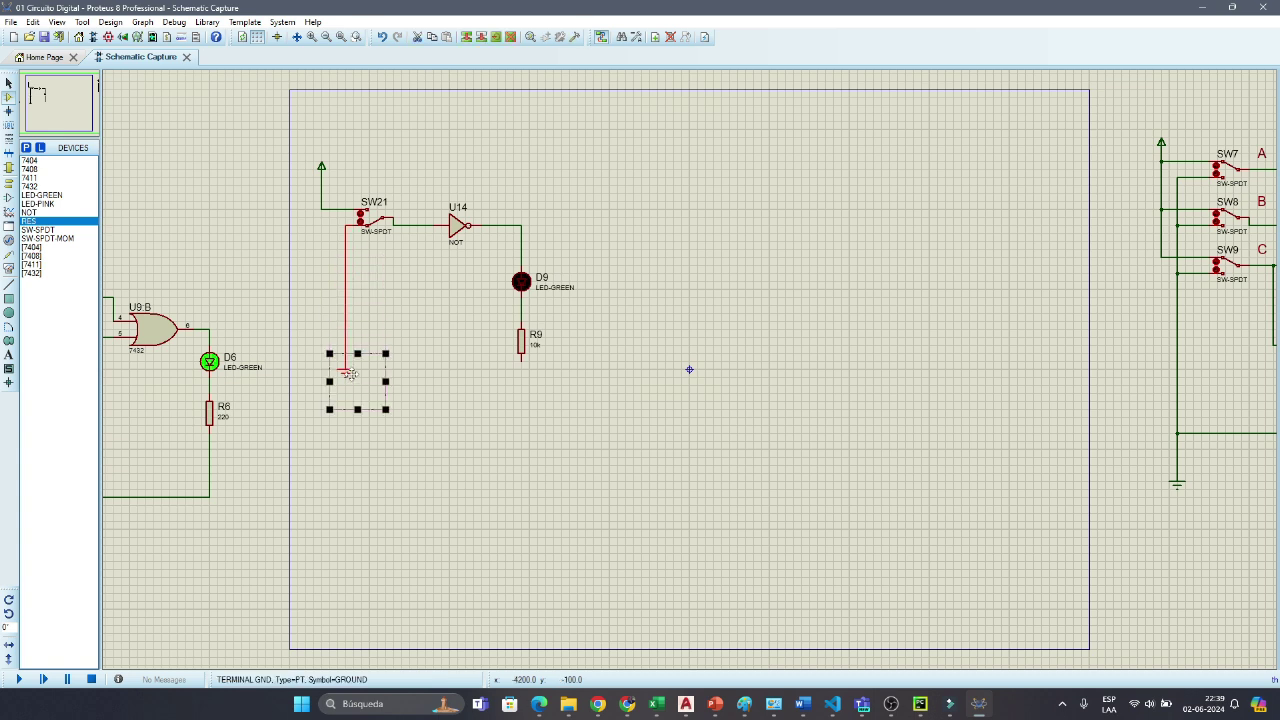
pyautogui.click(521, 358)
pyautogui.click(347, 345)
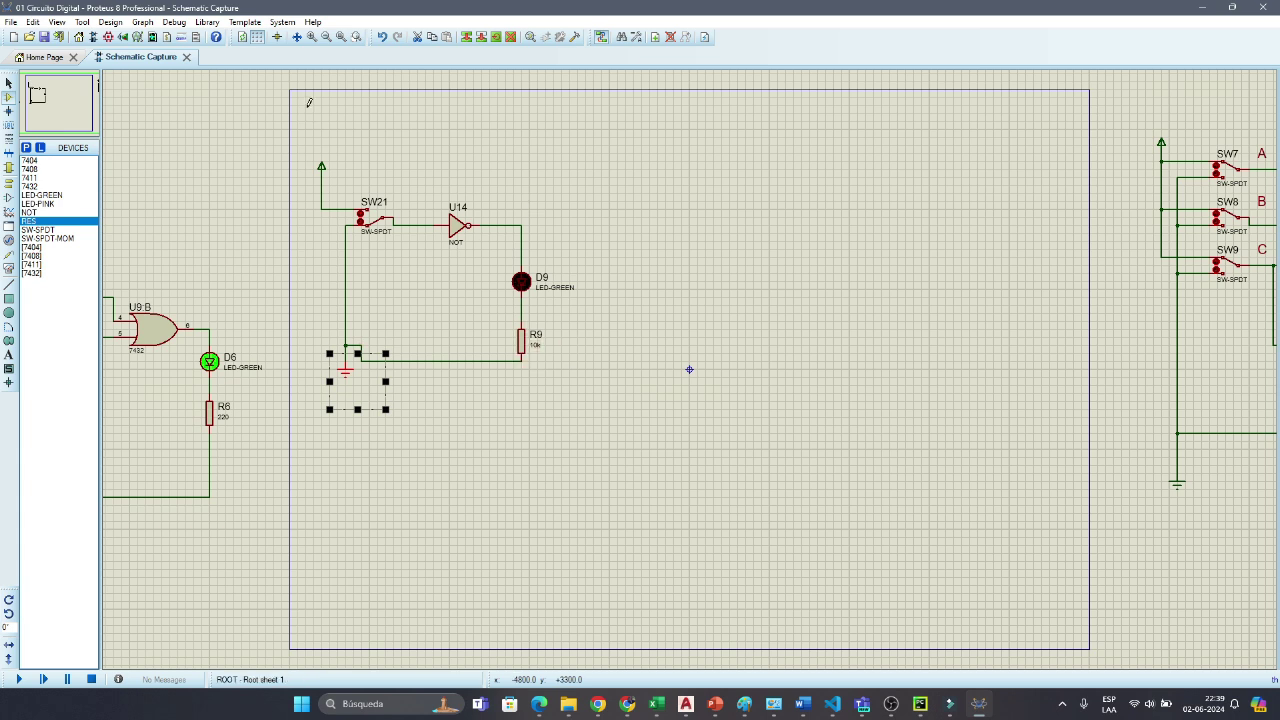
# Step: Set the resistance of the resistor below the NOT gate's green LED to 330
pyautogui.click(312, 37)
pyautogui.click(312, 37)
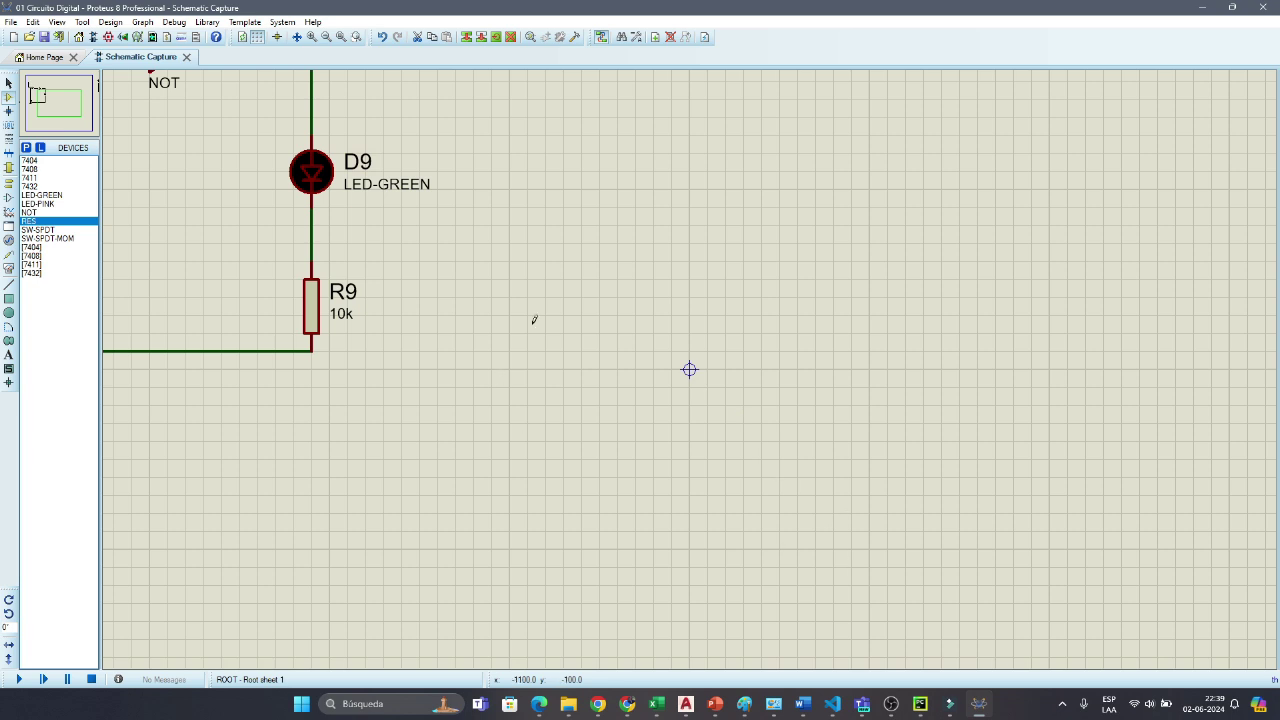
pyautogui.scroll(-2, 40, 95)
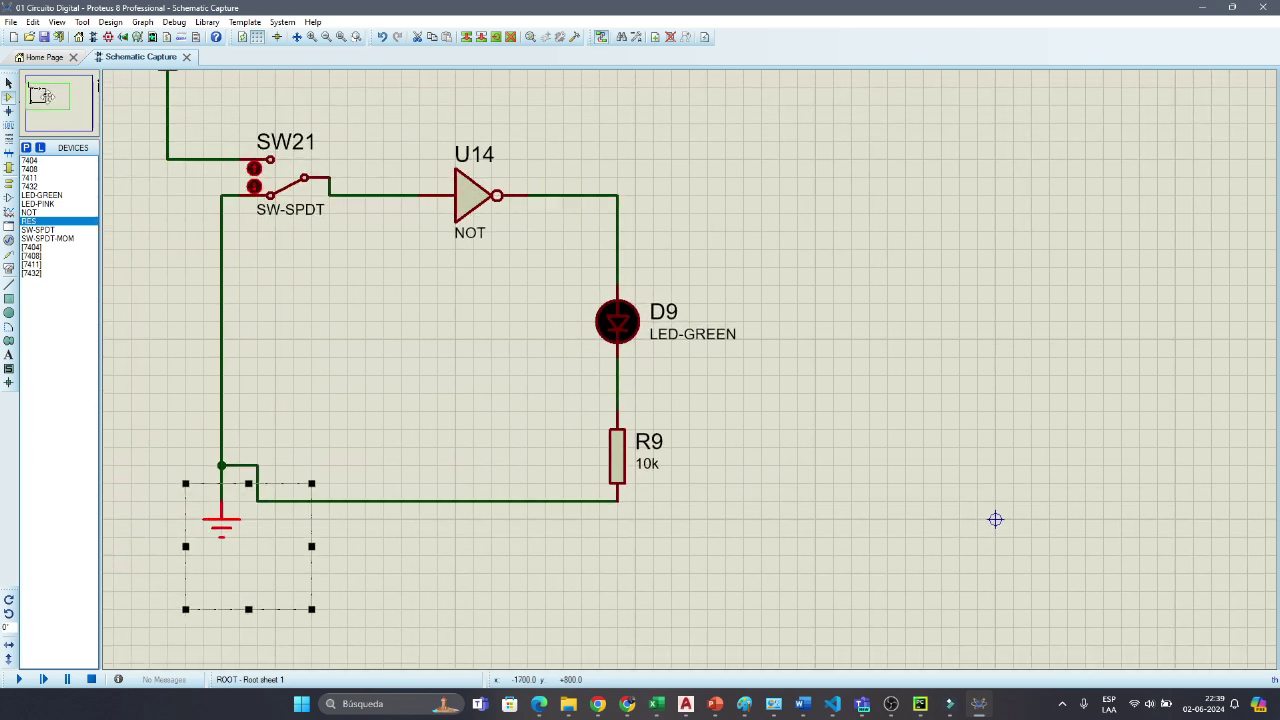
pyautogui.moveTo(42, 96); pyautogui.dragTo(40, 93)
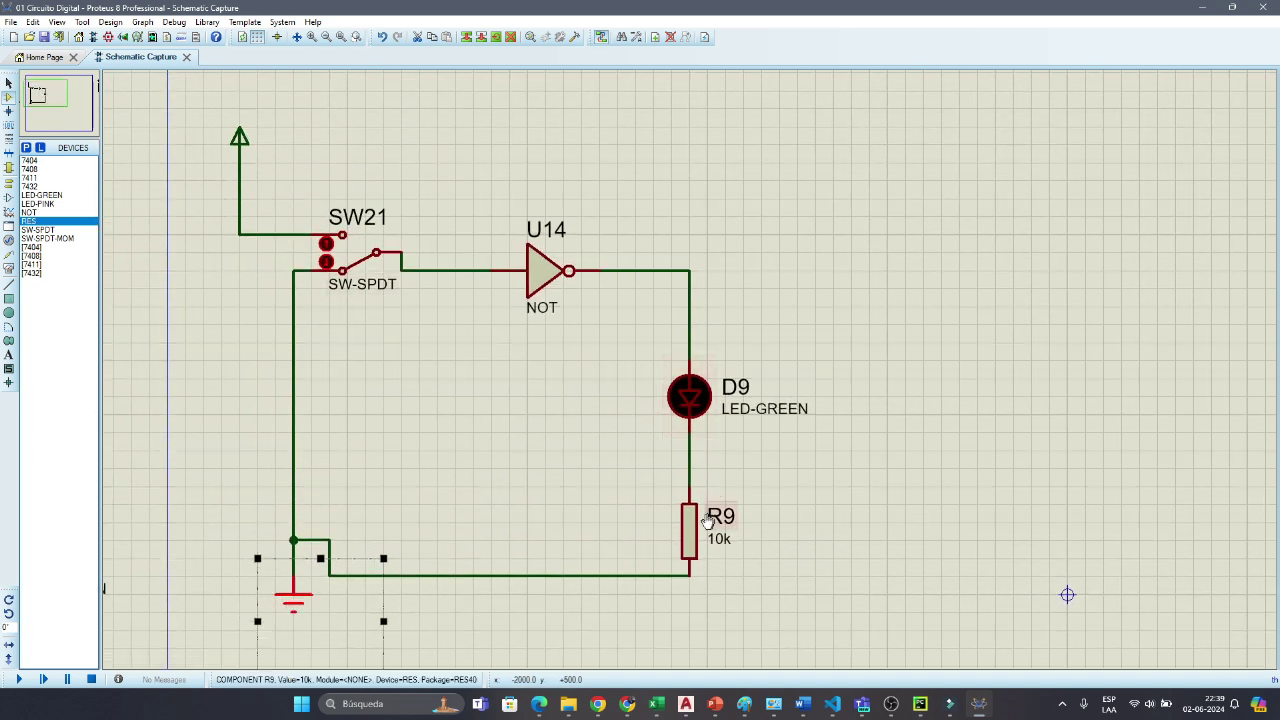
pyautogui.doubleClick(688, 482)
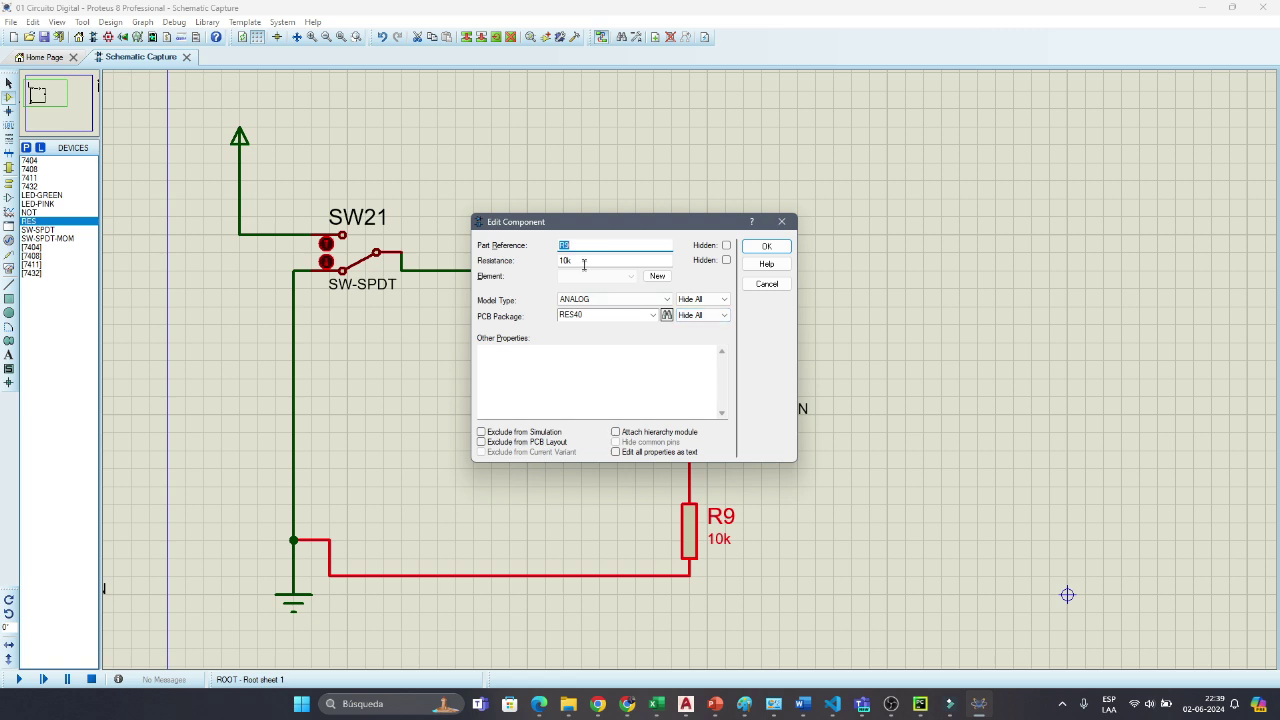
pyautogui.press('Tab')
pyautogui.write('330')
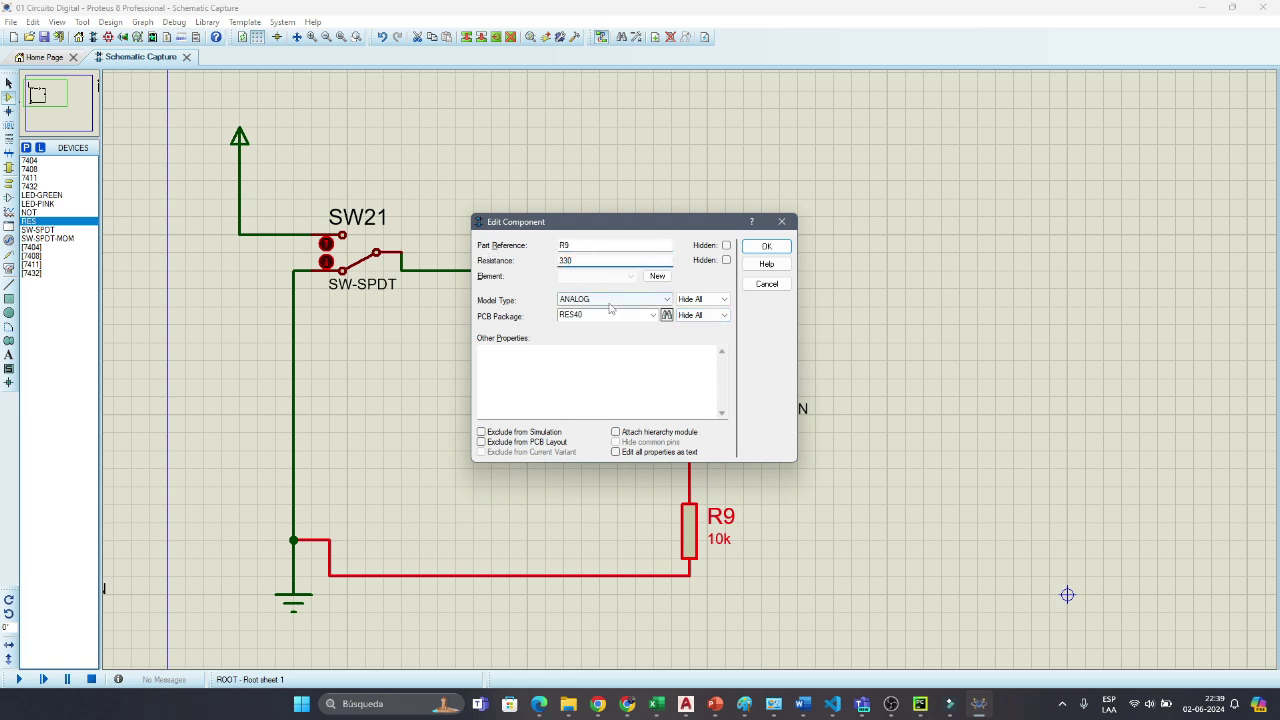
pyautogui.click(766, 247)
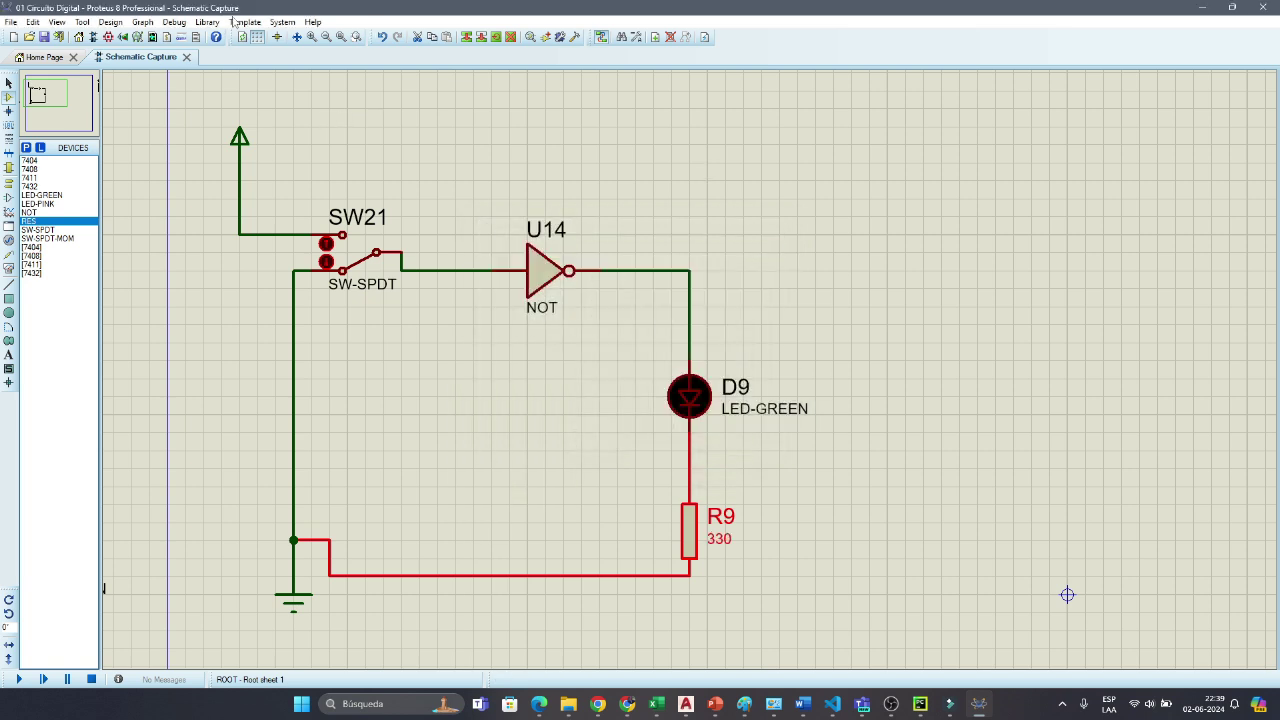
# Step: Simulate the NOT gate circuit, flip the SPDT switch between its two contacts to test the LED, and stop the simulation
pyautogui.click(18, 681)
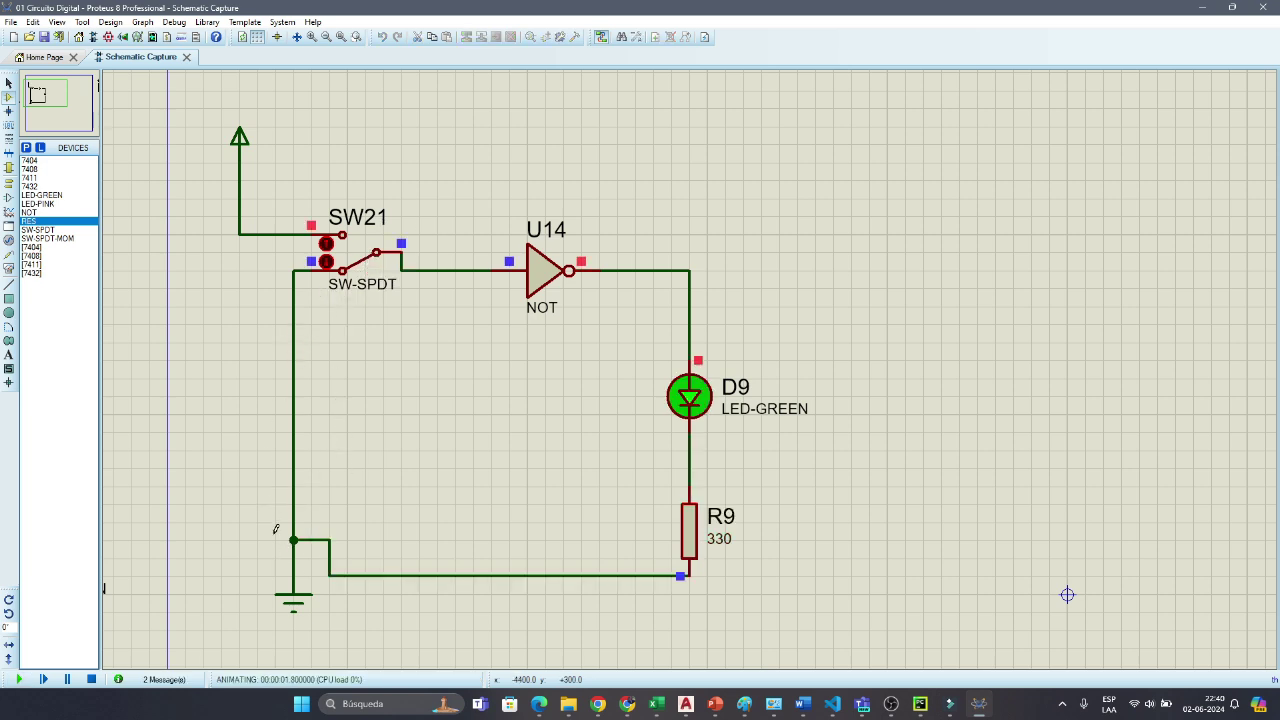
pyautogui.click(357, 272)
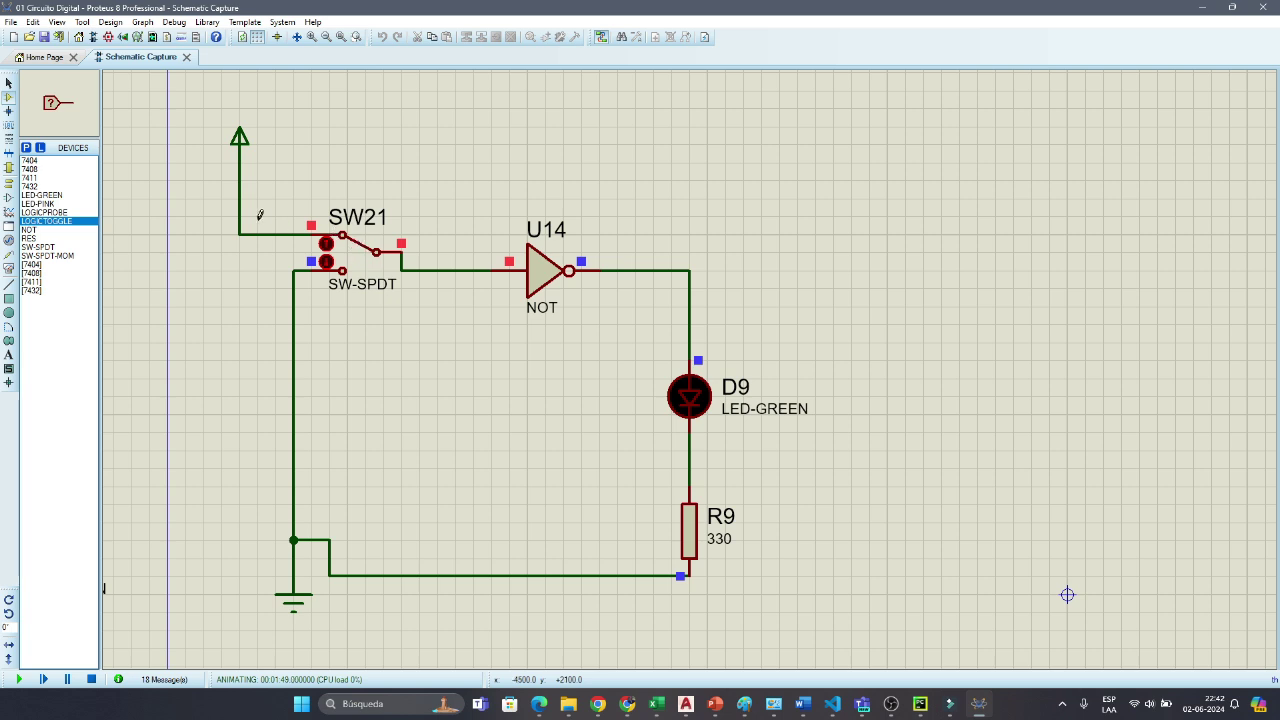
pyautogui.click(362, 248)
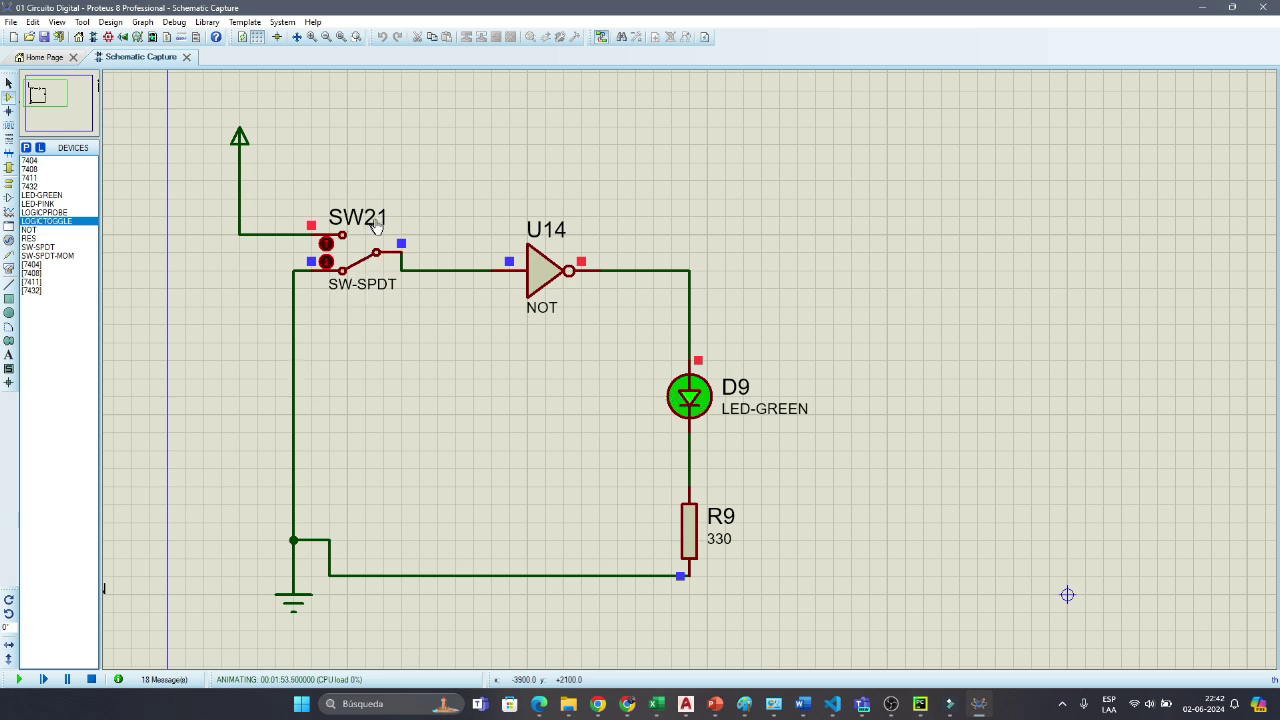
pyautogui.click(362, 264)
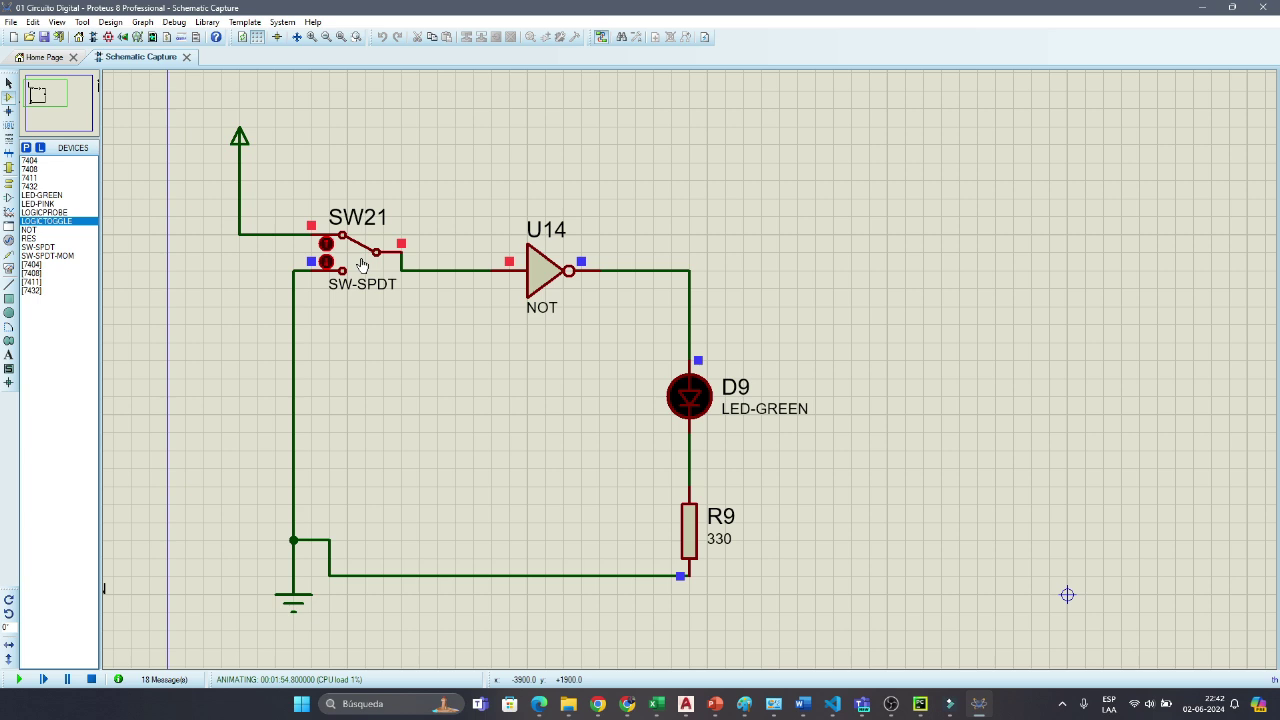
pyautogui.click(91, 679)
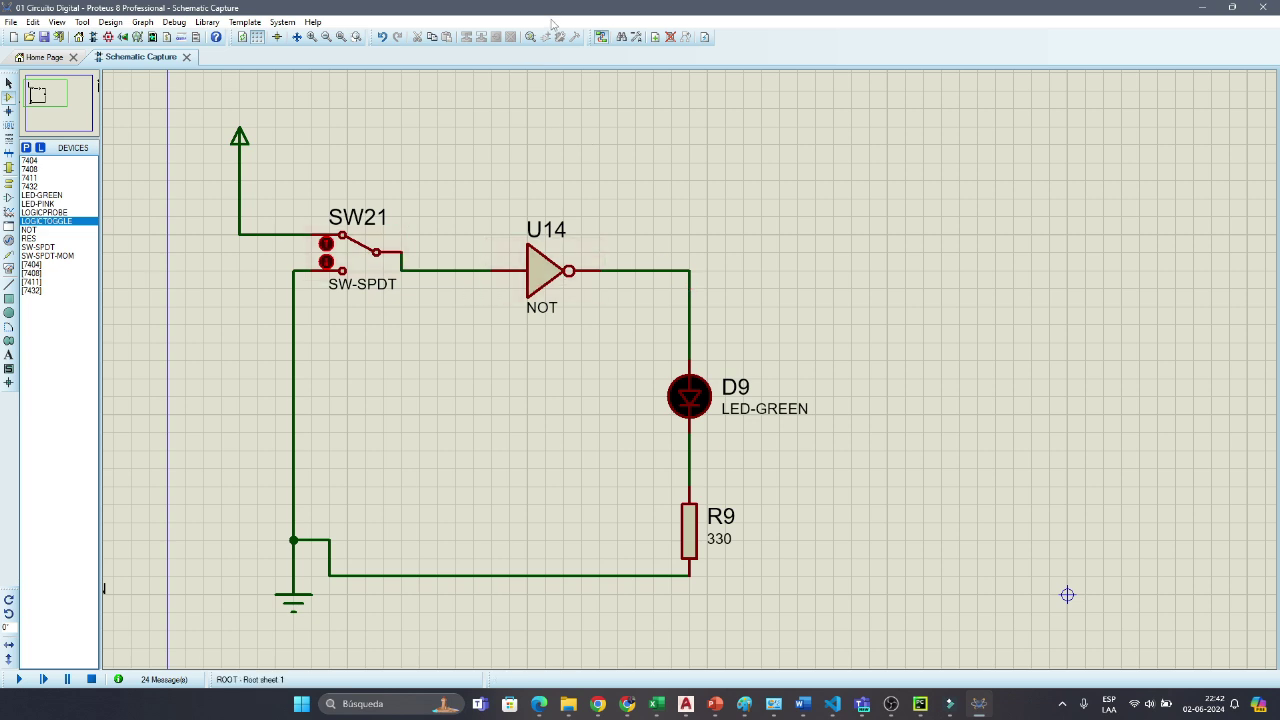
# Step: Place a LOGICTOGGLE and a 7404 inverter to the right of the existing NOT circuit and wire the toggle to the inverter's input
pyautogui.click(325, 37)
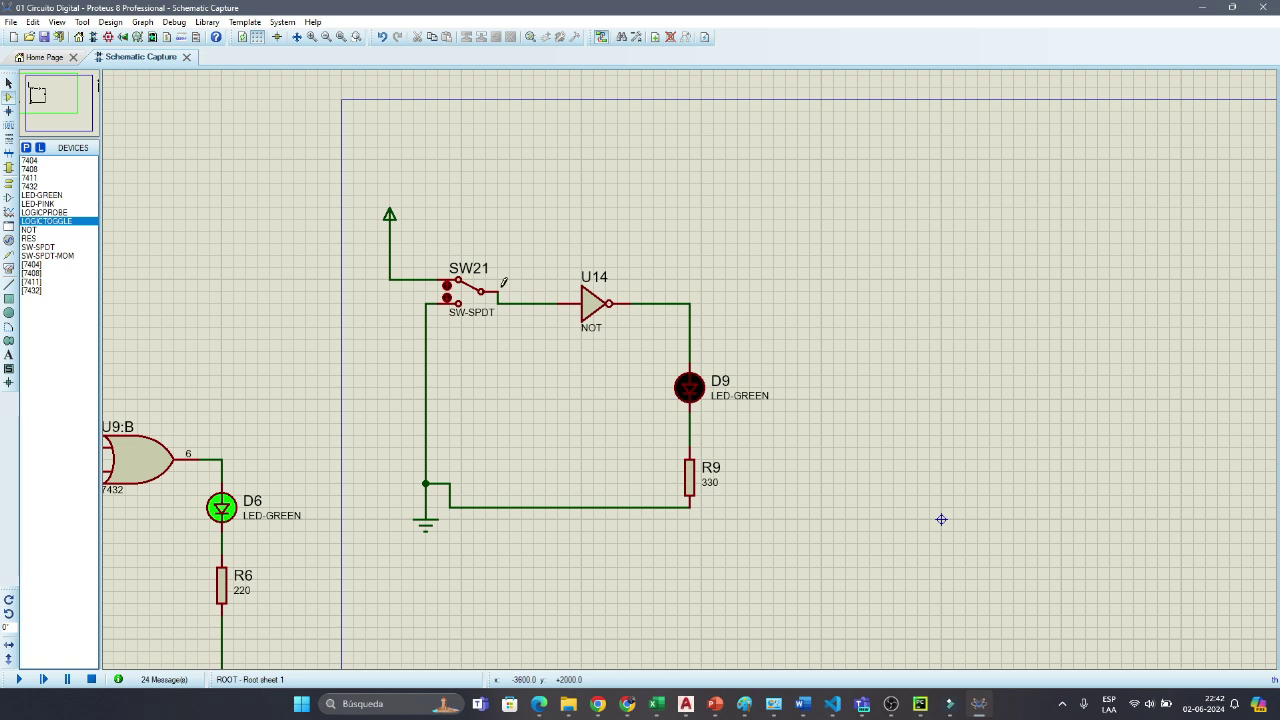
pyautogui.click(44, 227)
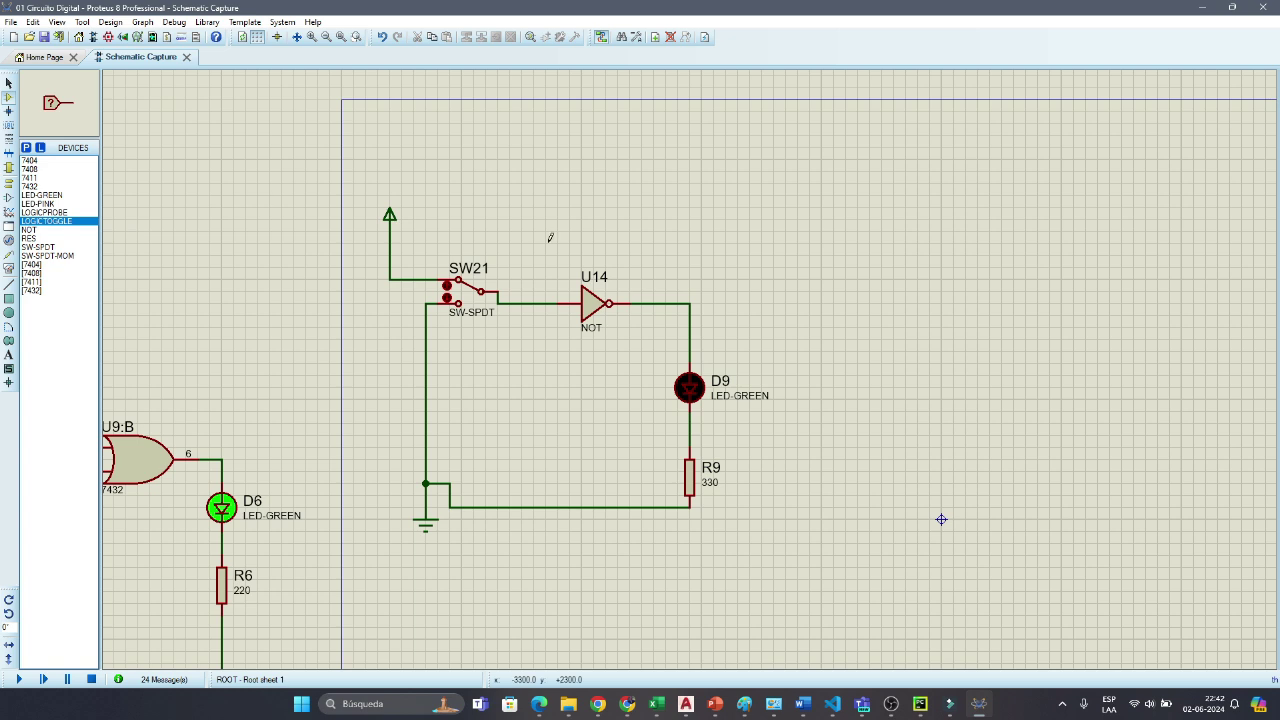
pyautogui.click(845, 207)
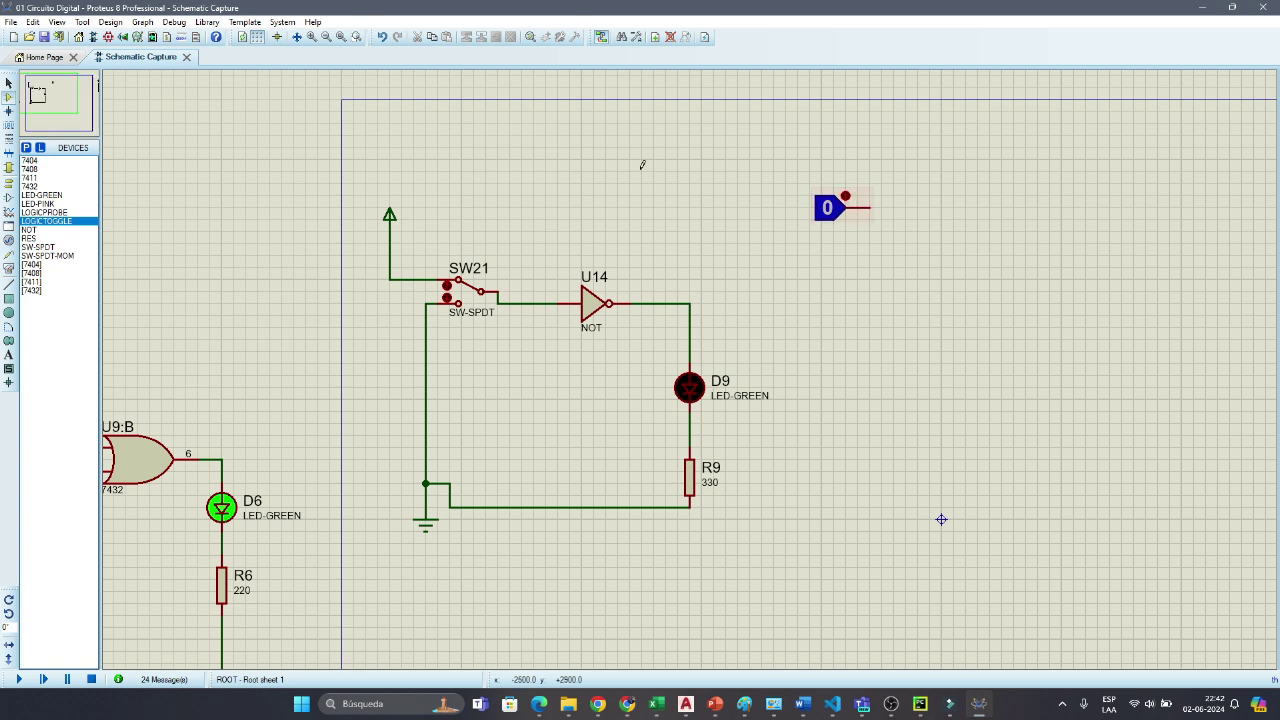
pyautogui.click(30, 161)
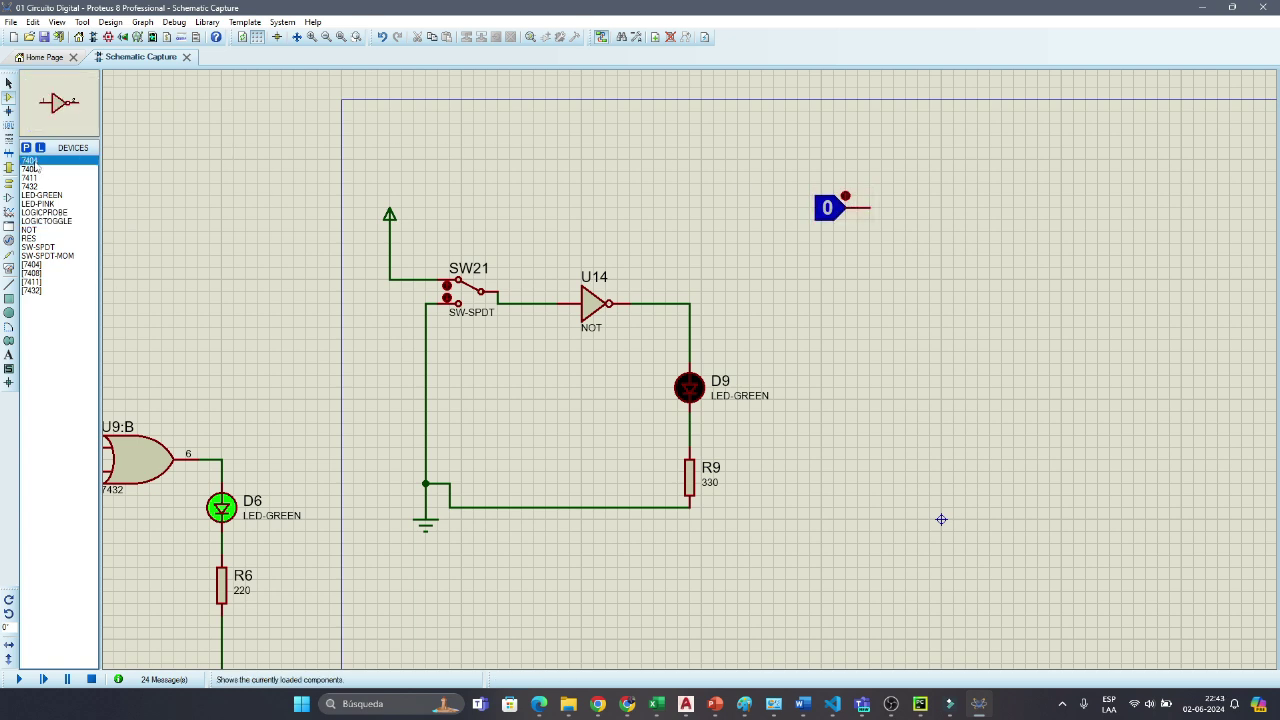
pyautogui.click(913, 205)
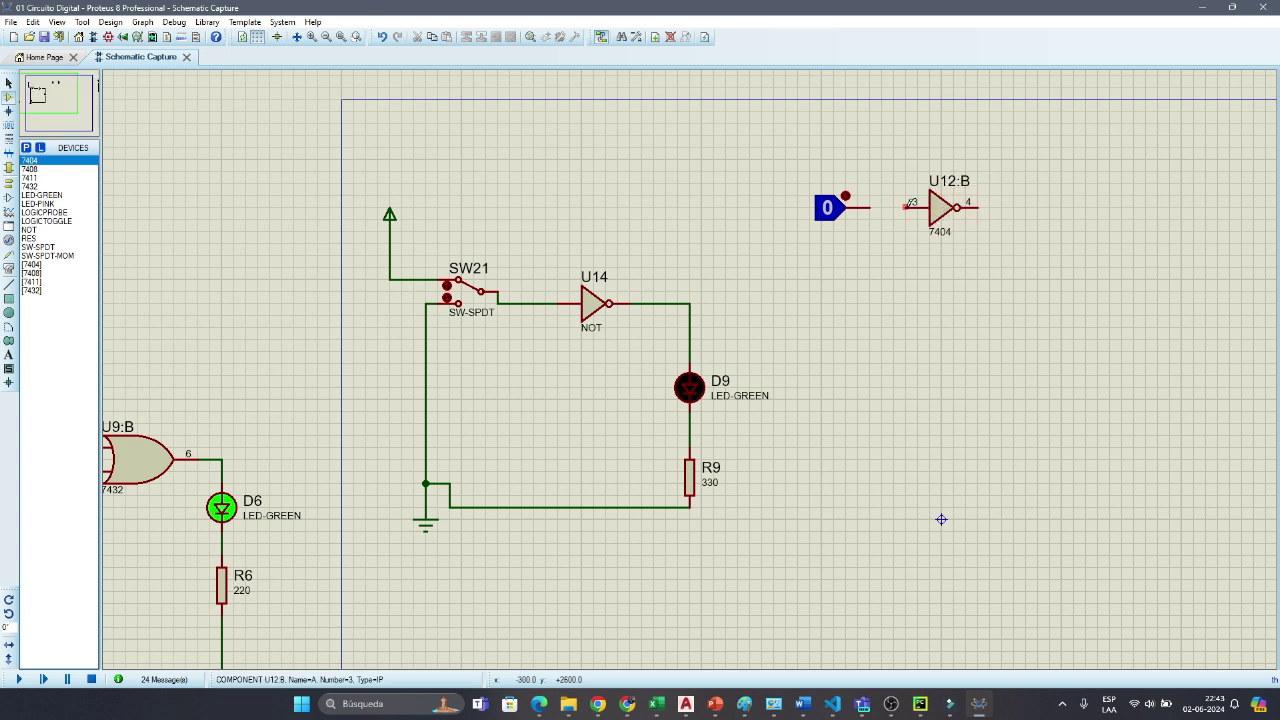
pyautogui.click(906, 206)
pyautogui.click(870, 208)
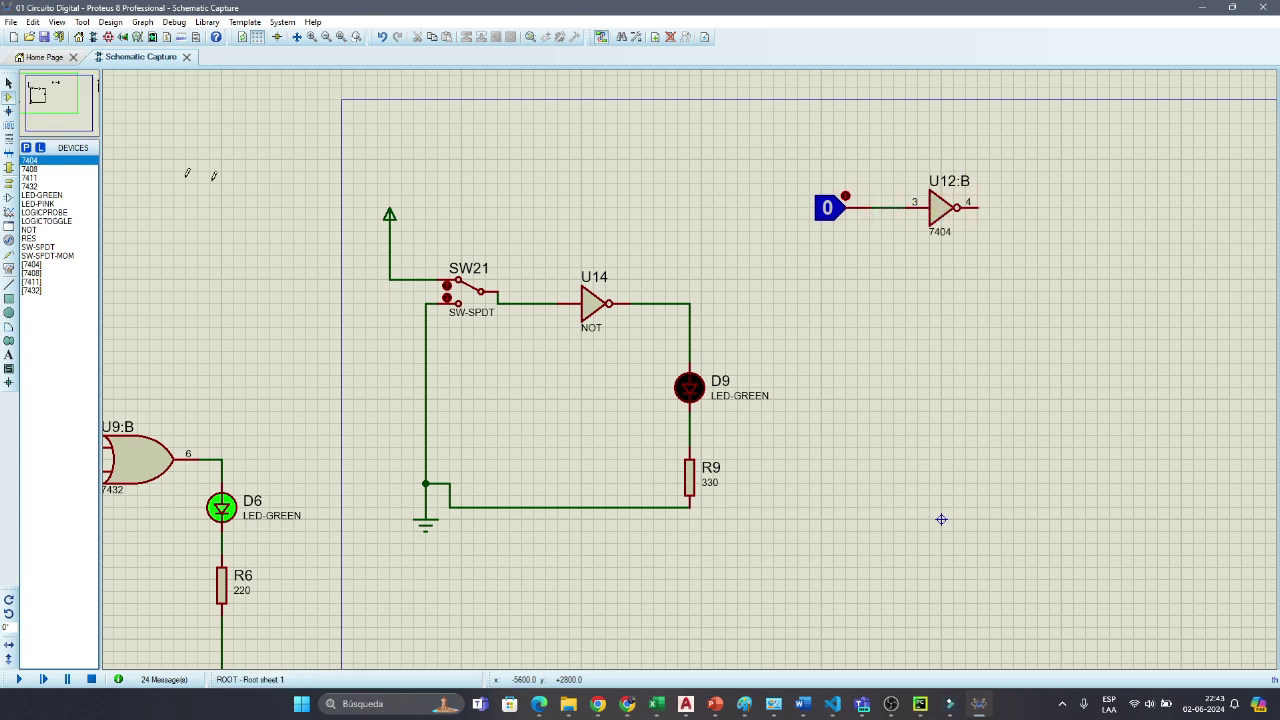
# Step: Place a LED-GREEN below and right of the 7404 inverter and wire its anode to the inverter's output
pyautogui.click(45, 195)
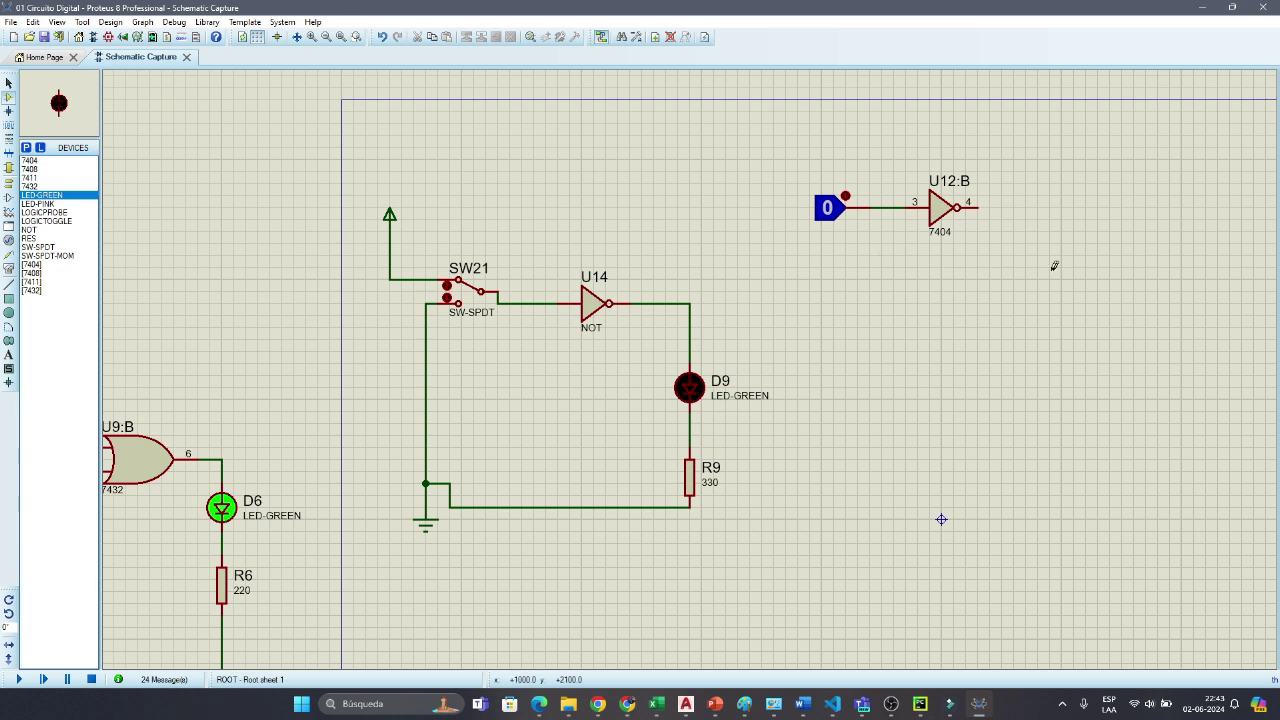
pyautogui.click(1014, 276)
pyautogui.click(1014, 277)
pyautogui.click(1013, 256)
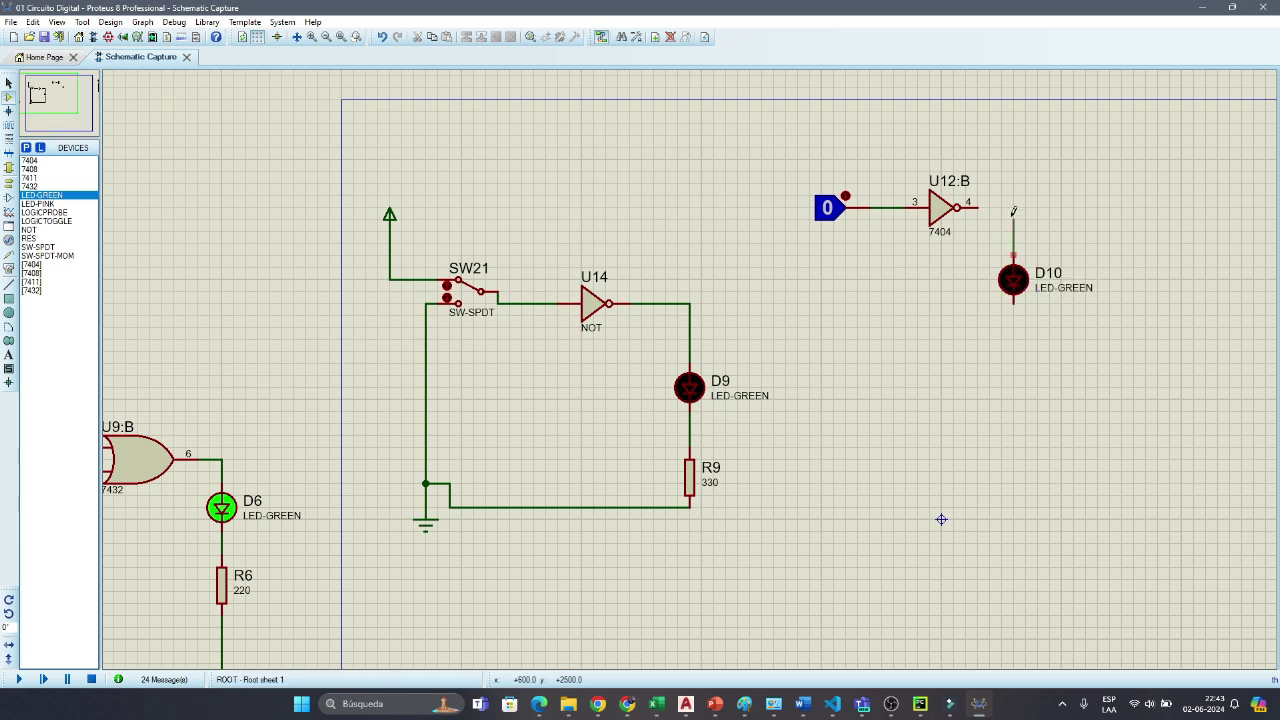
pyautogui.click(980, 207)
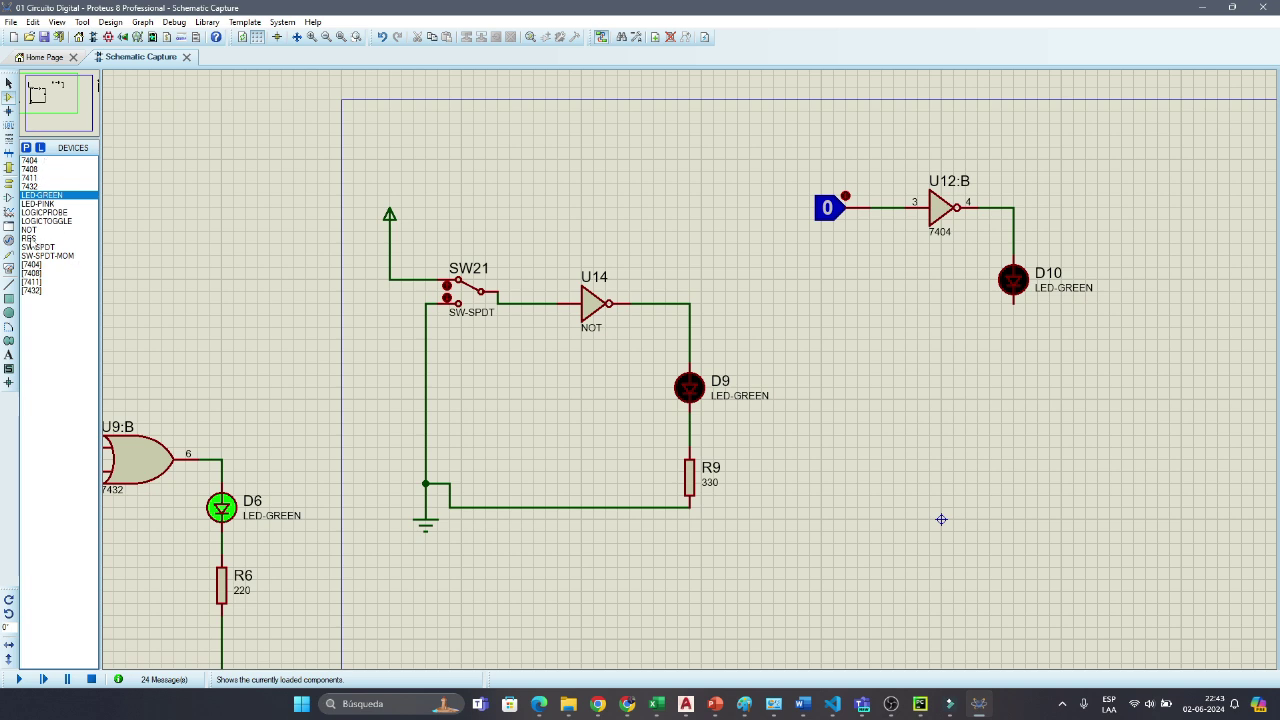
# Step: Place a RES resistor below the new green LED, rotate it to vertical and wire its upper end to the LED
pyautogui.click(30, 238)
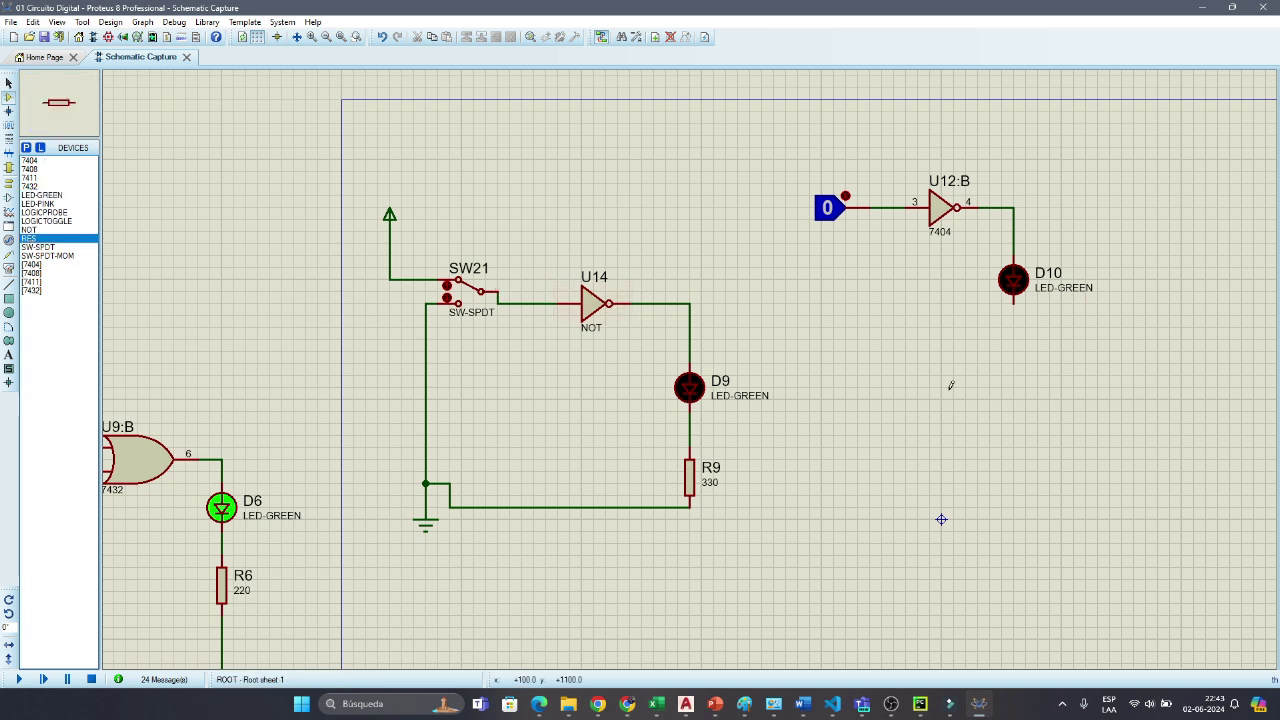
pyautogui.click(1019, 349)
pyautogui.click(1015, 350)
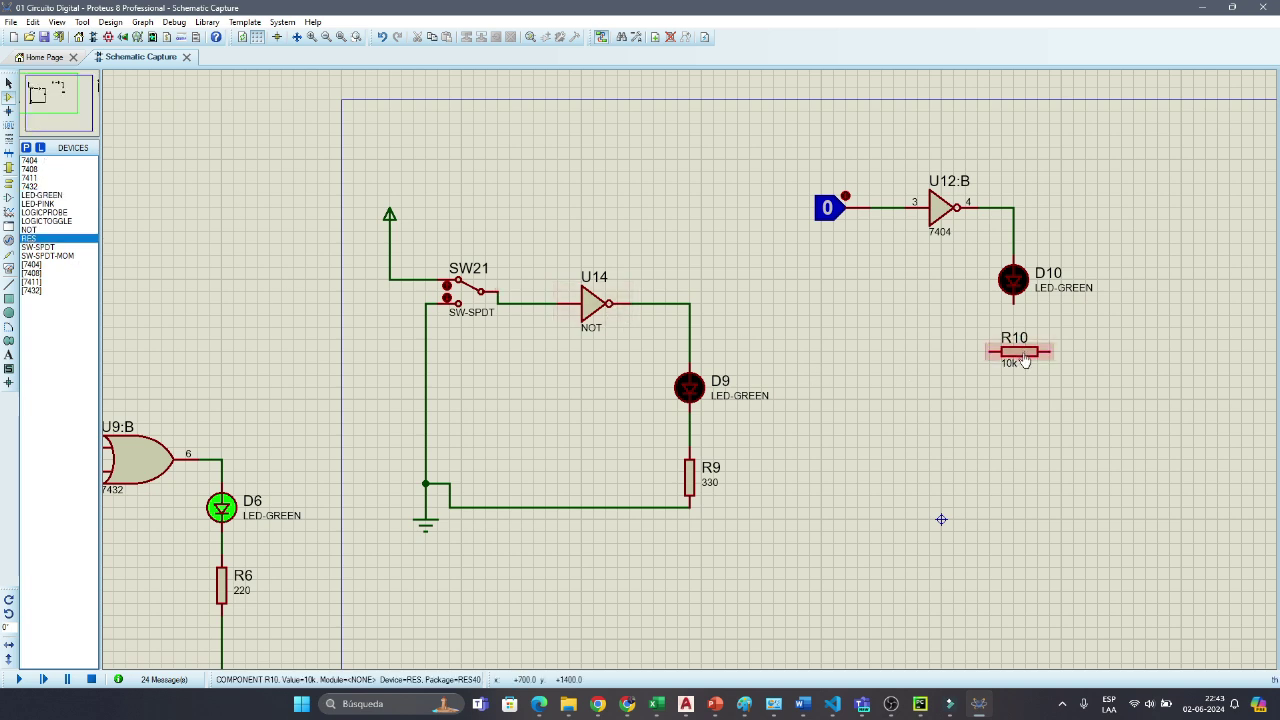
pyautogui.rightClick(1025, 350)
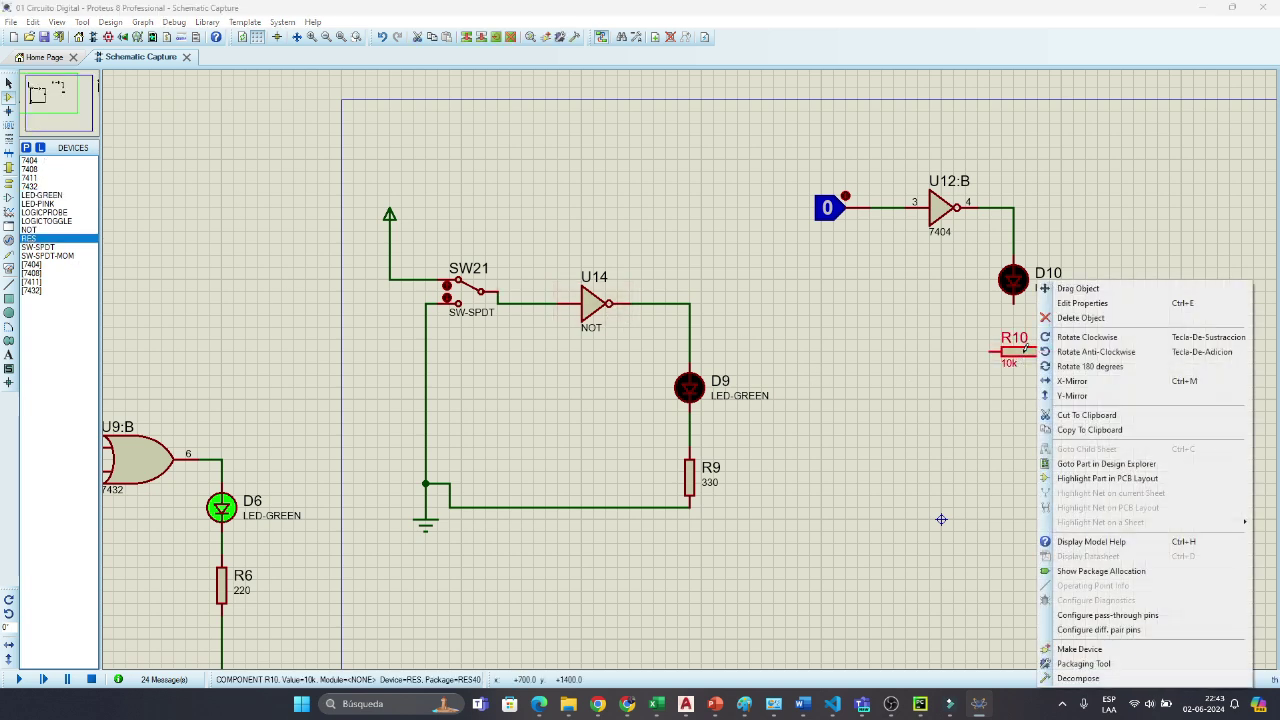
pyautogui.click(1078, 344)
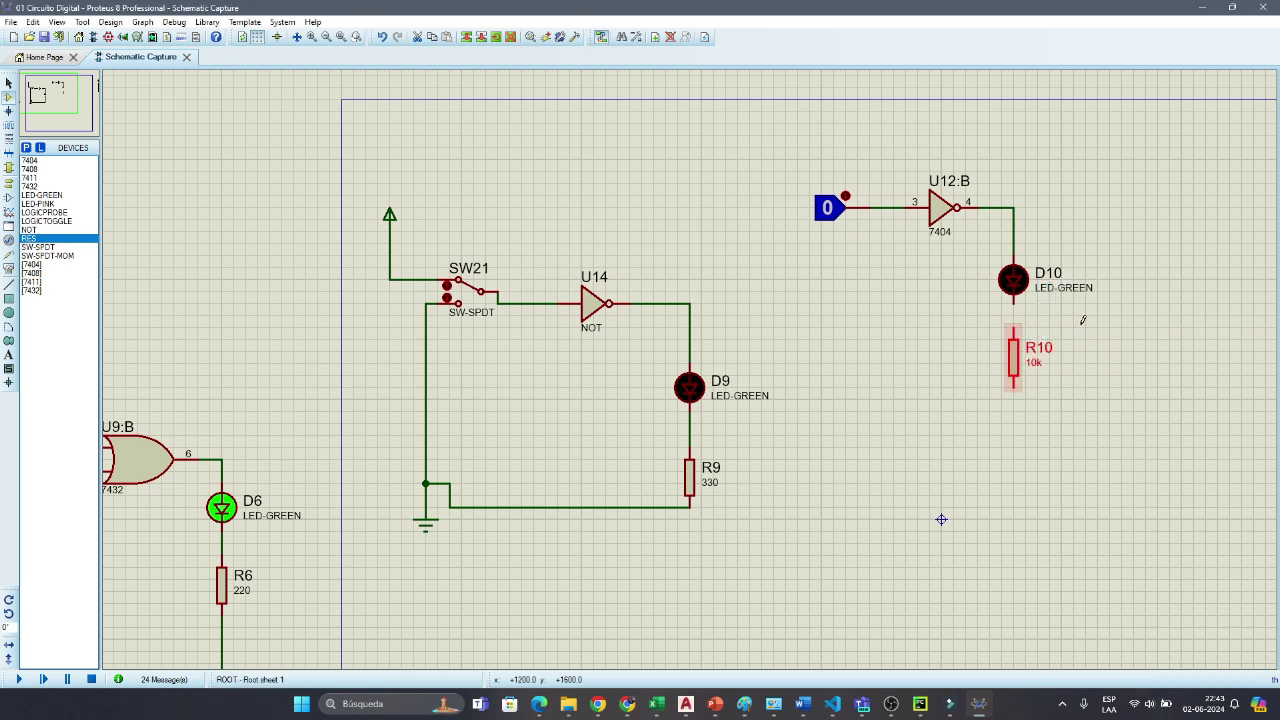
pyautogui.click(1013, 330)
pyautogui.click(1013, 298)
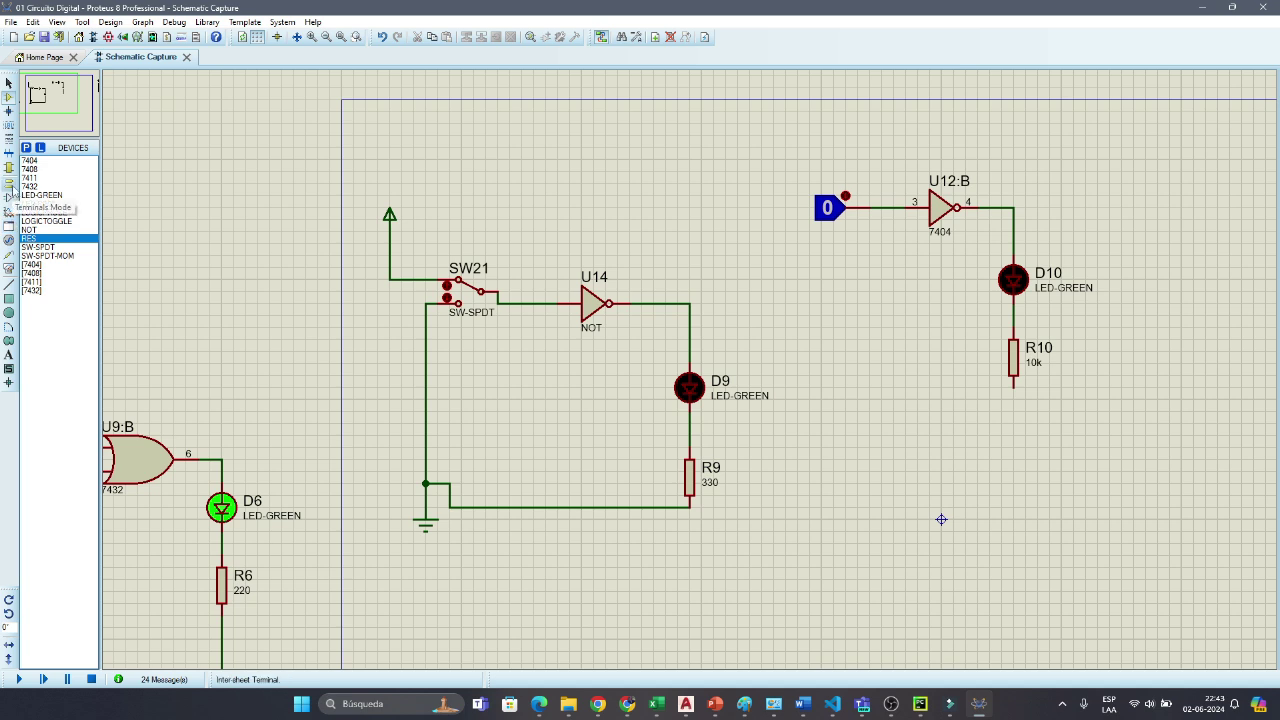
# Step: Place a GROUND terminal below the new resistor and wire it to the resistor's lower end
pyautogui.click(10, 195)
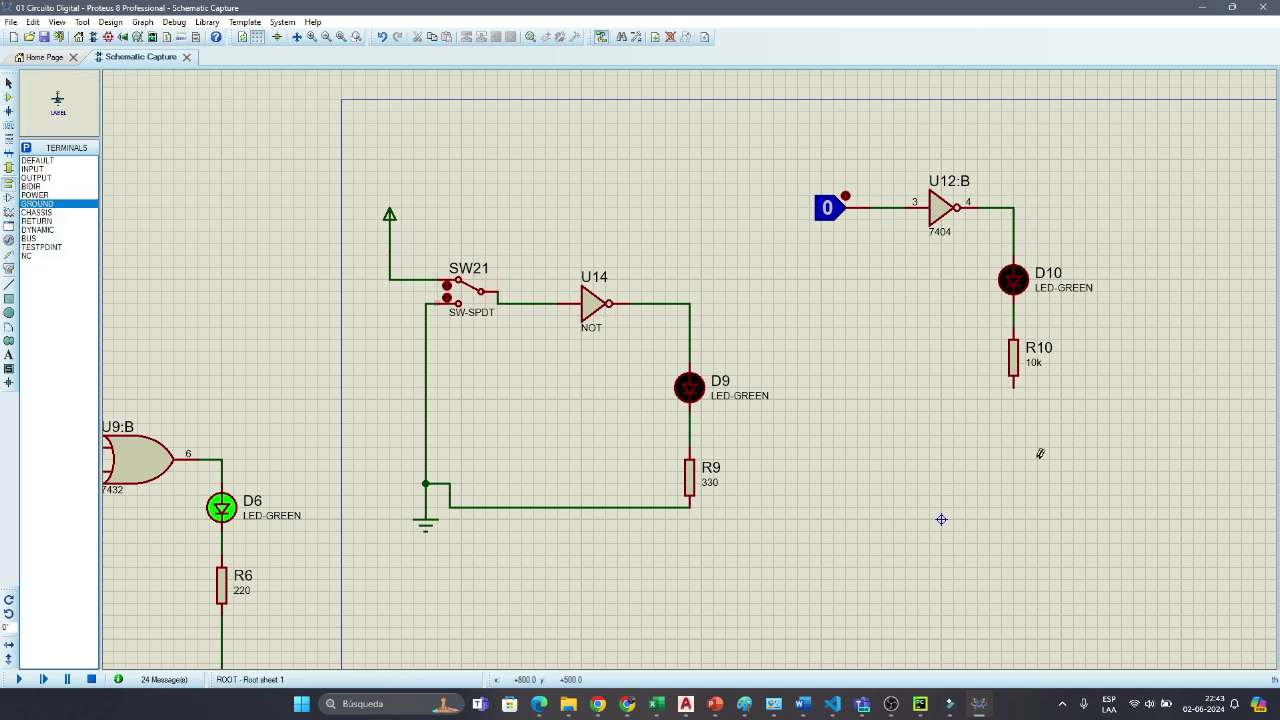
pyautogui.click(1012, 426)
pyautogui.click(1013, 428)
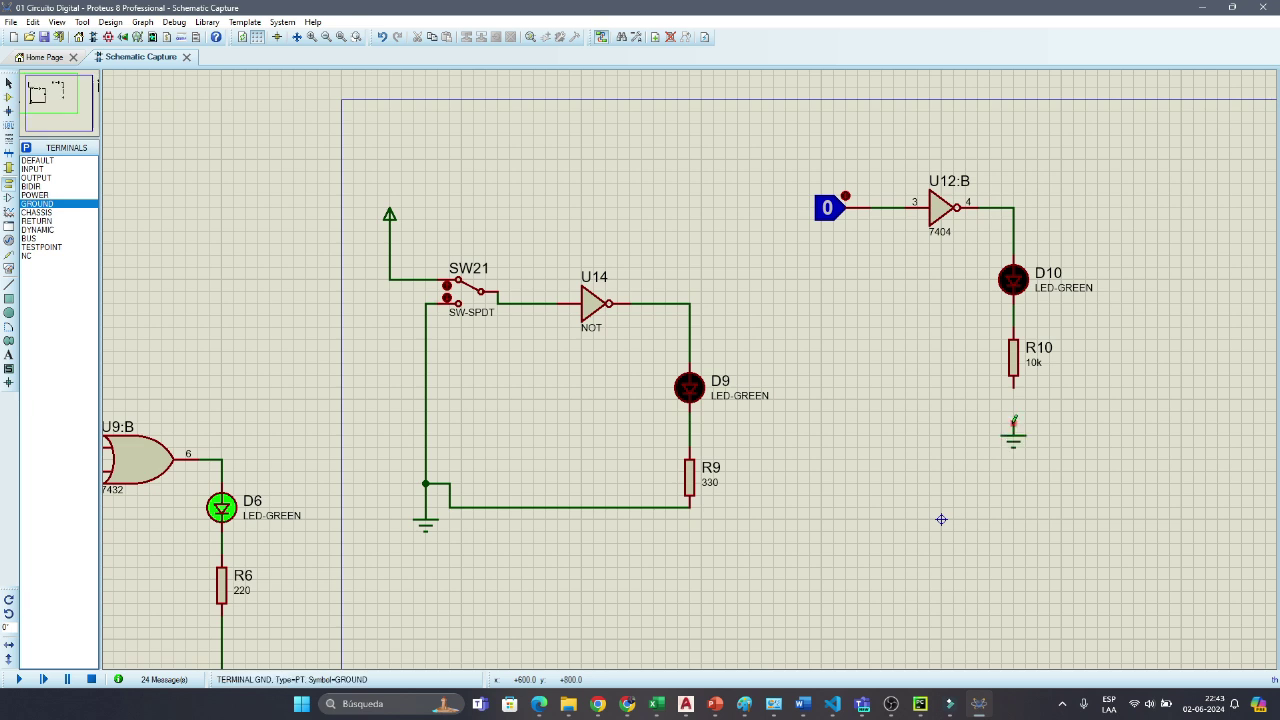
pyautogui.click(1014, 386)
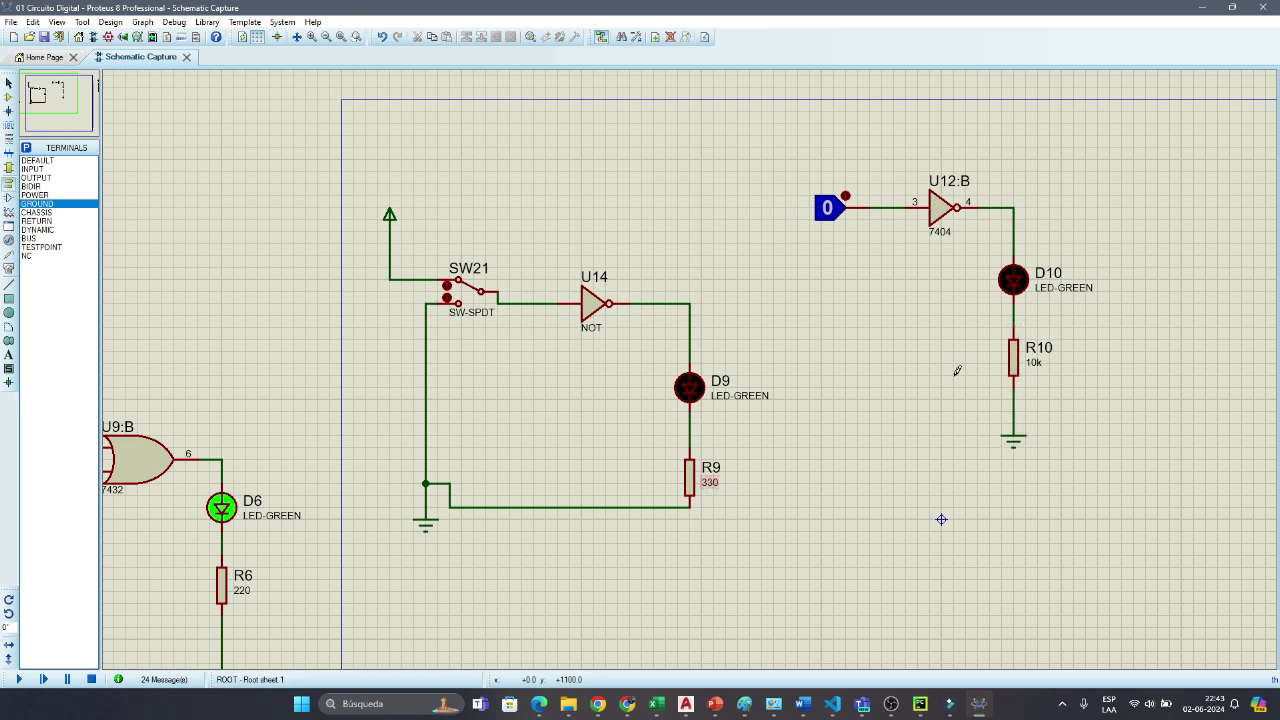
# Step: Set the resistance of the resistor in the 7404 inverter circuit to 220
pyautogui.doubleClick(1013, 357)
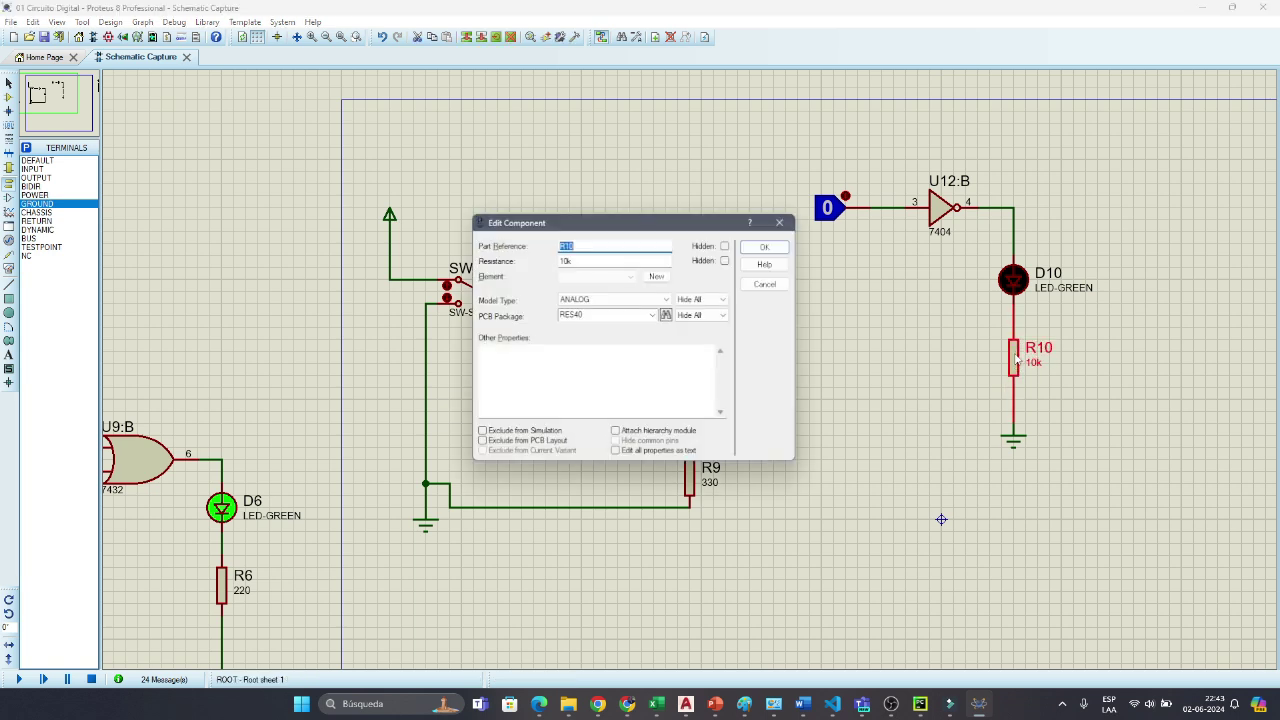
pyautogui.doubleClick(577, 261)
pyautogui.write('220')
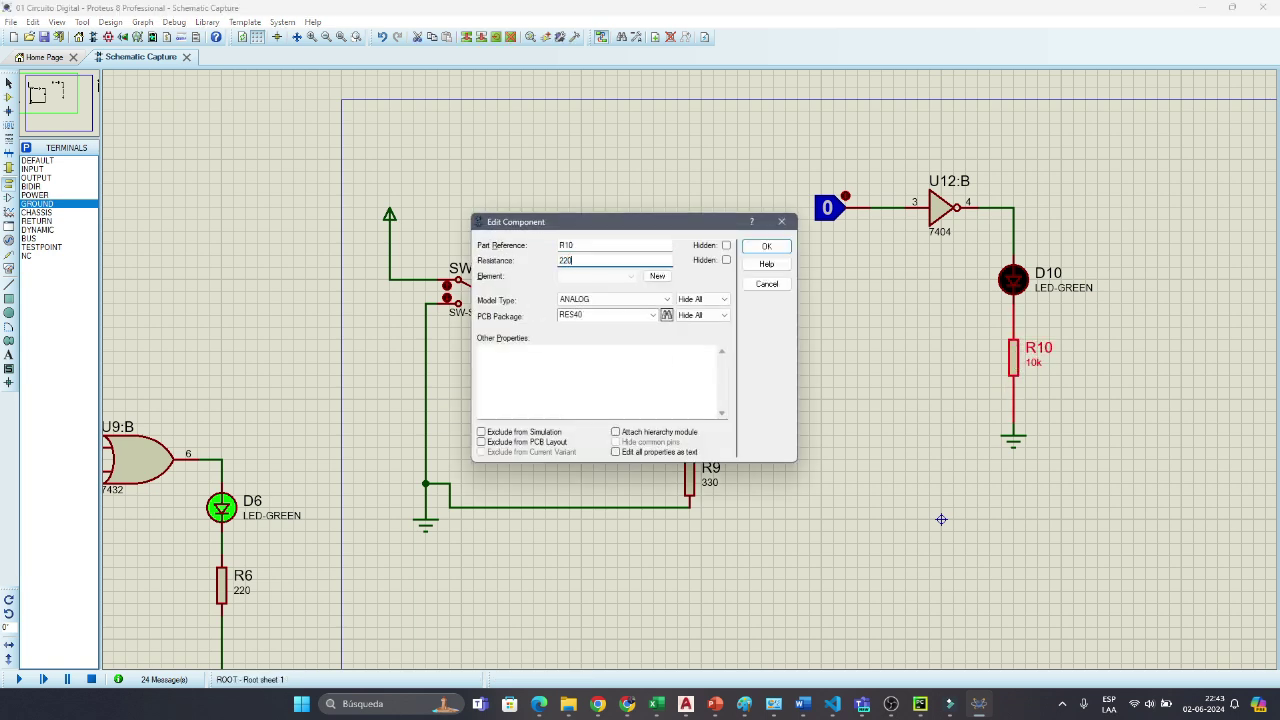
pyautogui.click(776, 247)
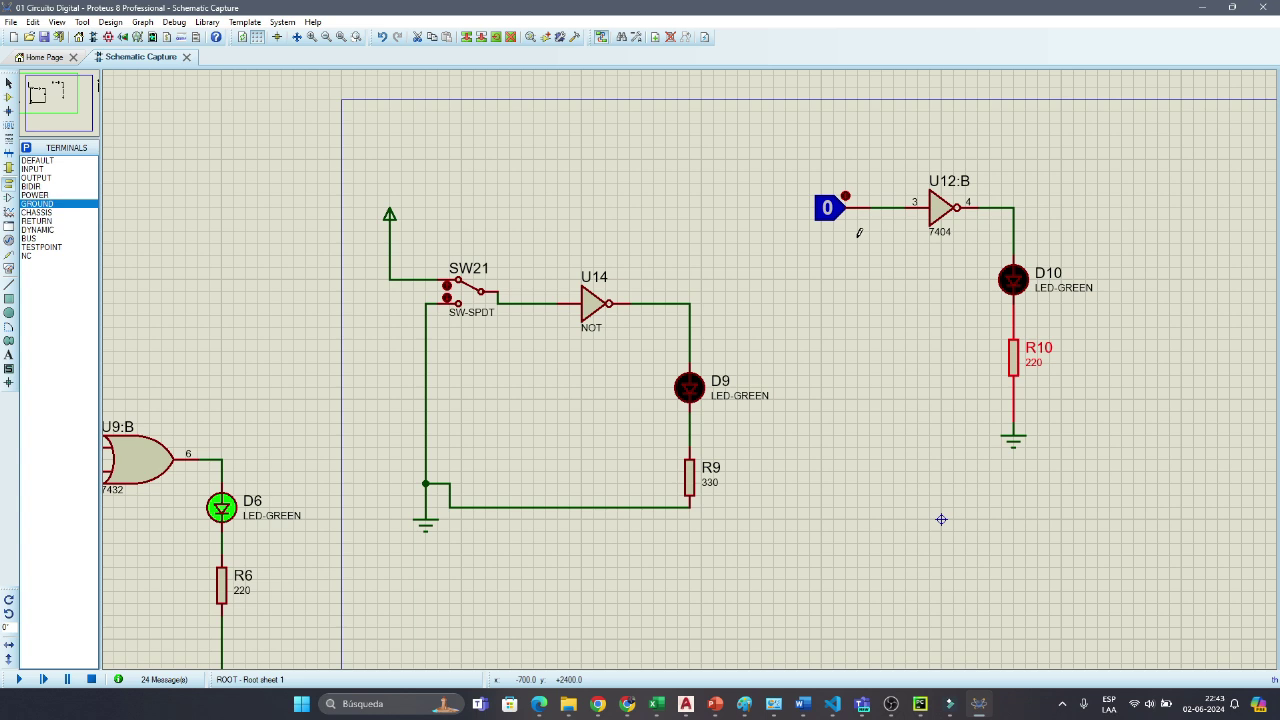
# Step: Move the whole 7404 inverter circuit down so it sits level with the NOT gate circuit beside it
pyautogui.moveTo(797, 147); pyautogui.dragTo(1085, 483)
pyautogui.moveTo(960, 364); pyautogui.dragTo(954, 446)
pyautogui.click(1245, 254)
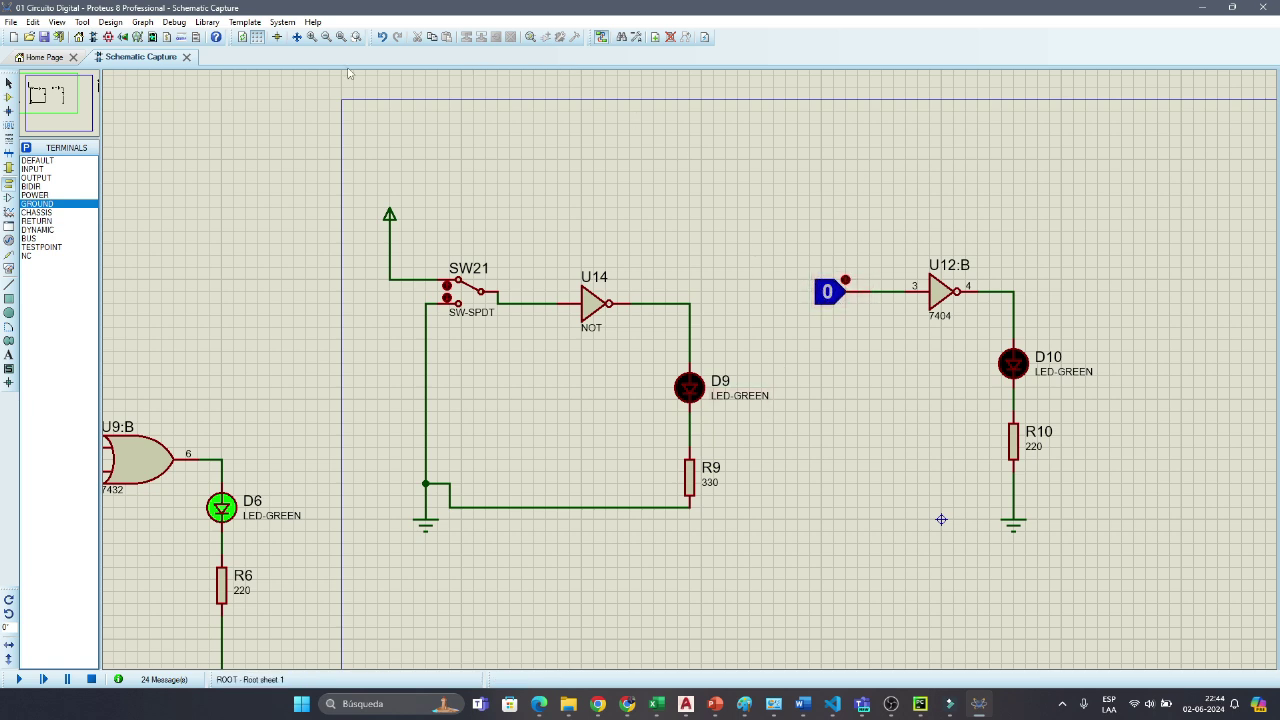
# Step: Run the simulation and switch the logic toggle feeding the 7404 inverter to 1
pyautogui.click(18, 679)
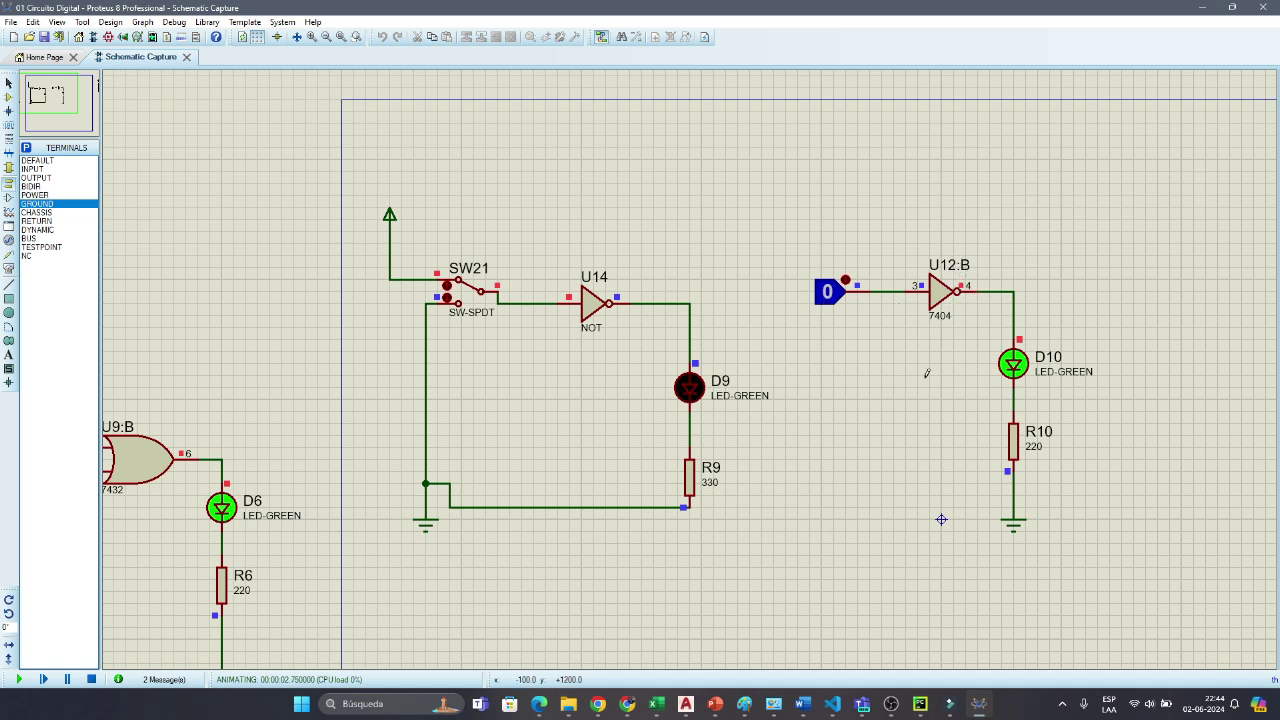
pyautogui.click(846, 279)
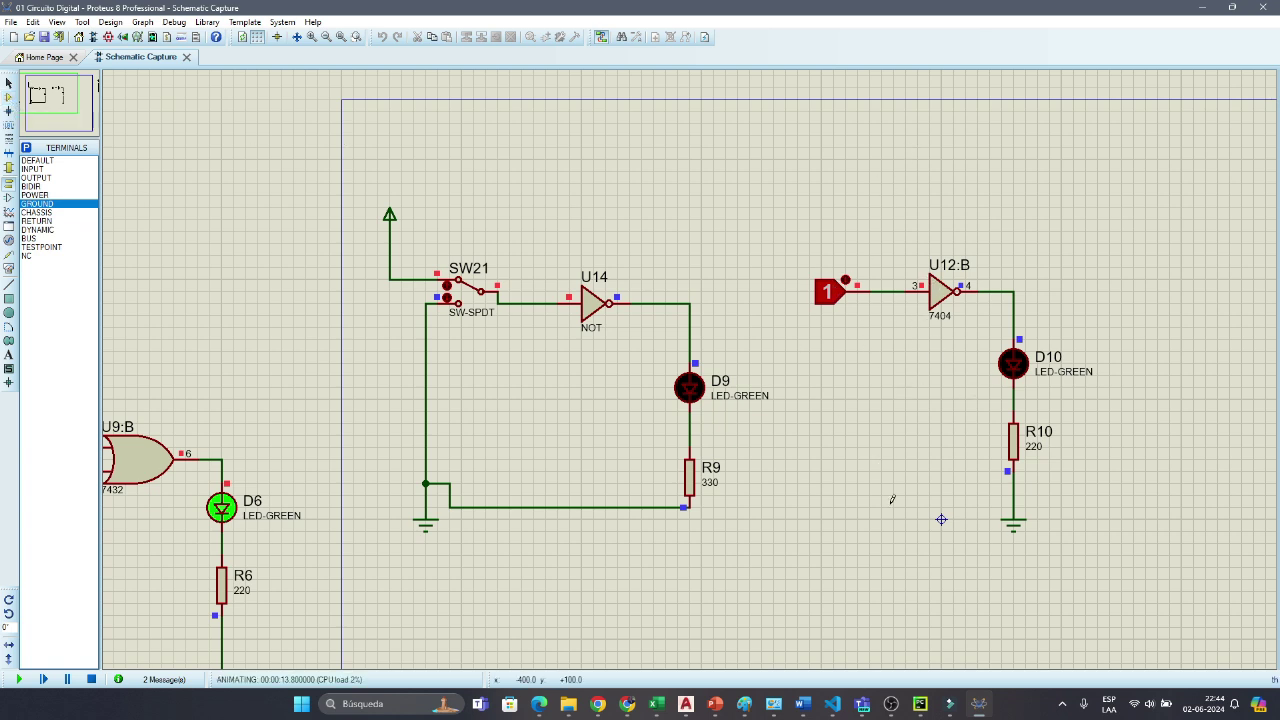
pyautogui.moveTo(910, 705)
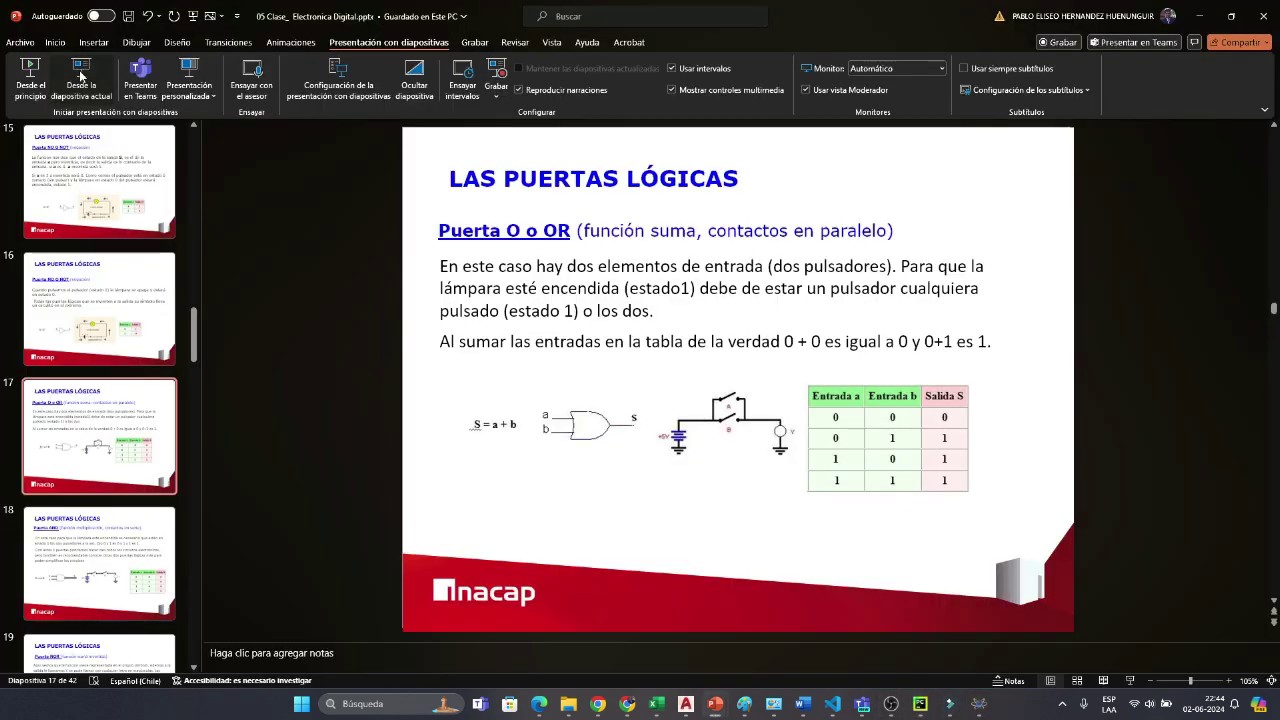
# Step: Present the OR gate slide full screen from the current slide and activate the pen for annotating it
pyautogui.click(84, 80)
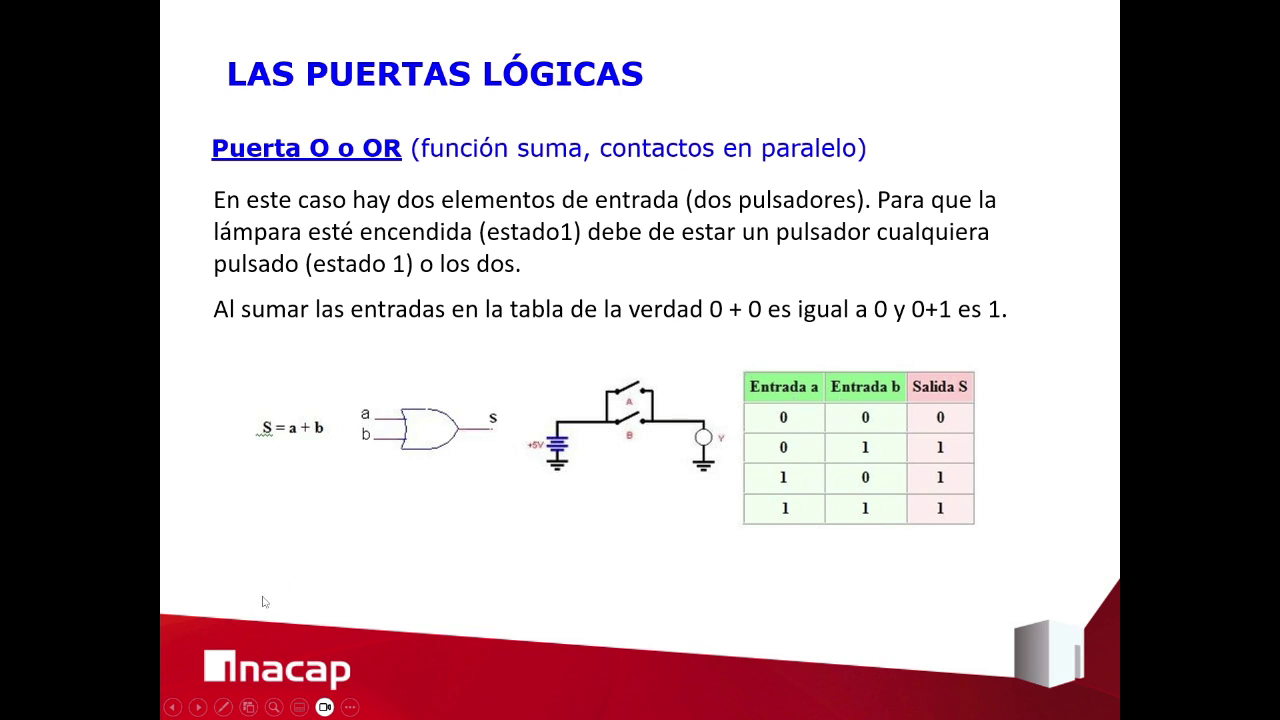
pyautogui.click(222, 708)
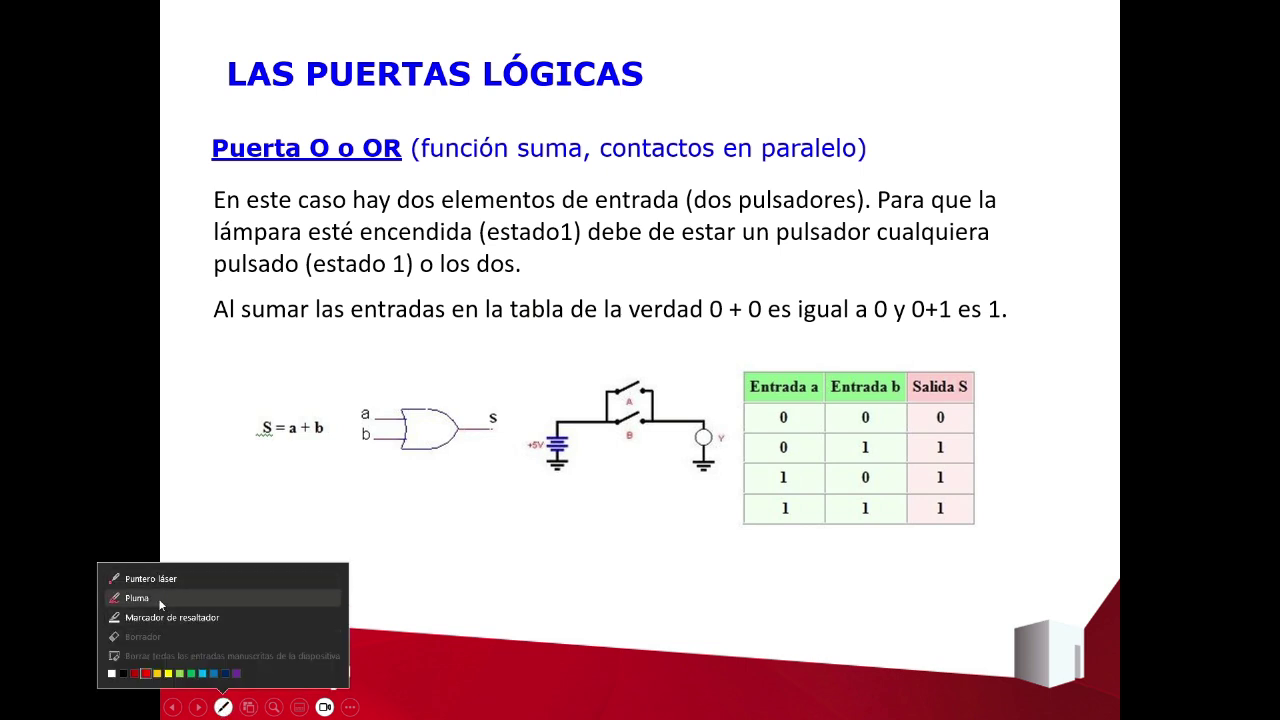
pyautogui.click(160, 601)
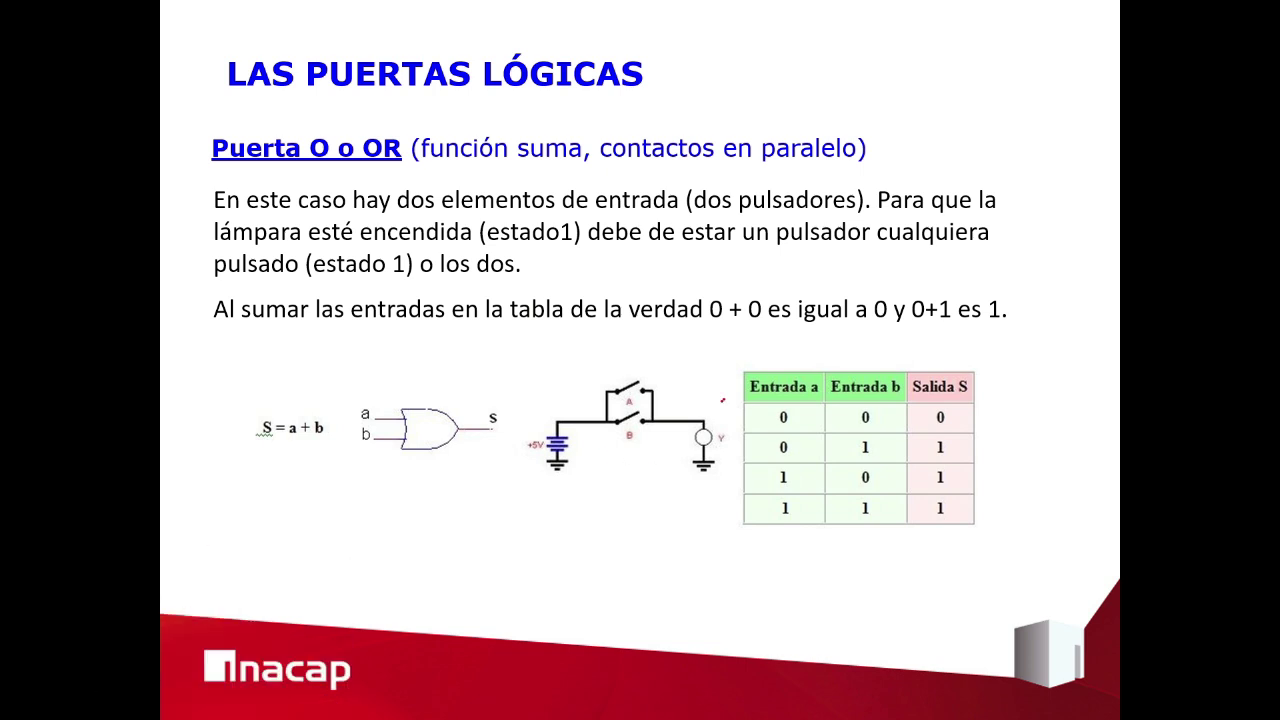
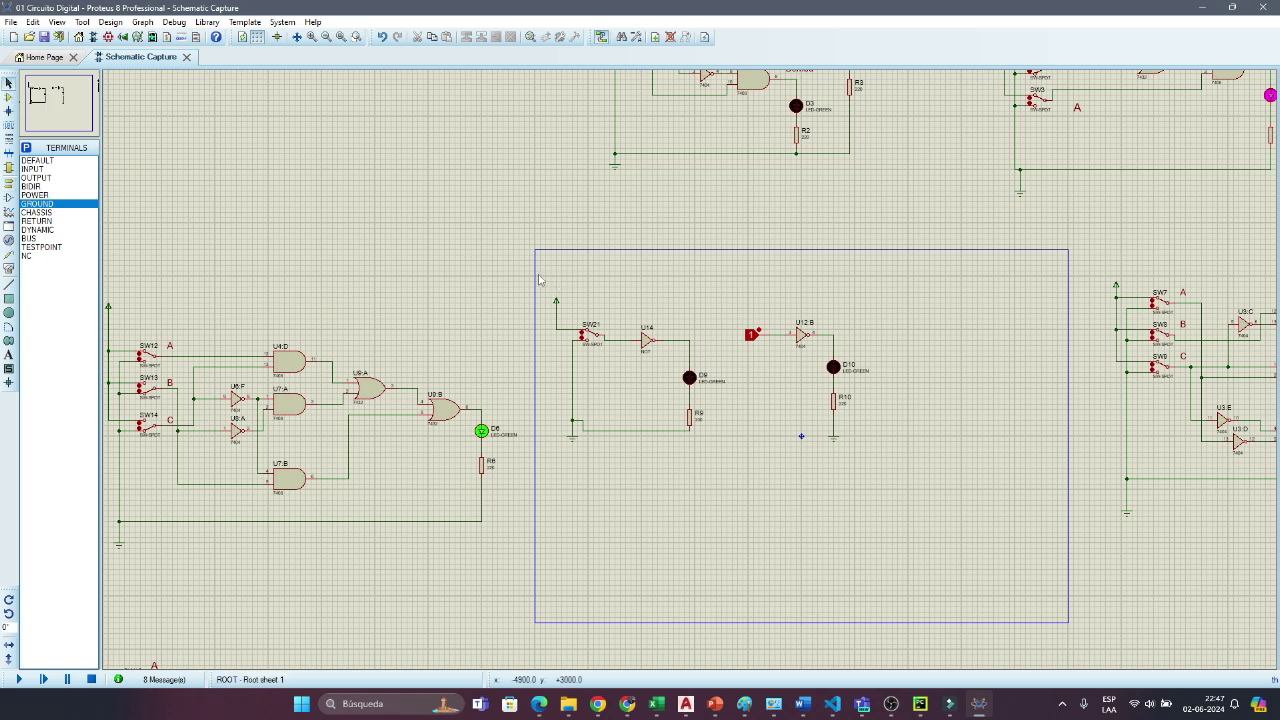
# Step: In Proteus, move both NOT gate test circuits out of the sheet frame to the free area above the SW12–SW14 circuit
pyautogui.moveTo(540, 276); pyautogui.dragTo(966, 510)
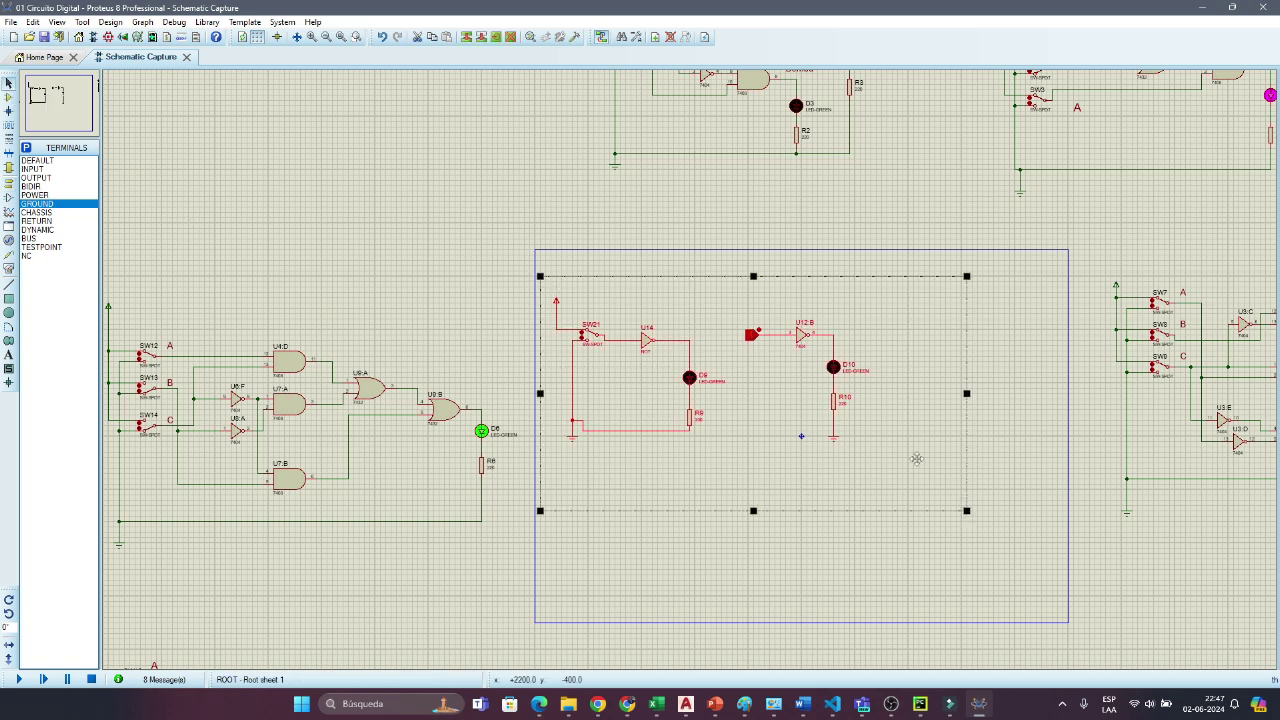
pyautogui.moveTo(920, 460); pyautogui.dragTo(494, 247)
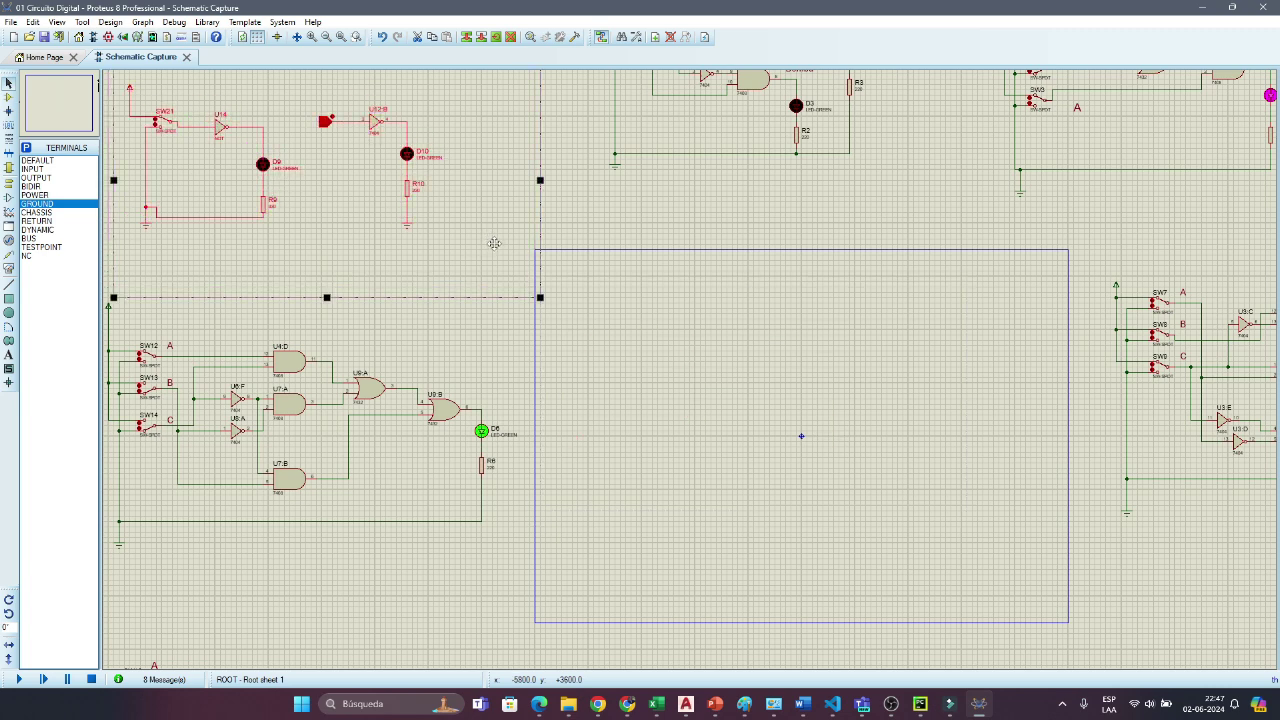
pyautogui.click(798, 353)
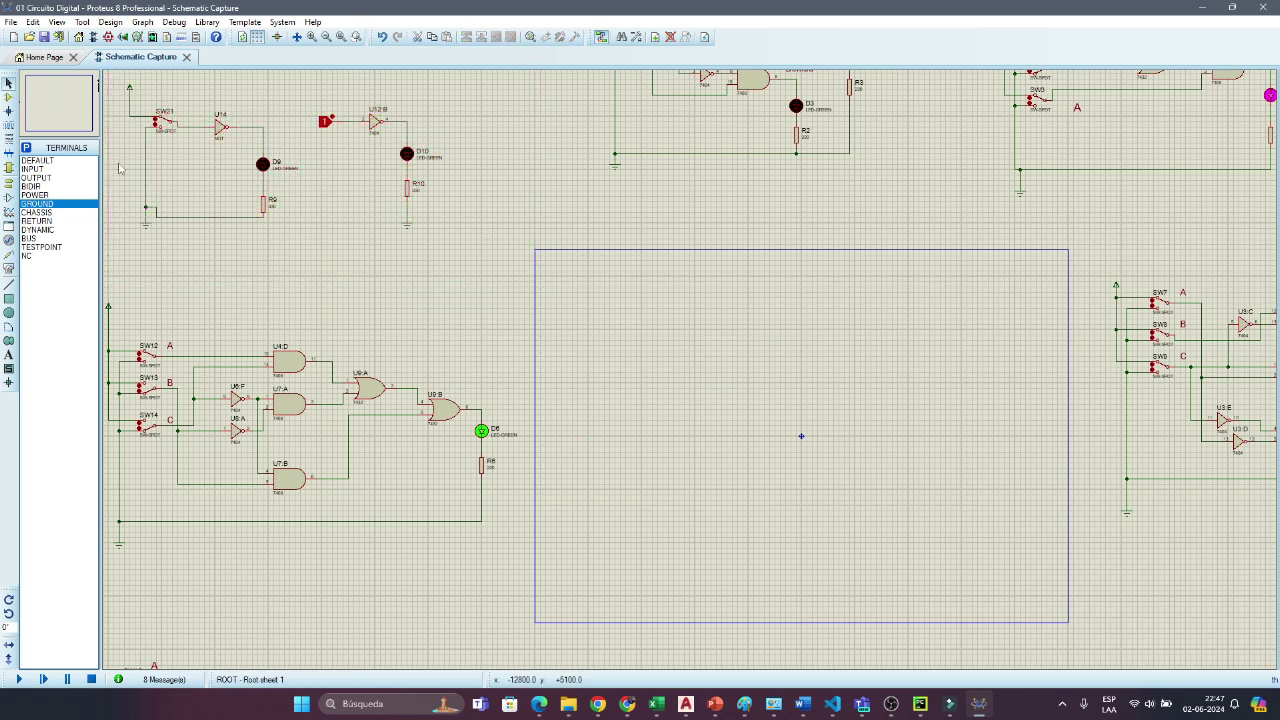
# Step: Add the OR gate device from the parts library and place it inside the empty sheet frame
pyautogui.click(9, 98)
pyautogui.click(26, 147)
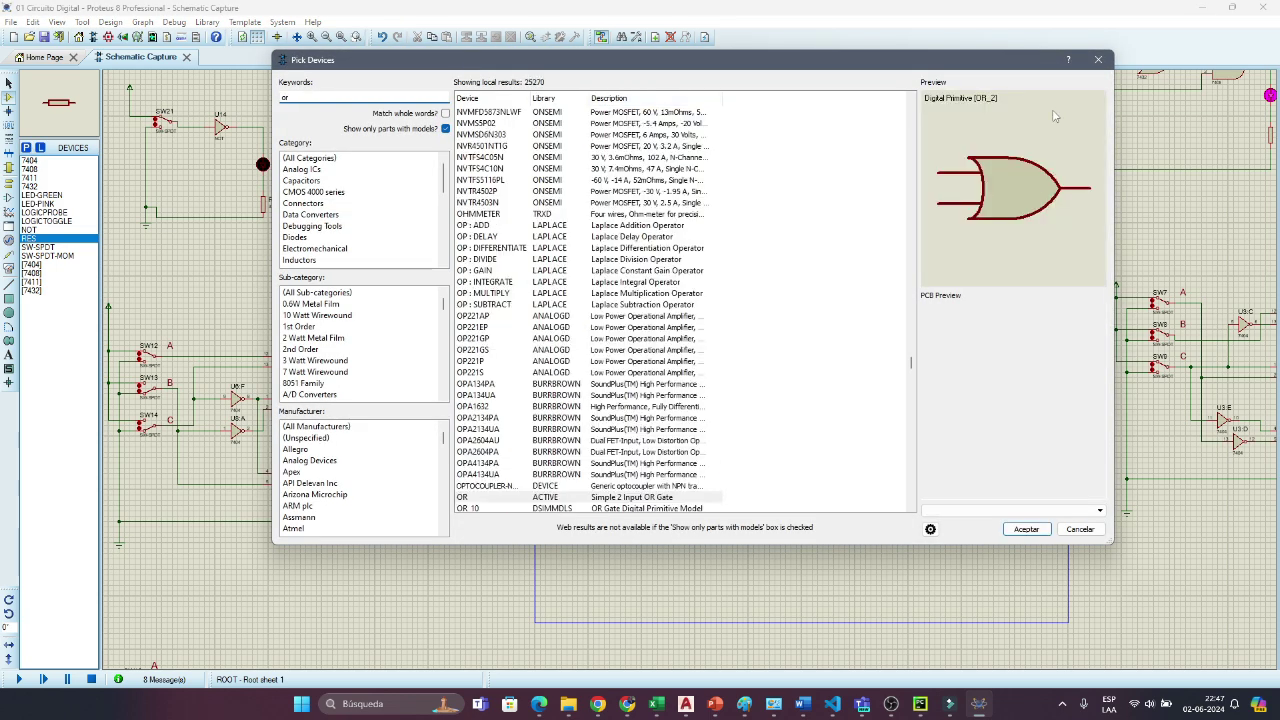
pyautogui.click(1026, 529)
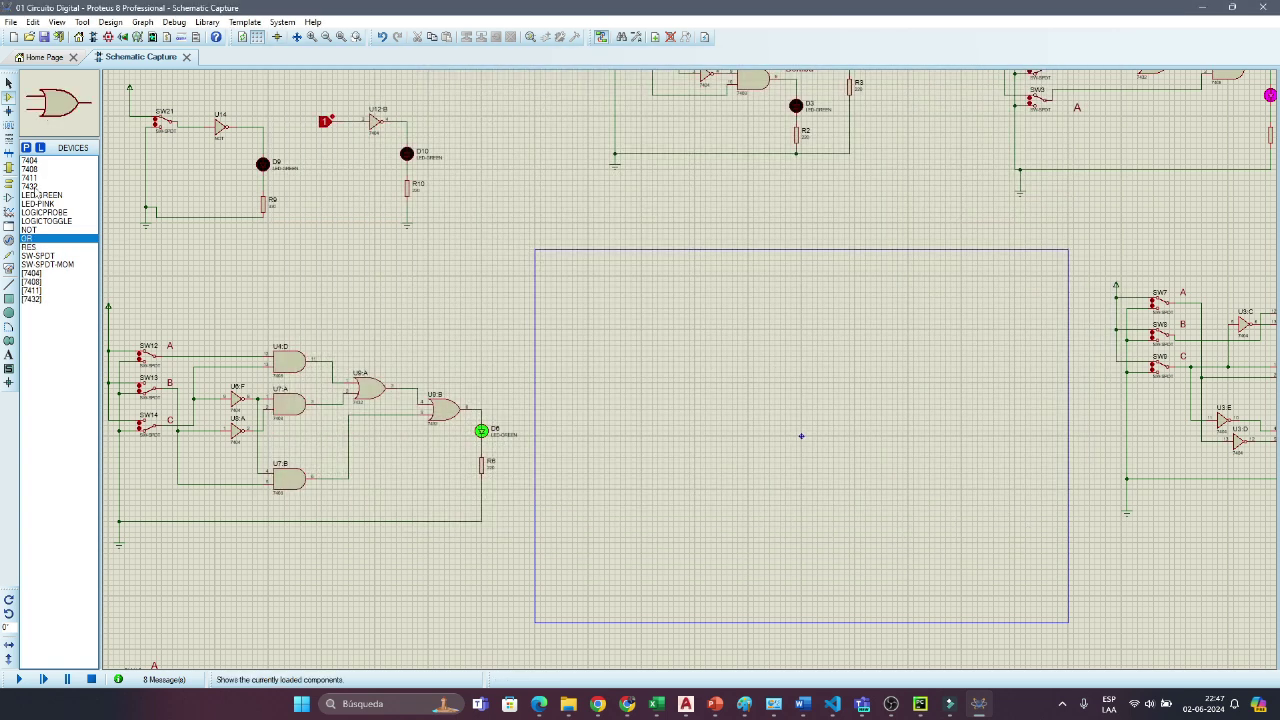
pyautogui.click(31, 187)
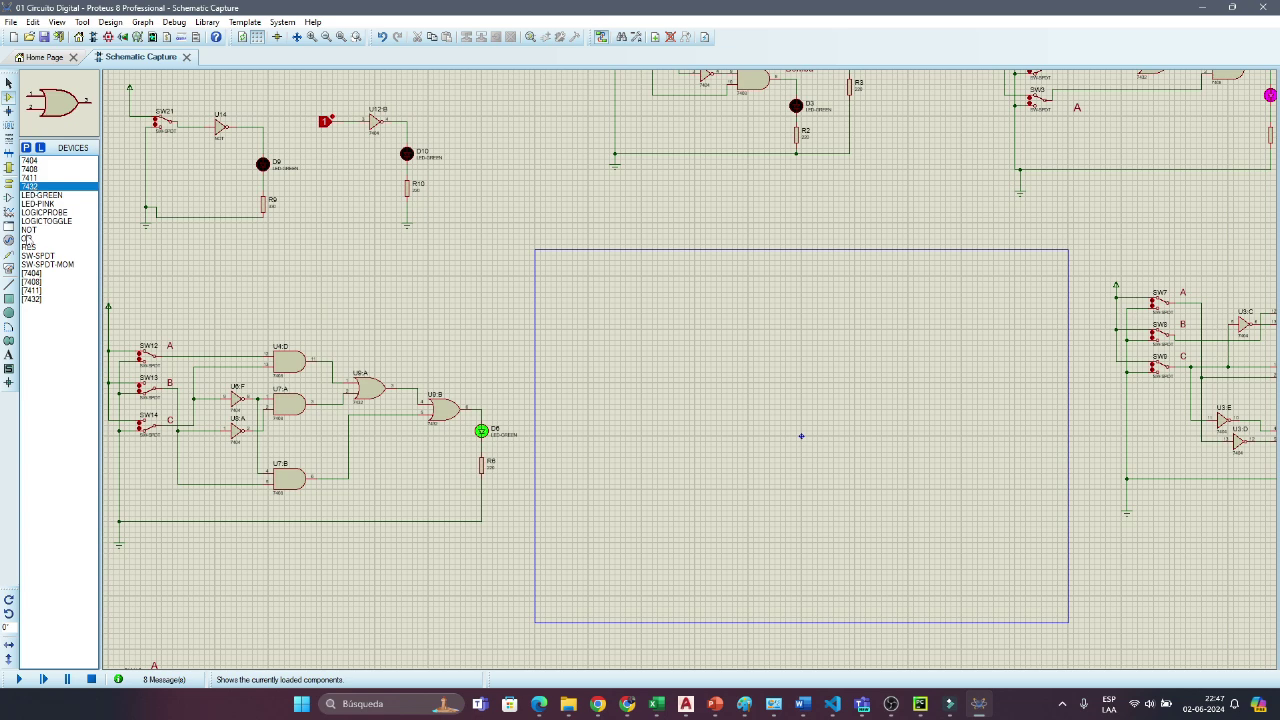
pyautogui.click(27, 238)
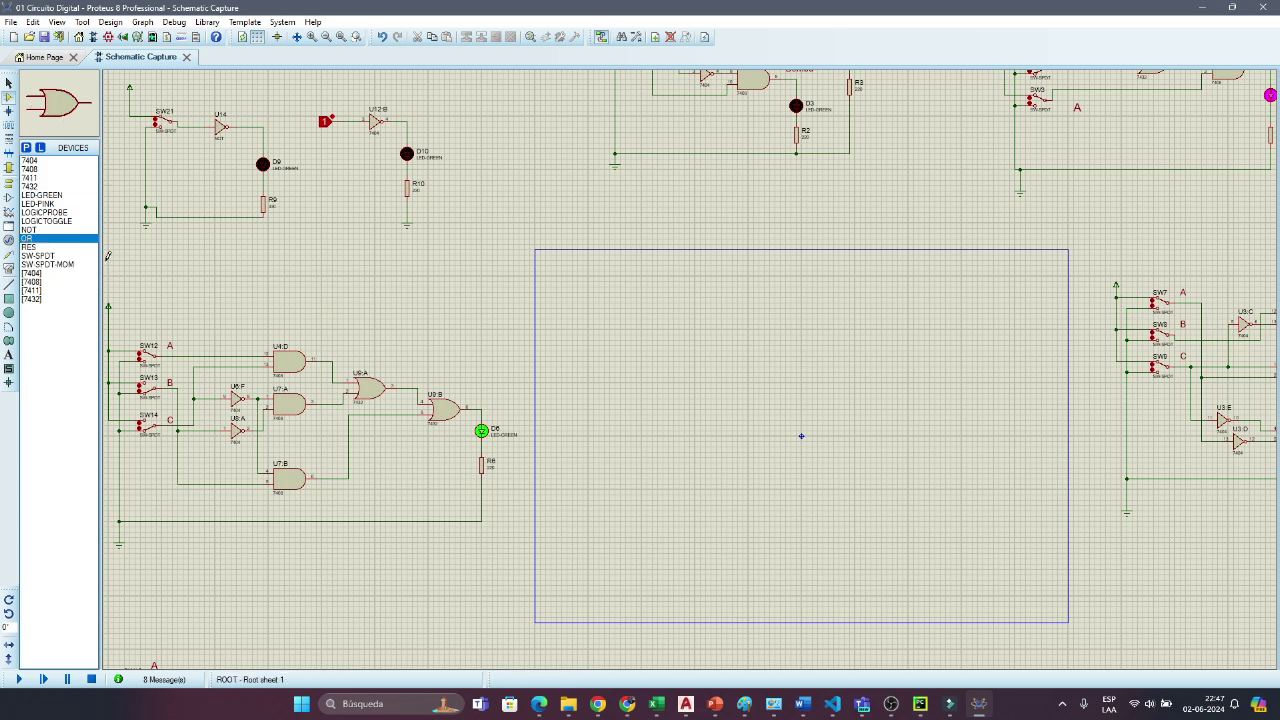
pyautogui.click(695, 323)
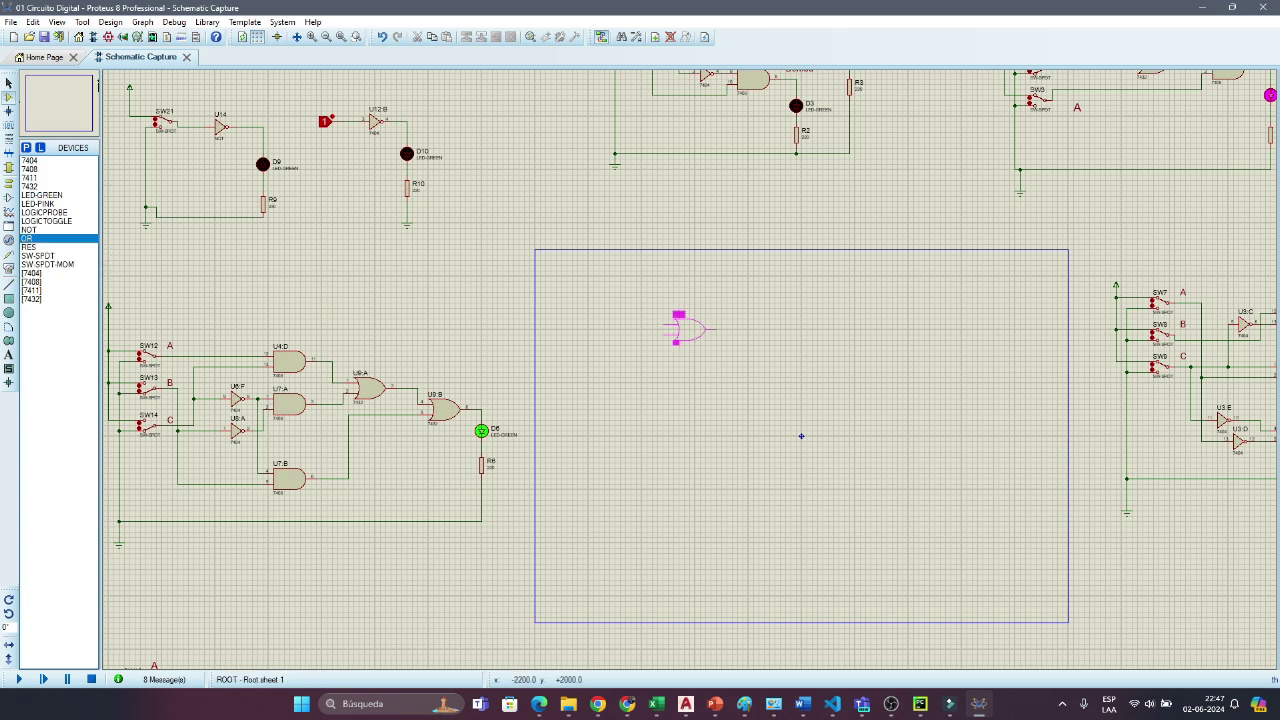
pyautogui.click(674, 334)
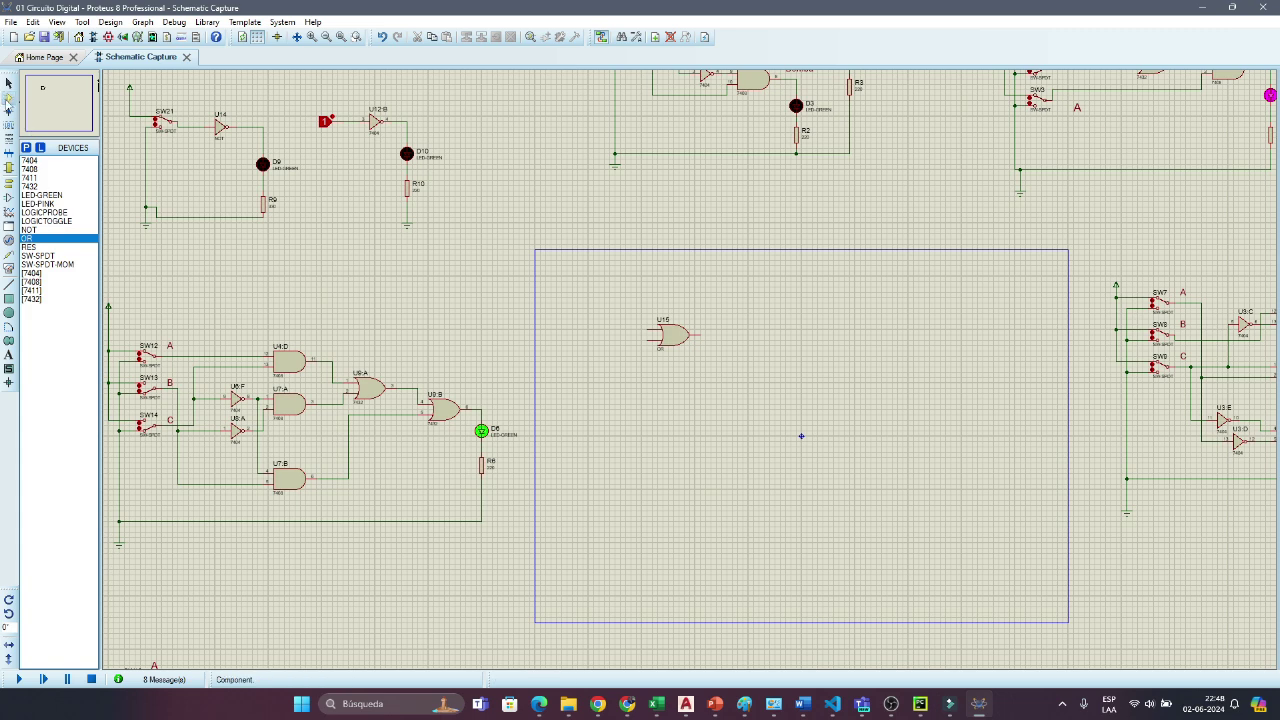
# Step: Place two SW-SPDT switches one above the other, to the left of the OR gate
pyautogui.click(40, 256)
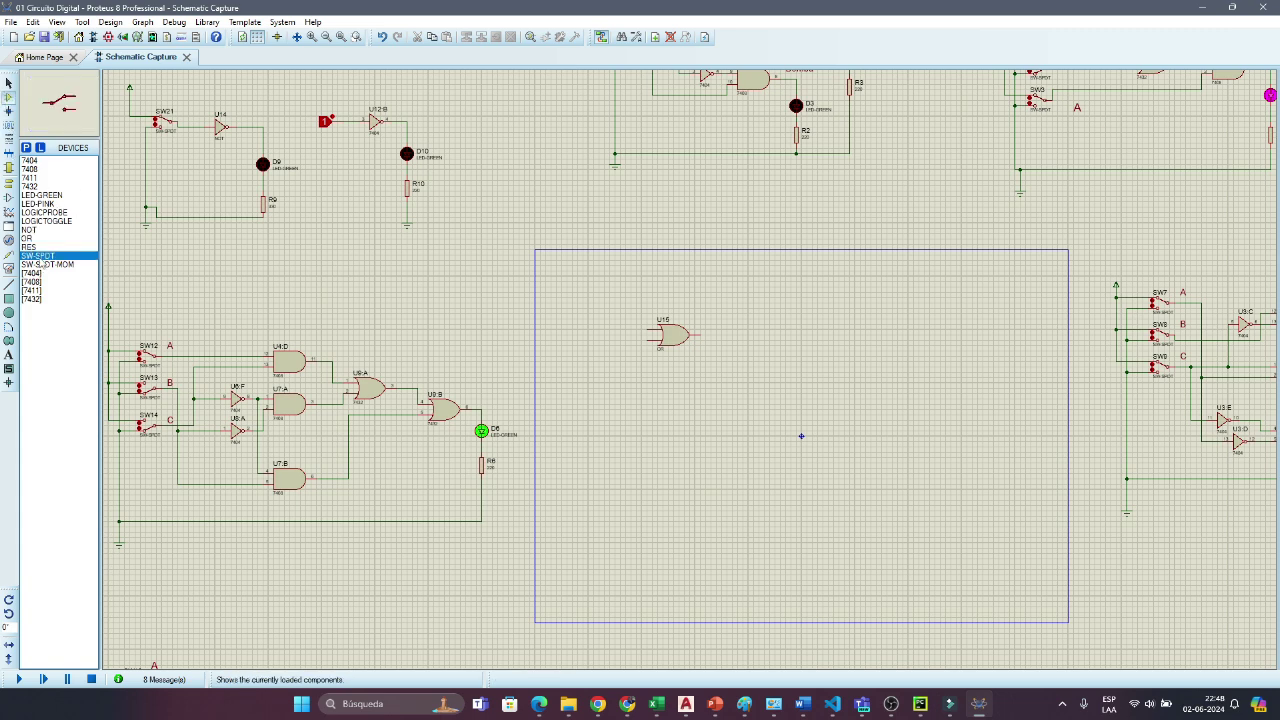
pyautogui.click(581, 311)
pyautogui.click(579, 318)
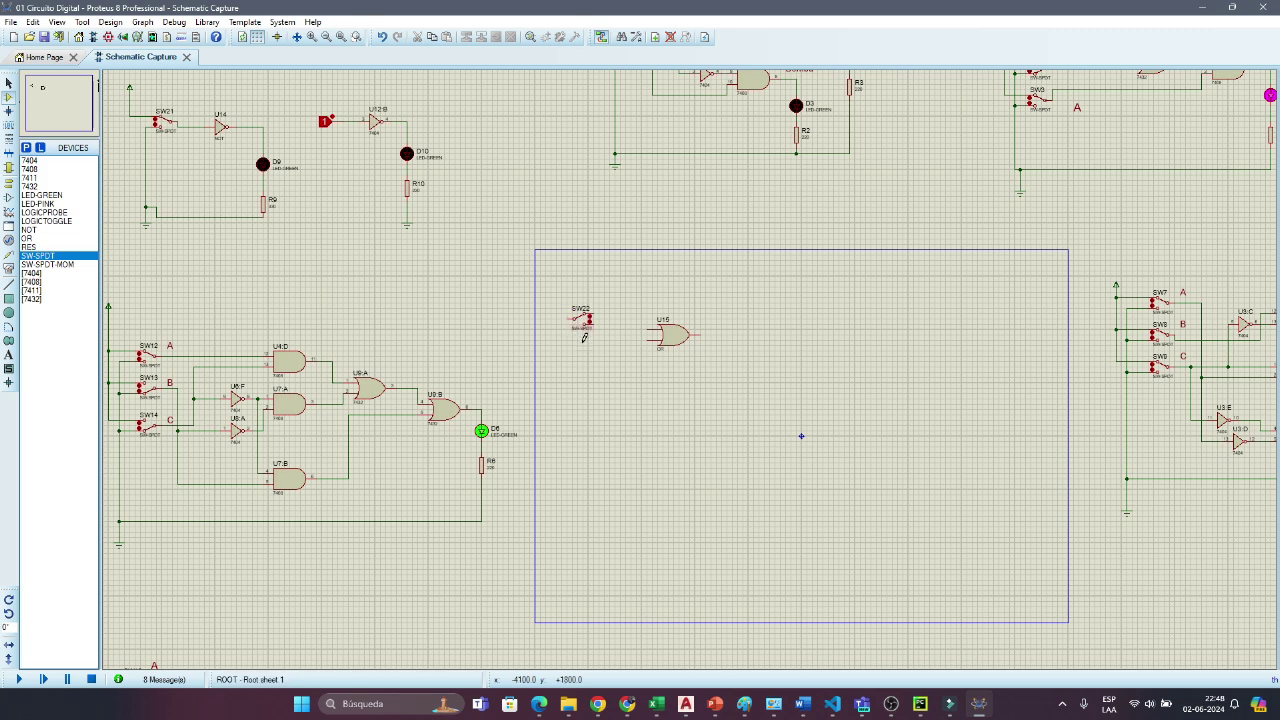
pyautogui.click(579, 352)
pyautogui.click(580, 356)
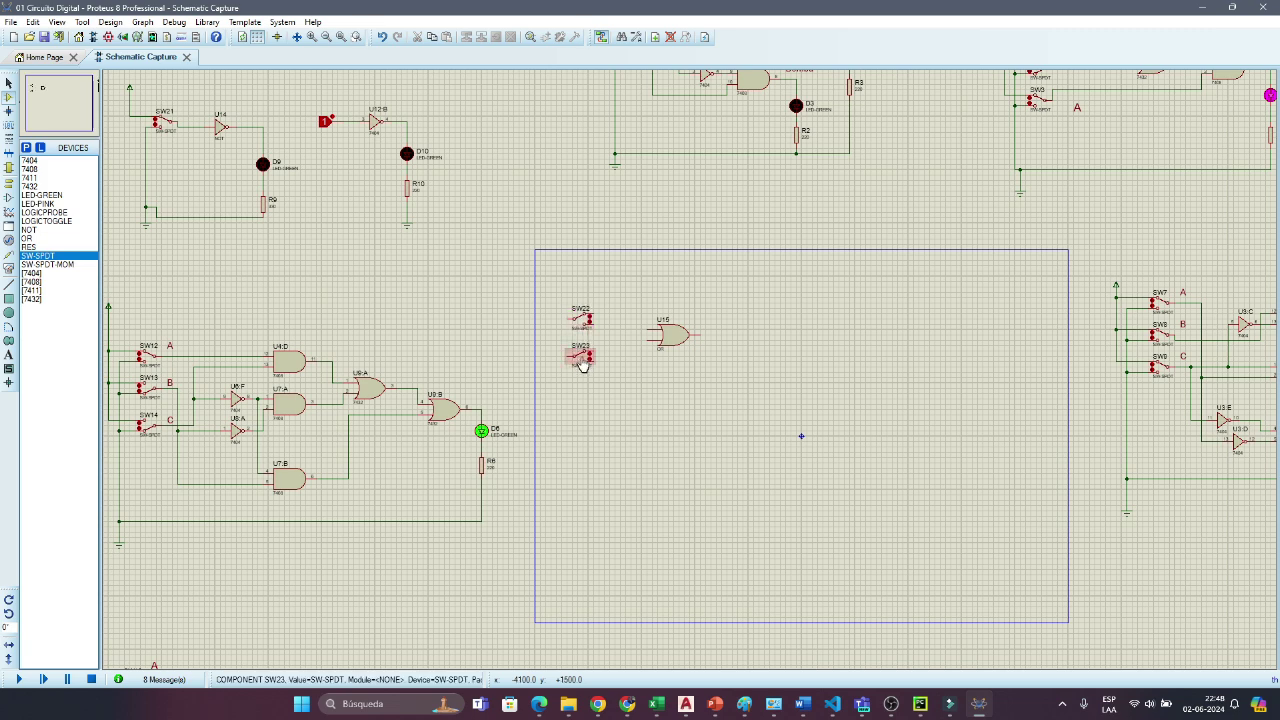
# Step: Rotate both new SPDT switches 180 degrees so their common contacts face the OR gate
pyautogui.rightClick(581, 361)
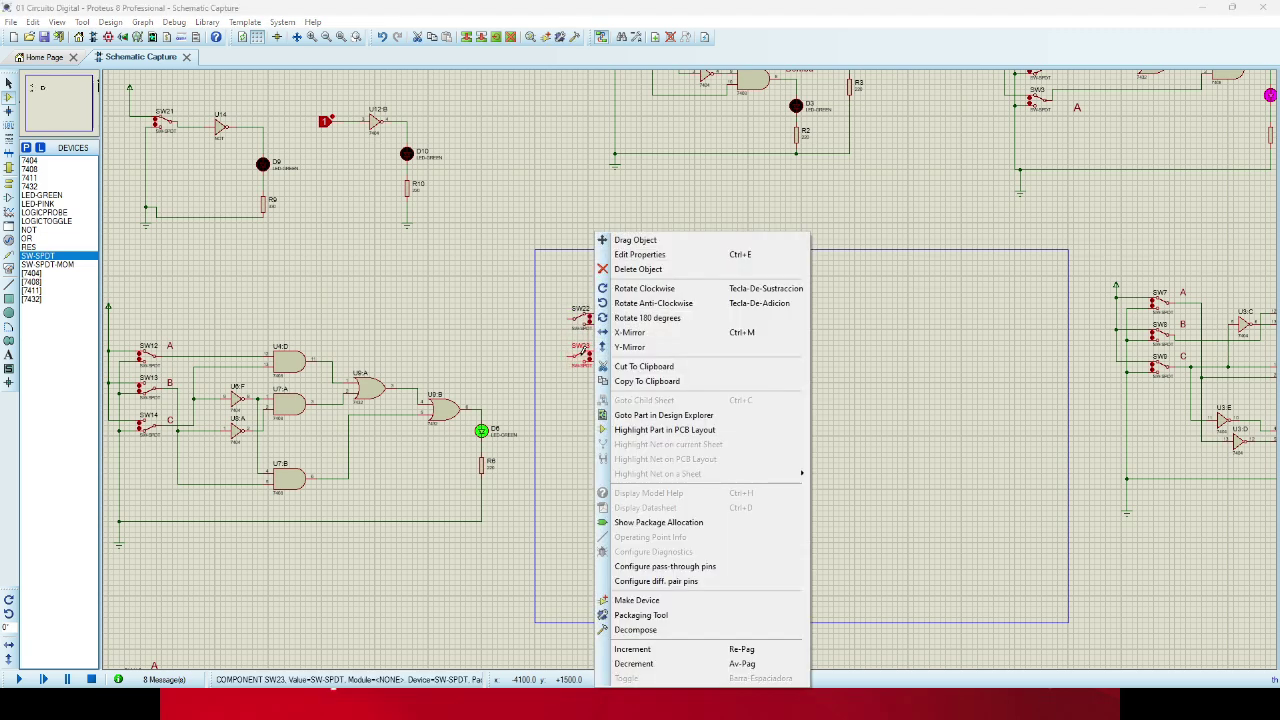
pyautogui.click(645, 317)
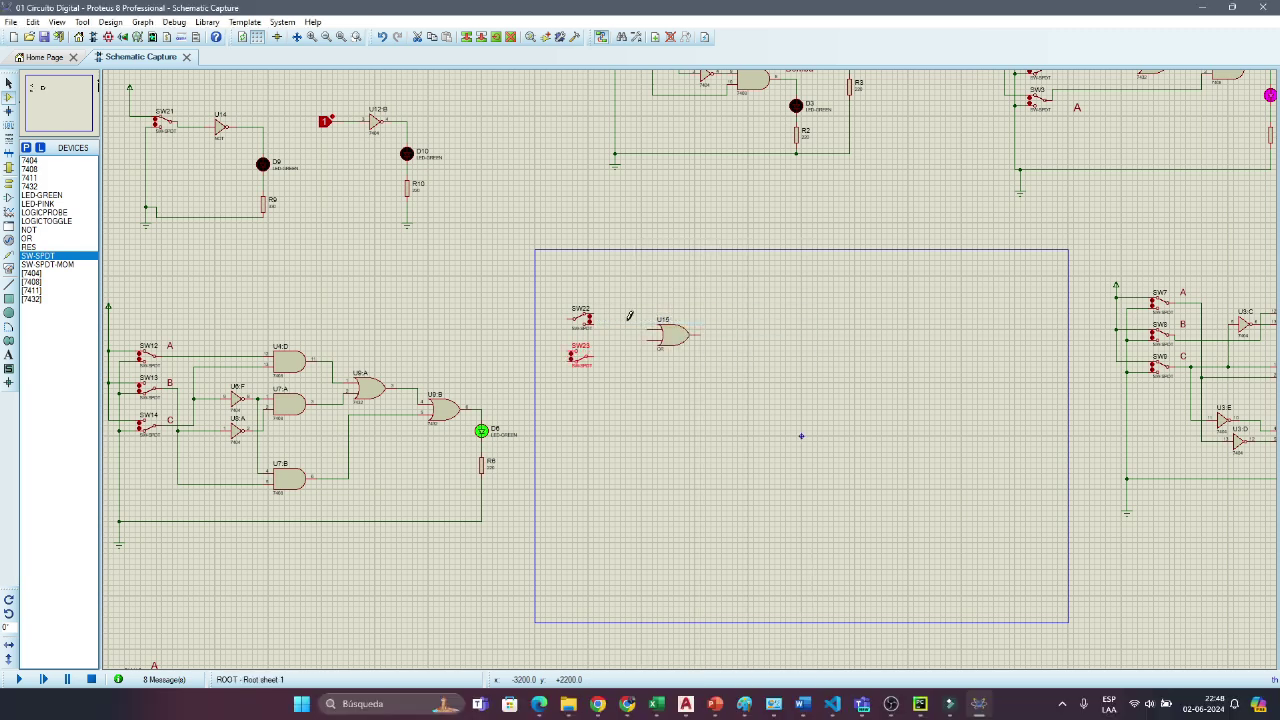
pyautogui.rightClick(584, 328)
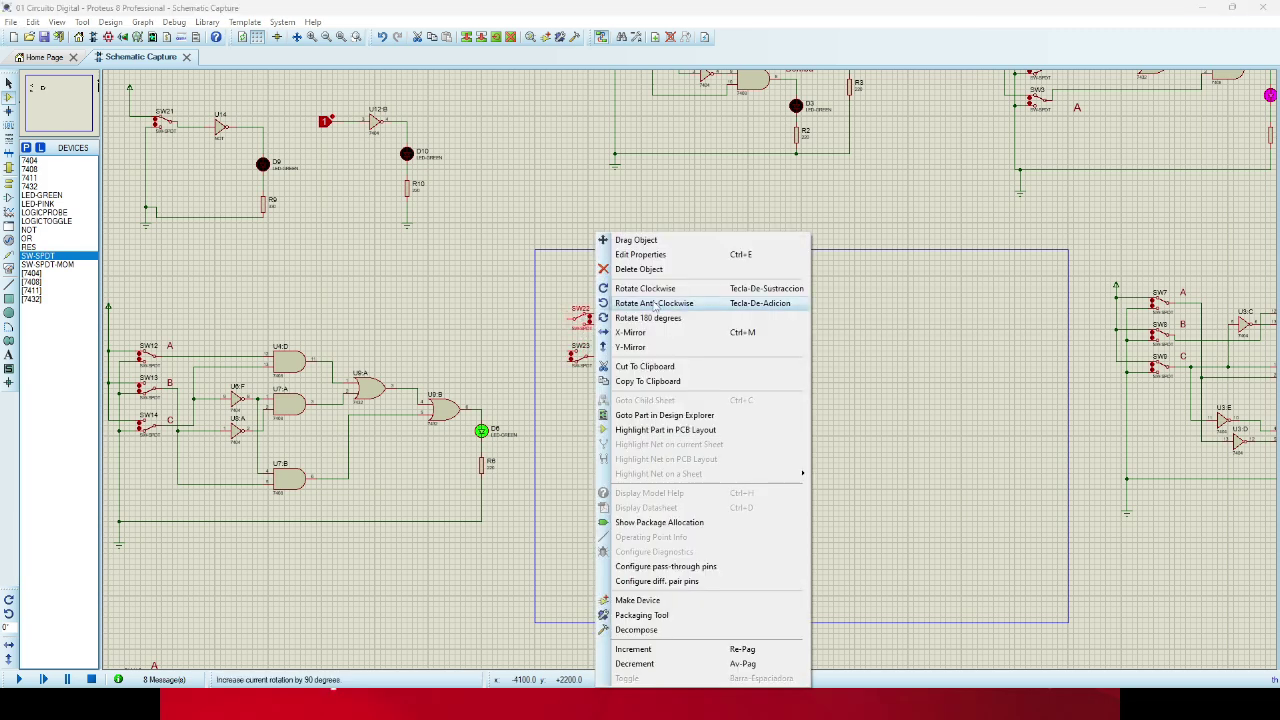
pyautogui.click(630, 318)
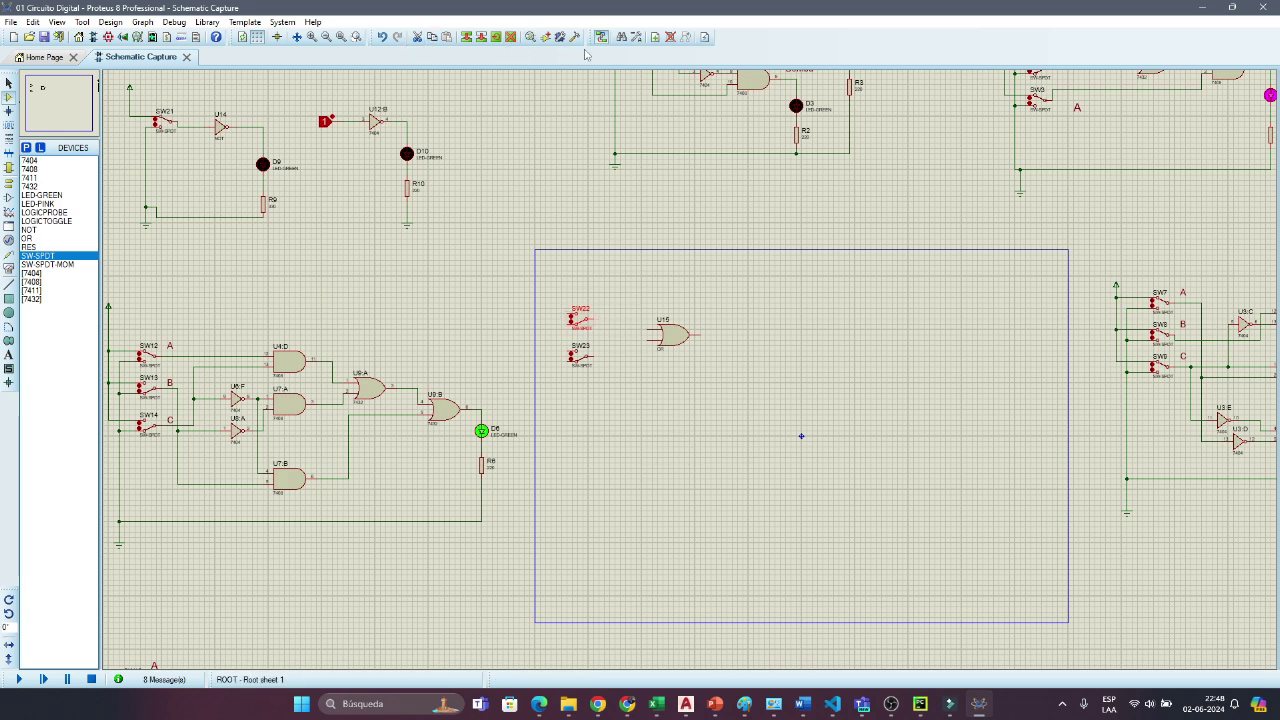
# Step: Place a POWER terminal above the two switches and wire it to the upper contacts of SW22 and SW23
pyautogui.click(309, 38)
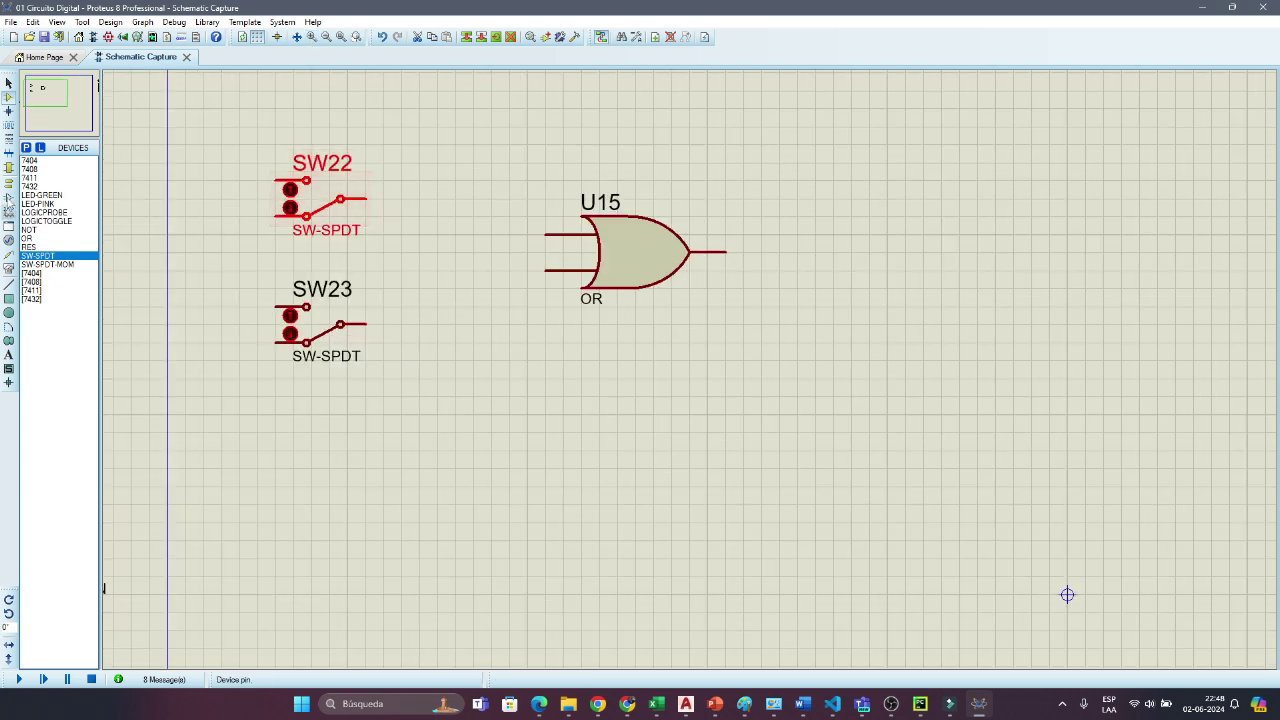
pyautogui.click(9, 183)
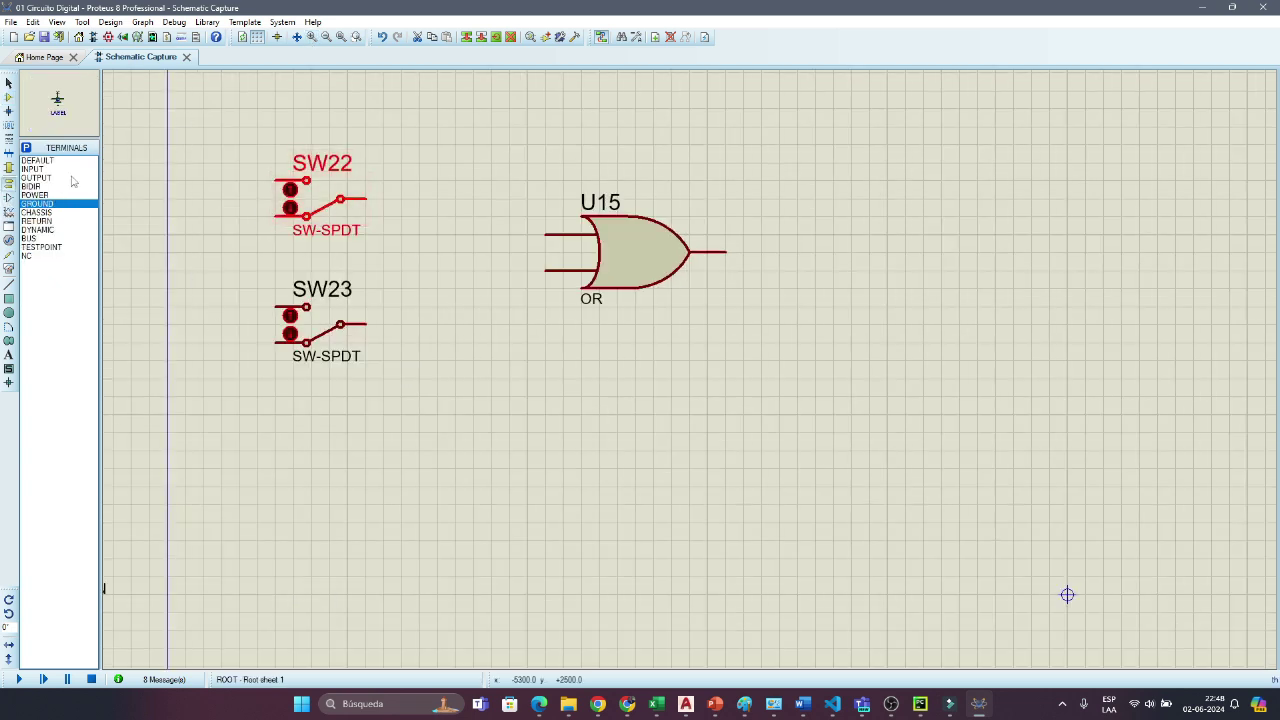
pyautogui.click(38, 195)
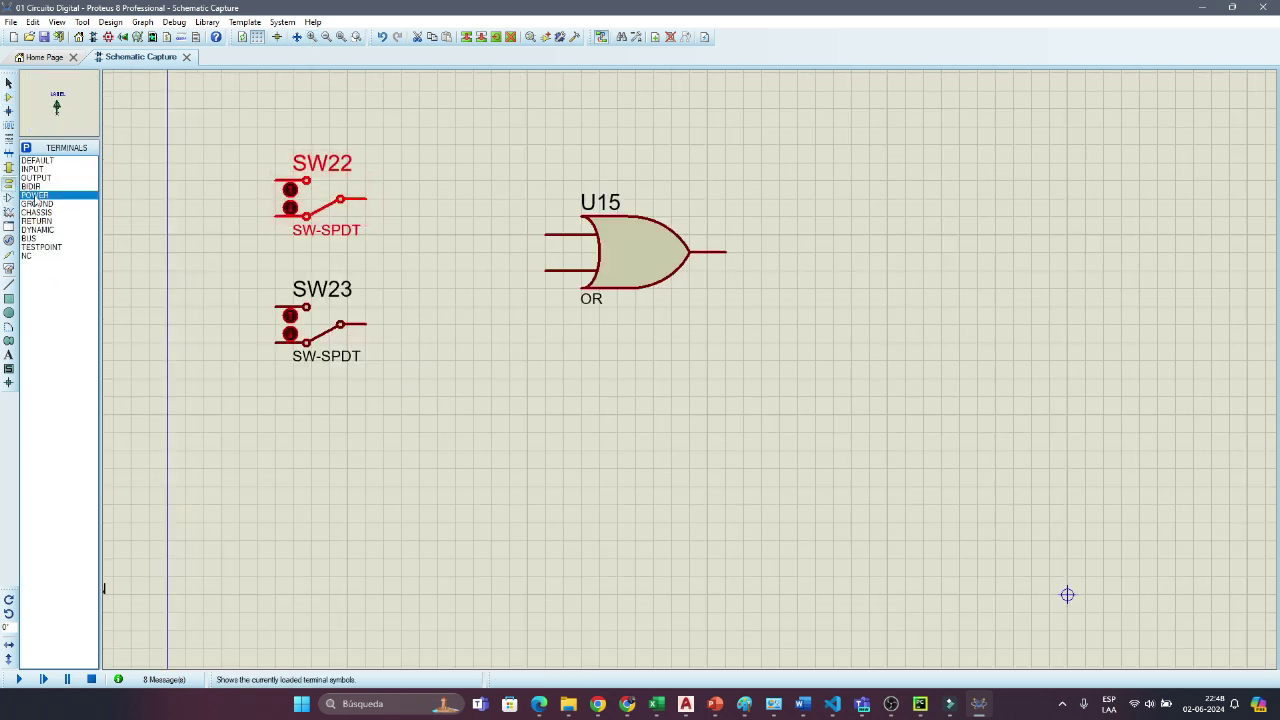
pyautogui.click(215, 118)
pyautogui.click(217, 120)
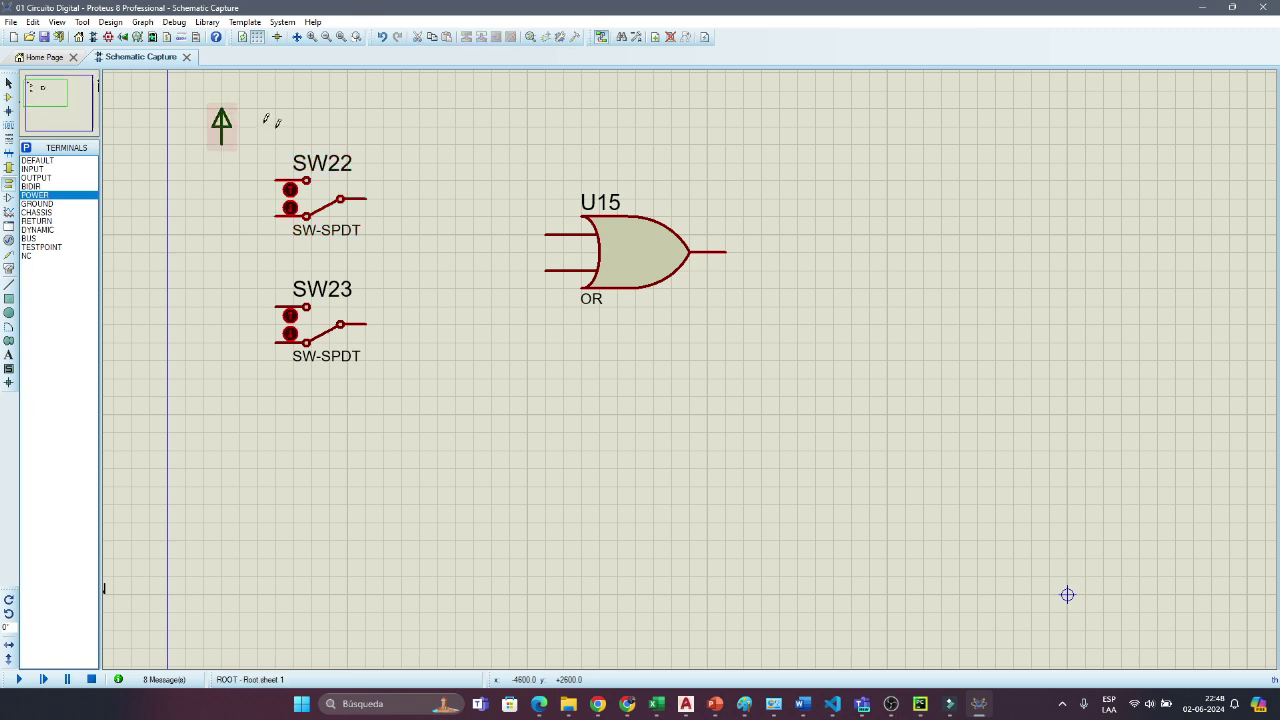
pyautogui.click(276, 180)
pyautogui.click(222, 142)
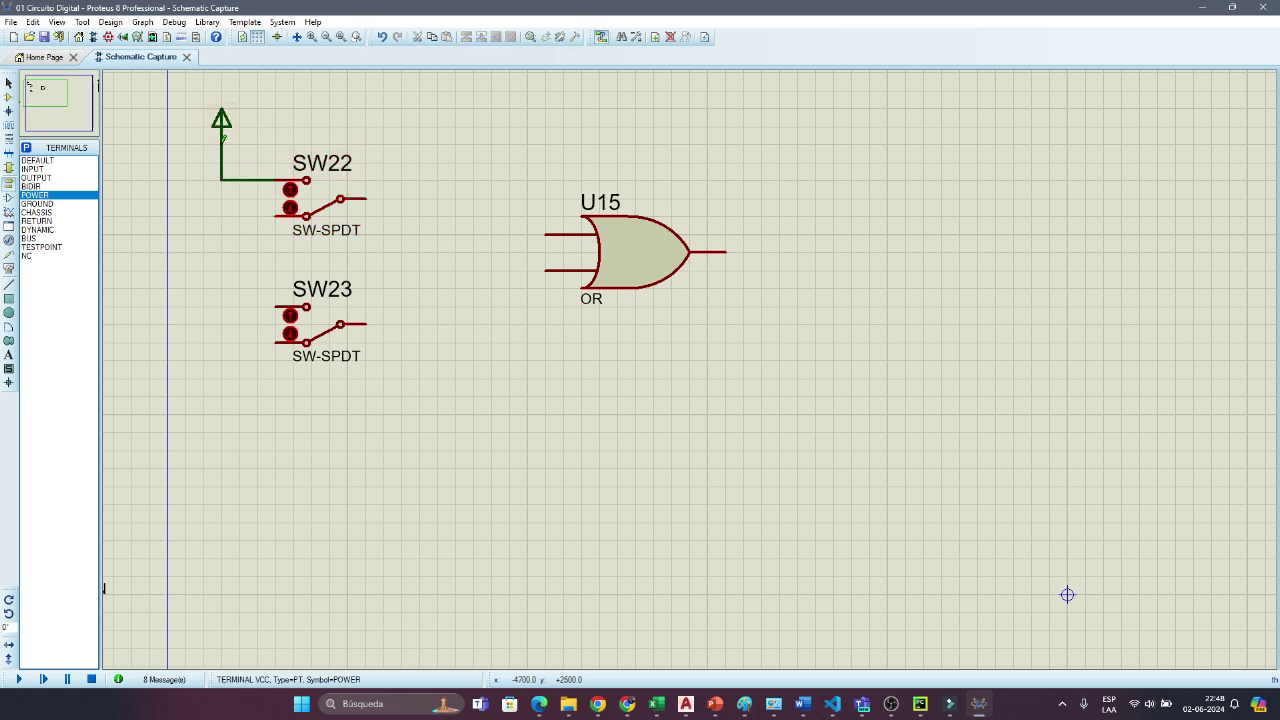
pyautogui.click(277, 305)
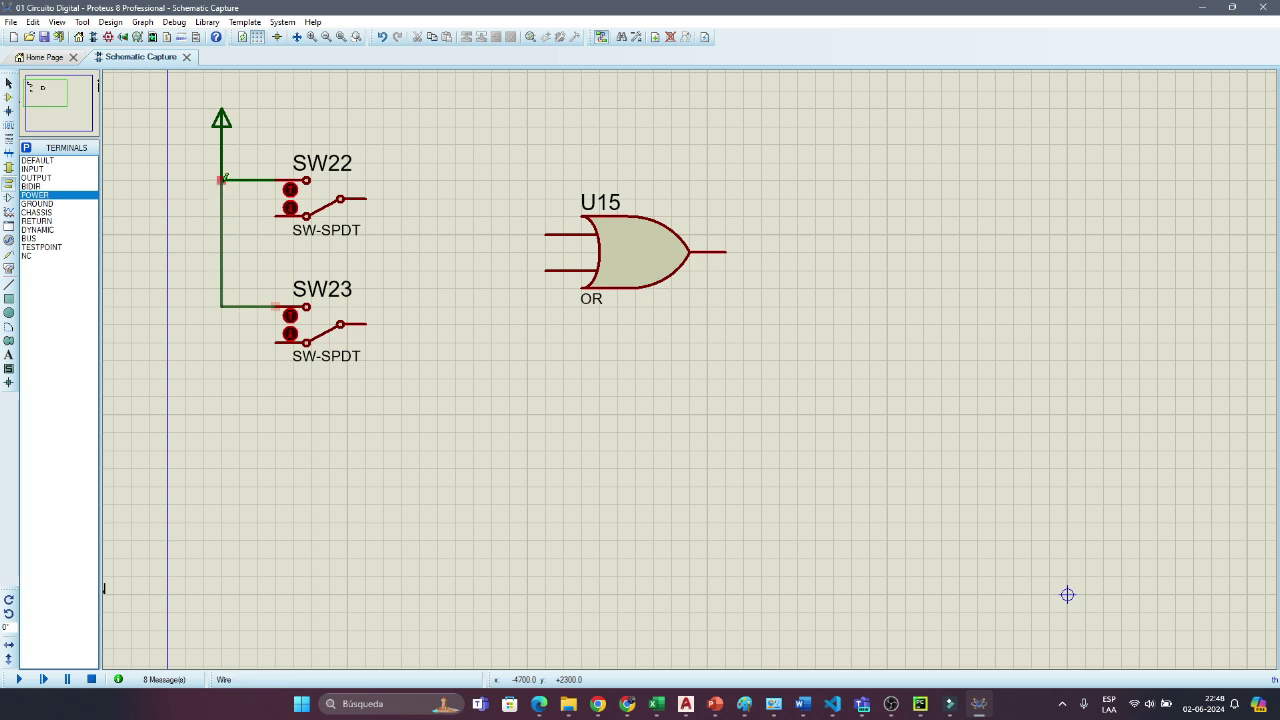
pyautogui.click(221, 186)
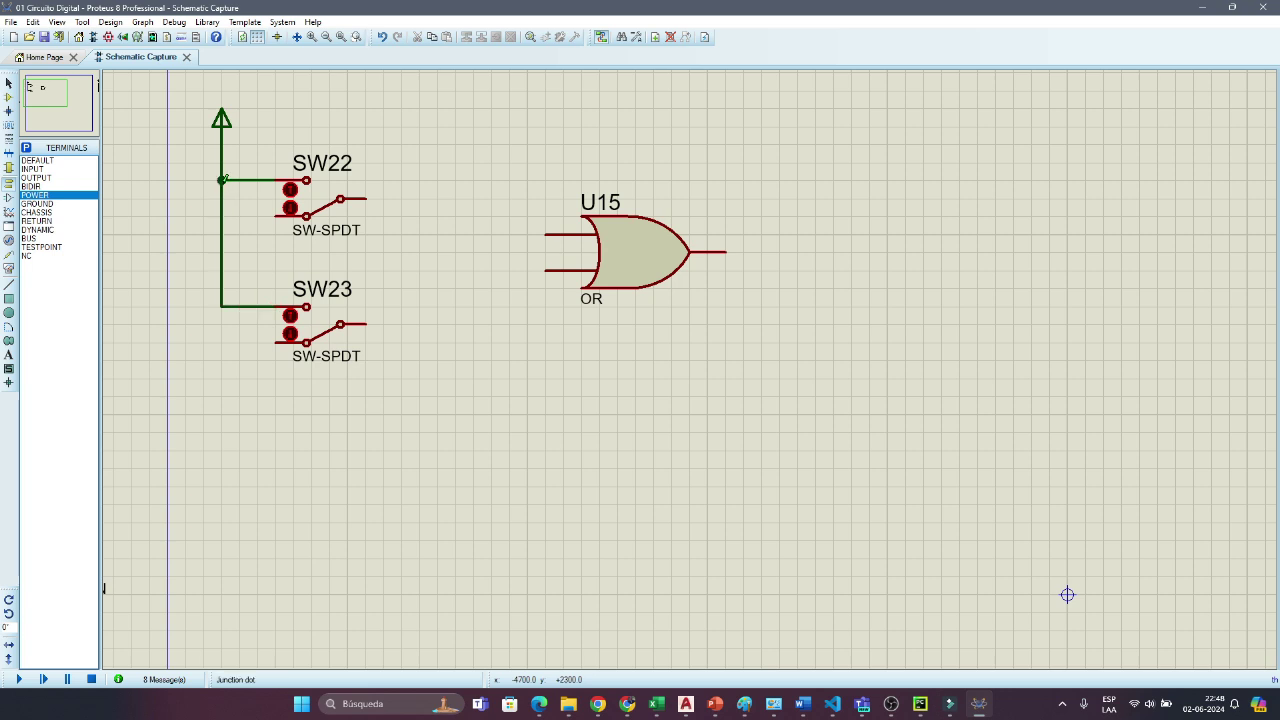
# Step: Place a GROUND terminal below the switches and wire the lower contact of SW22 to it
pyautogui.click(37, 204)
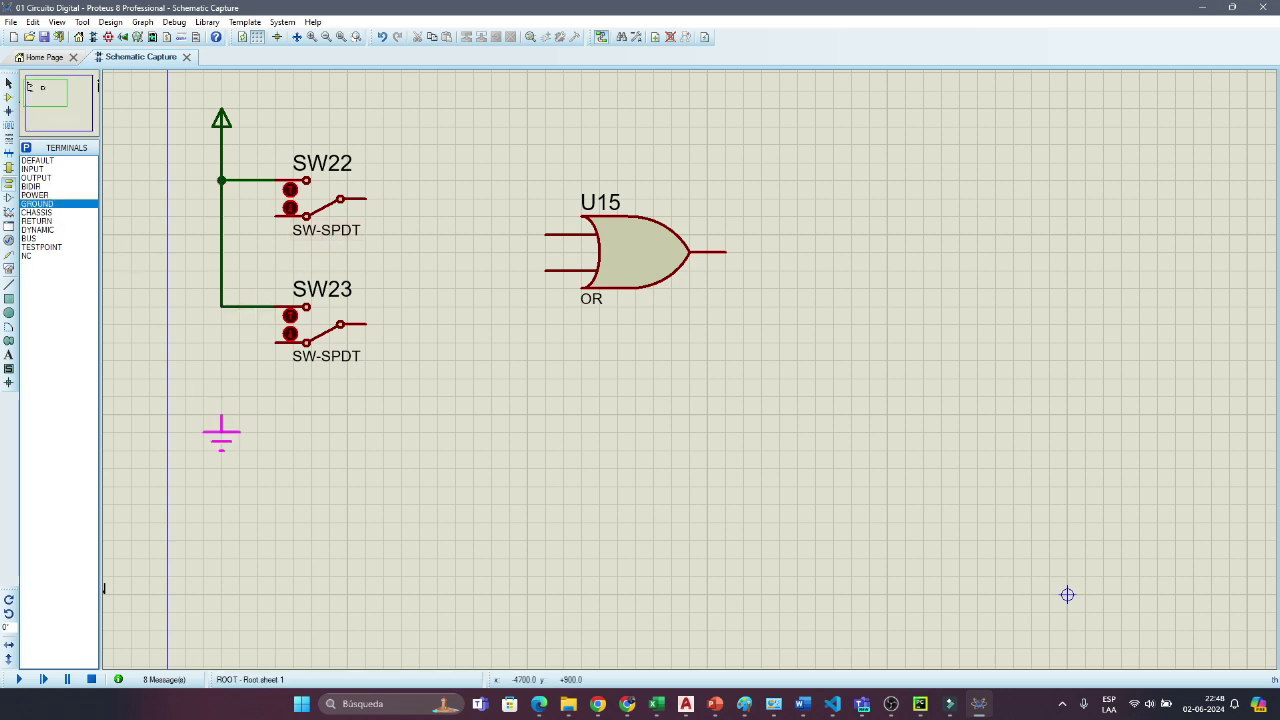
pyautogui.click(240, 431)
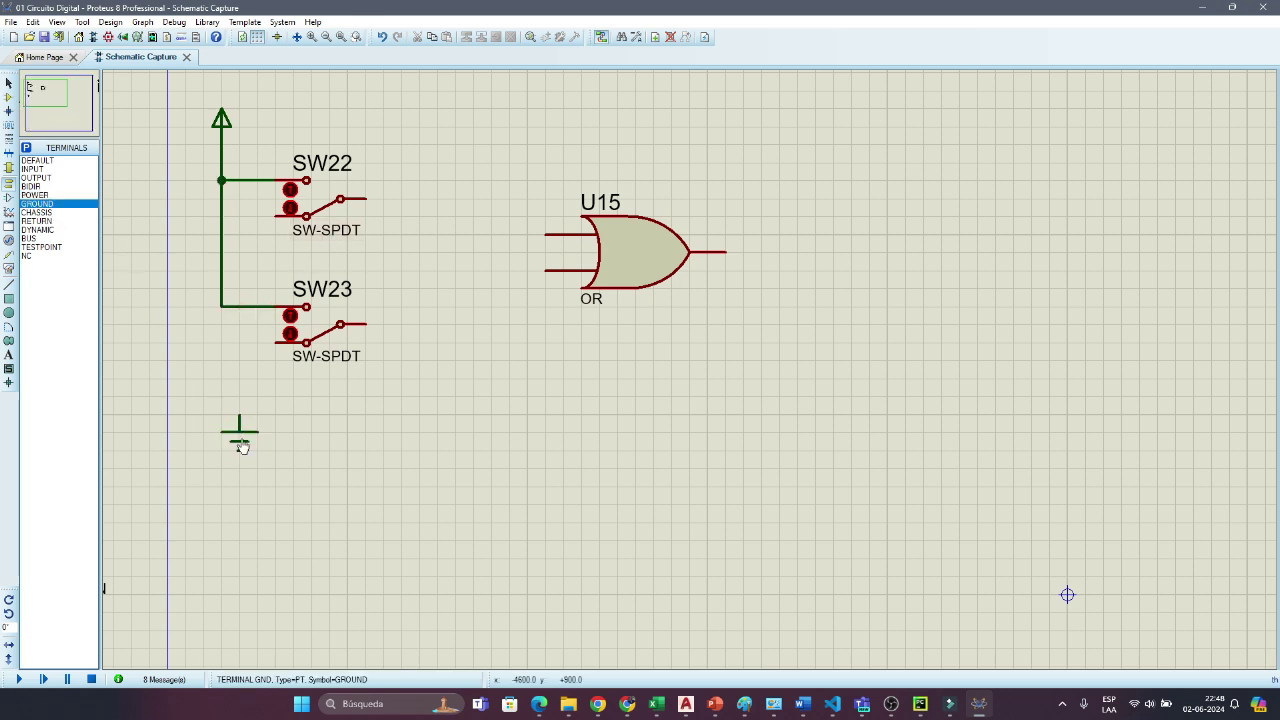
pyautogui.click(278, 214)
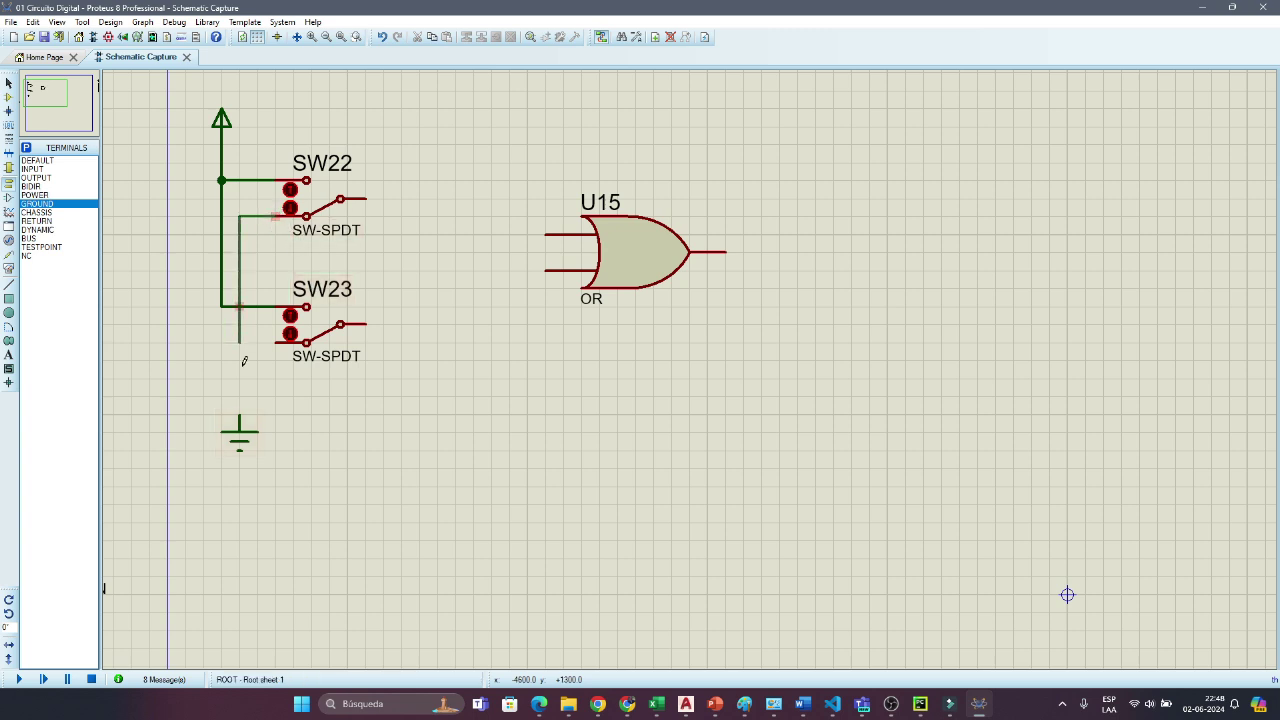
pyautogui.click(240, 418)
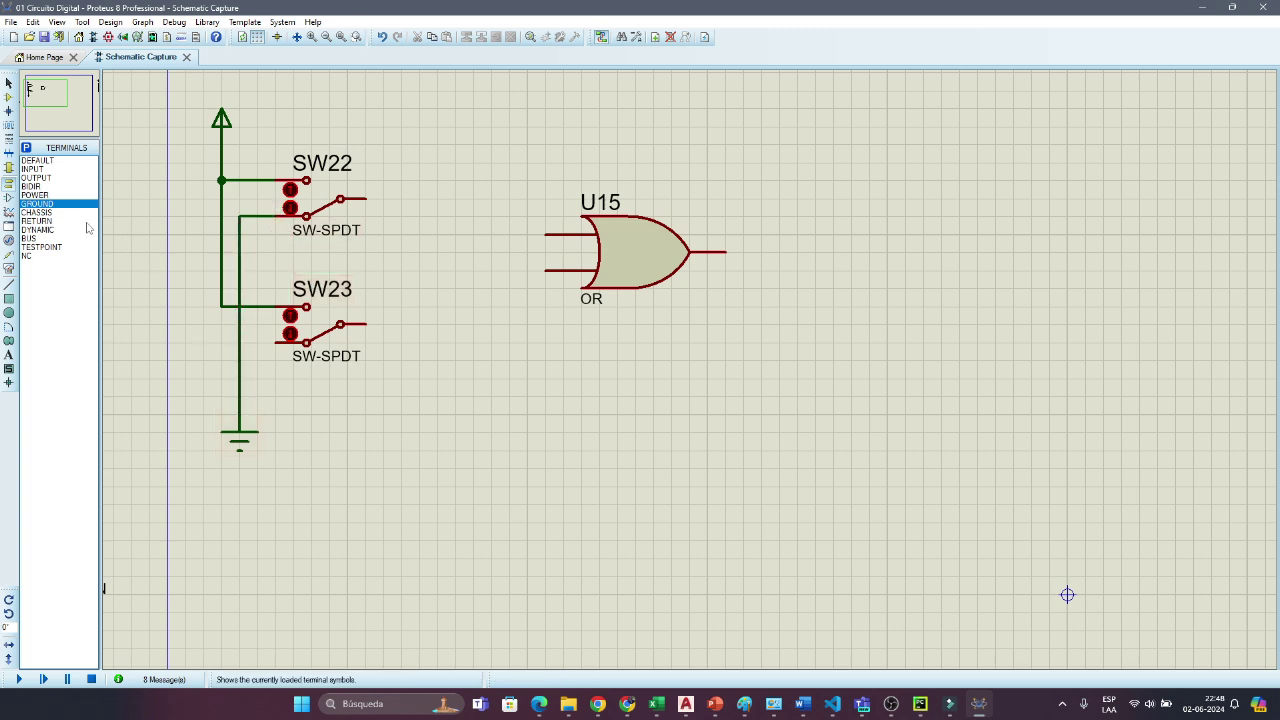
# Step: Wire the common contact of SW22 to the OR gate's upper input and that of SW23 to the lower input
pyautogui.click(367, 198)
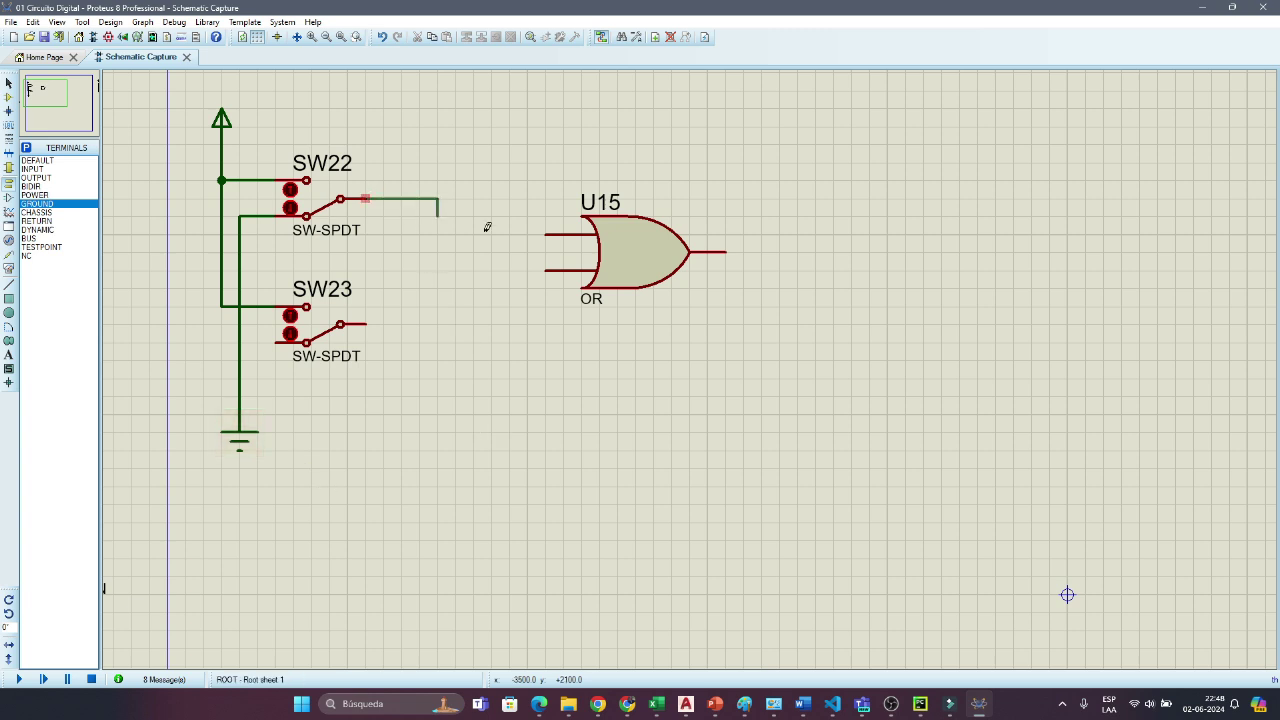
pyautogui.click(546, 228)
pyautogui.click(546, 268)
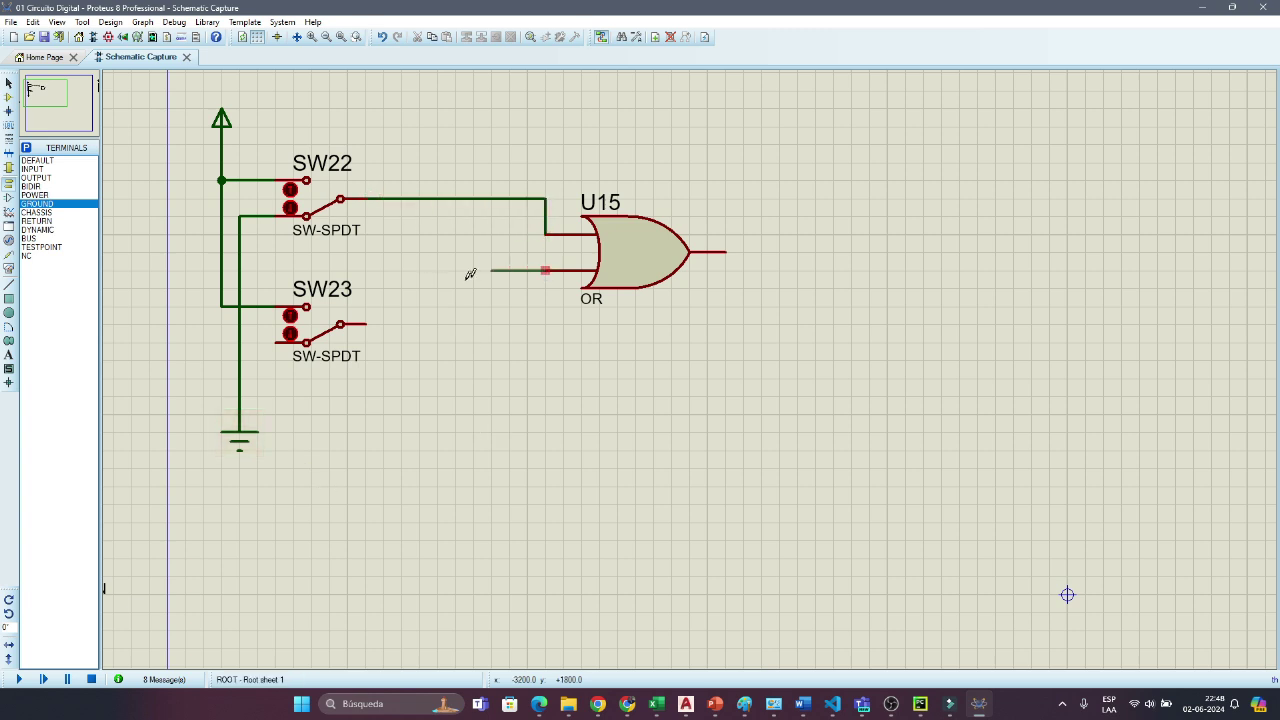
pyautogui.click(370, 323)
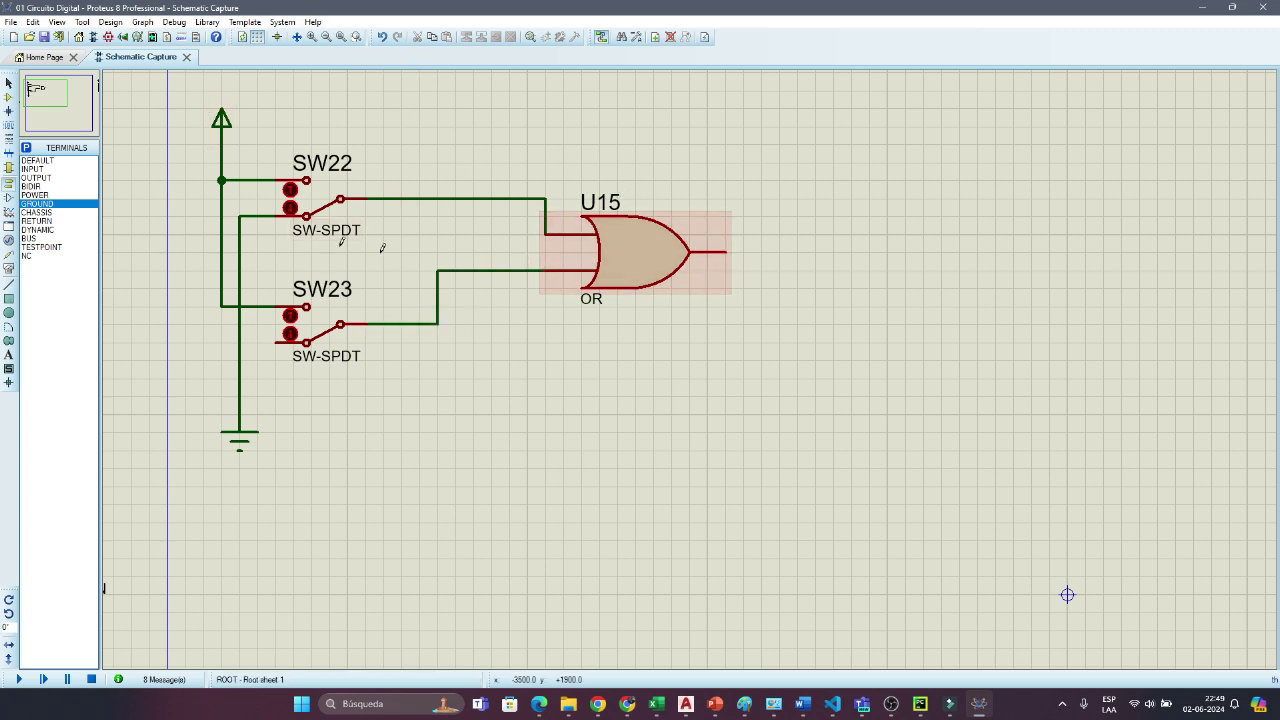
# Step: Place a LED-GREEN below and beyond the OR gate's output and wire its upper pin to that output
pyautogui.click(8, 97)
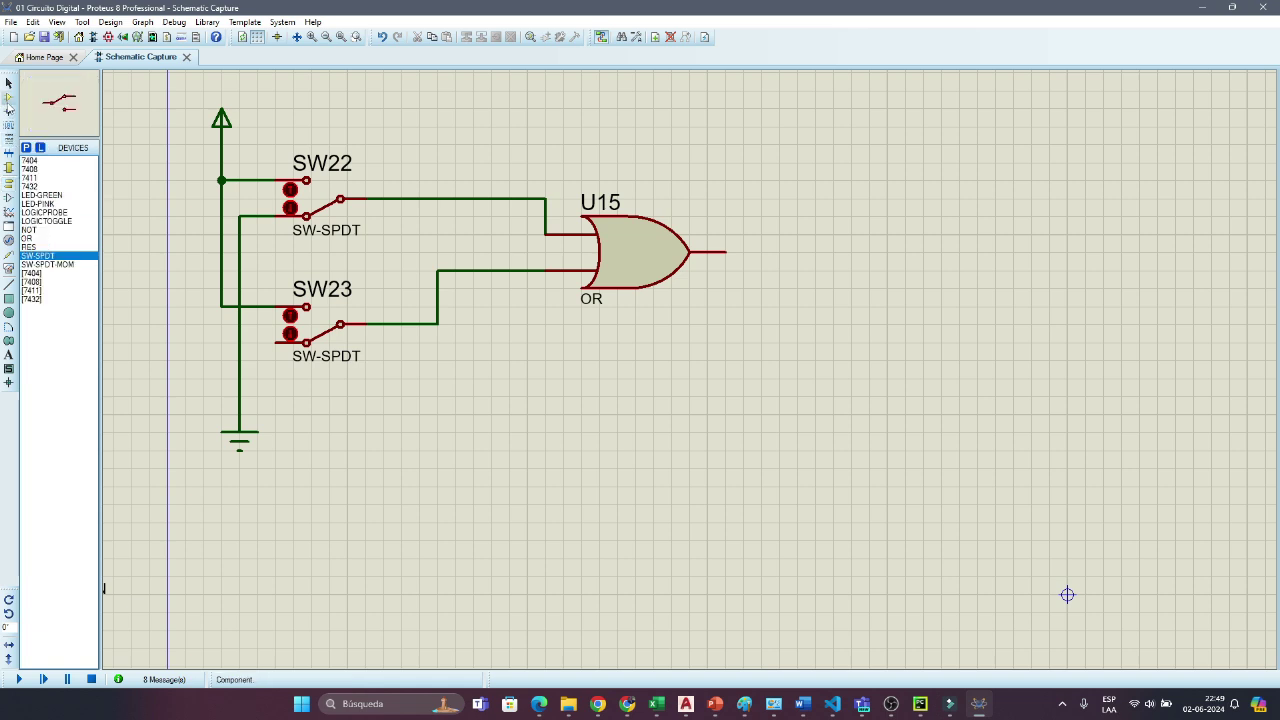
pyautogui.click(38, 196)
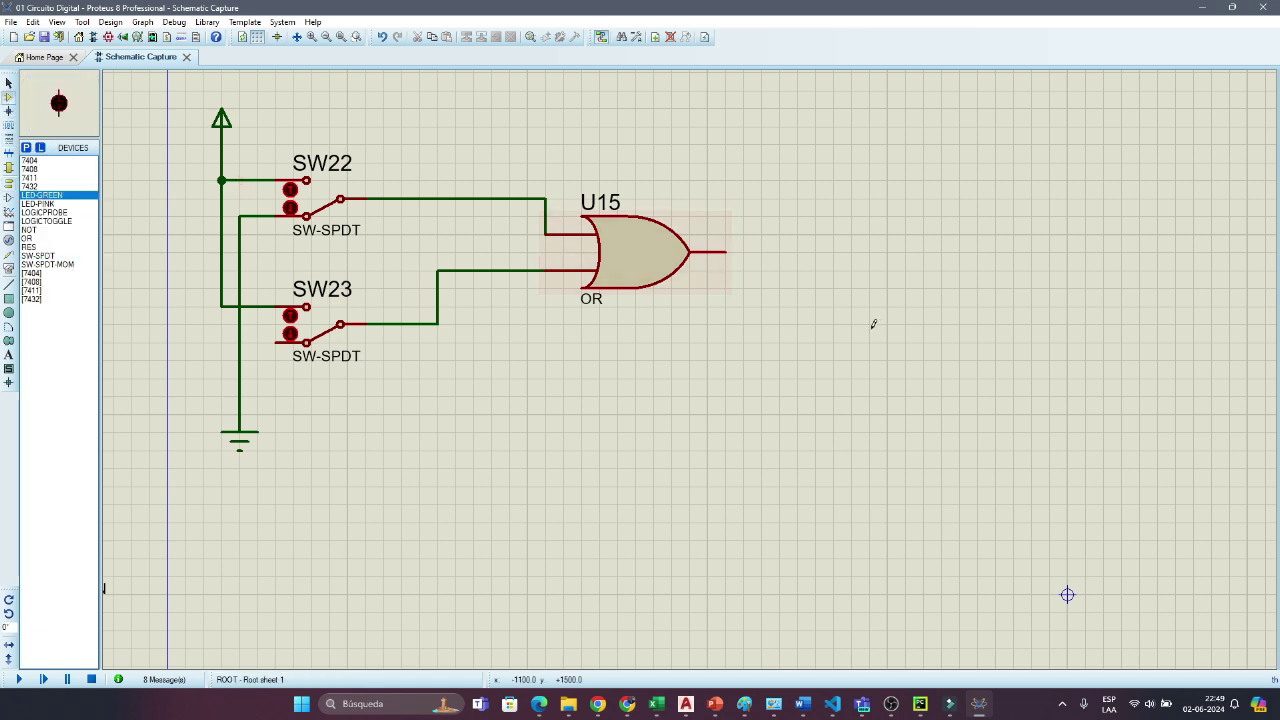
pyautogui.doubleClick(776, 302)
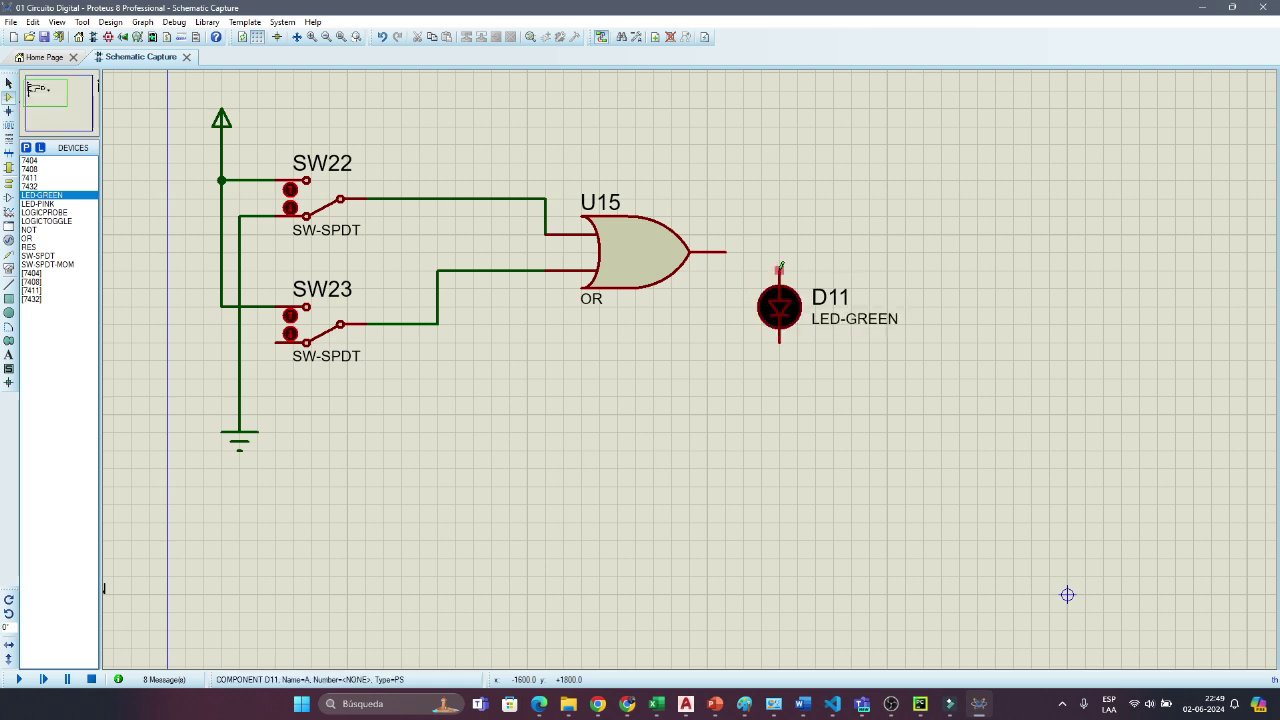
pyautogui.click(780, 268)
pyautogui.click(726, 252)
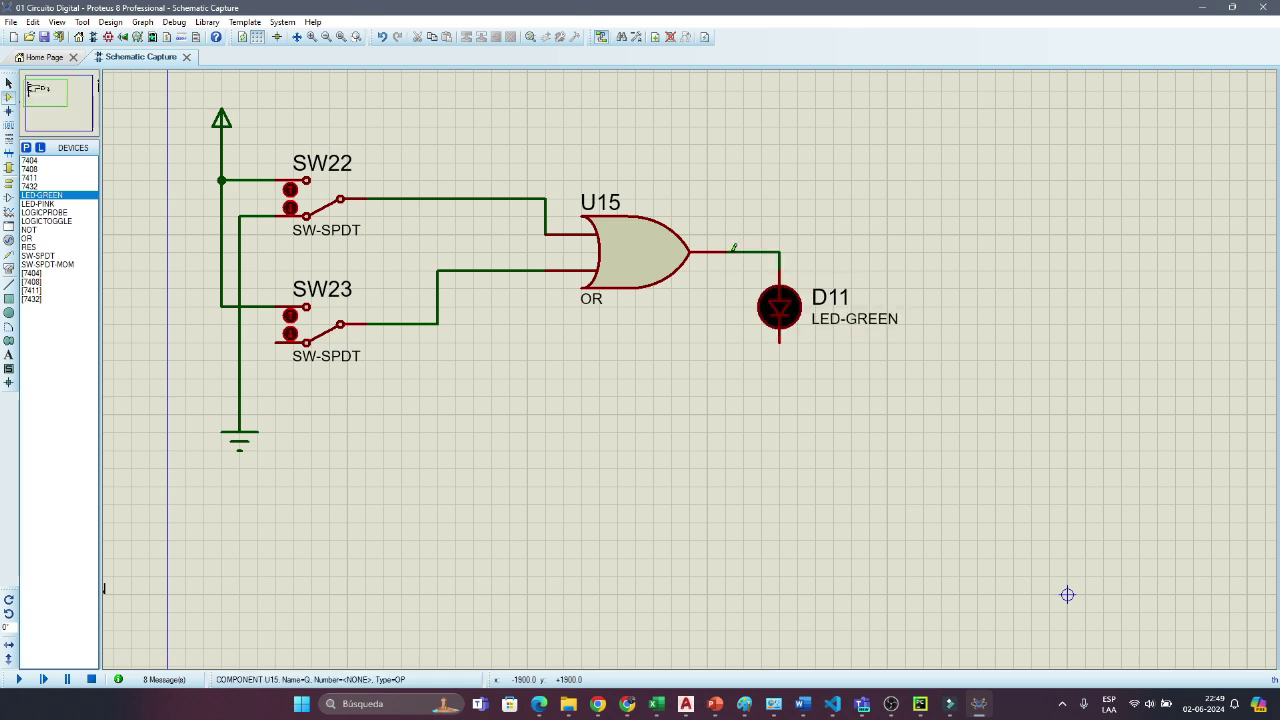
# Step: Place a RES resistor below the green LED and rotate it clockwise so it stands vertically
pyautogui.click(31, 247)
pyautogui.click(780, 406)
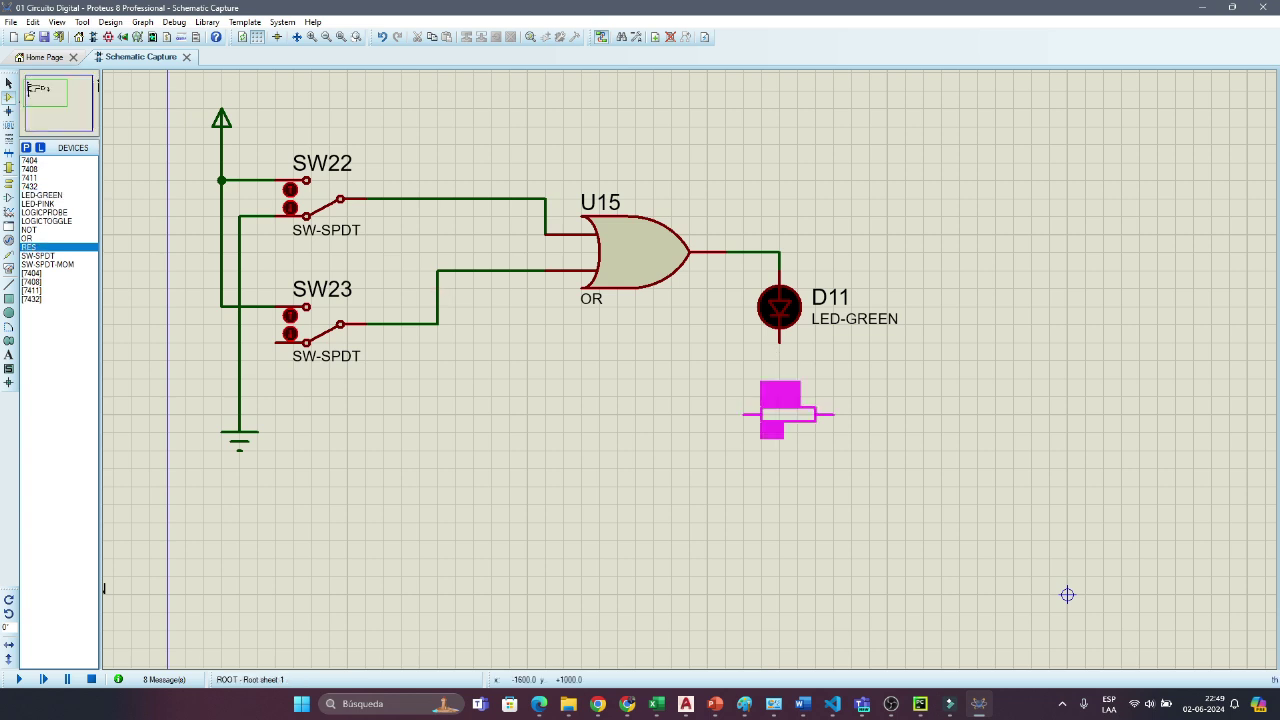
pyautogui.click(790, 414)
pyautogui.rightClick(798, 420)
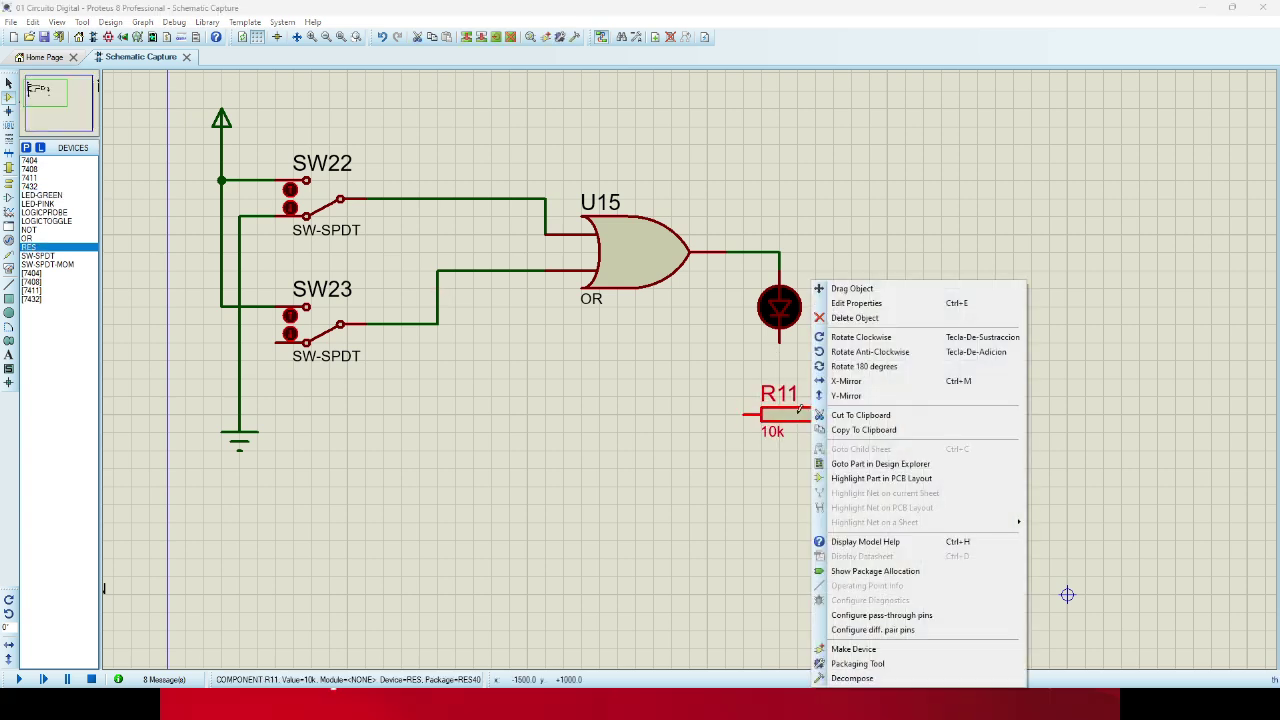
pyautogui.click(838, 340)
# Step: Wire the green LED's lower pin to the upper end of resistor R11
pyautogui.doubleClick(782, 400)
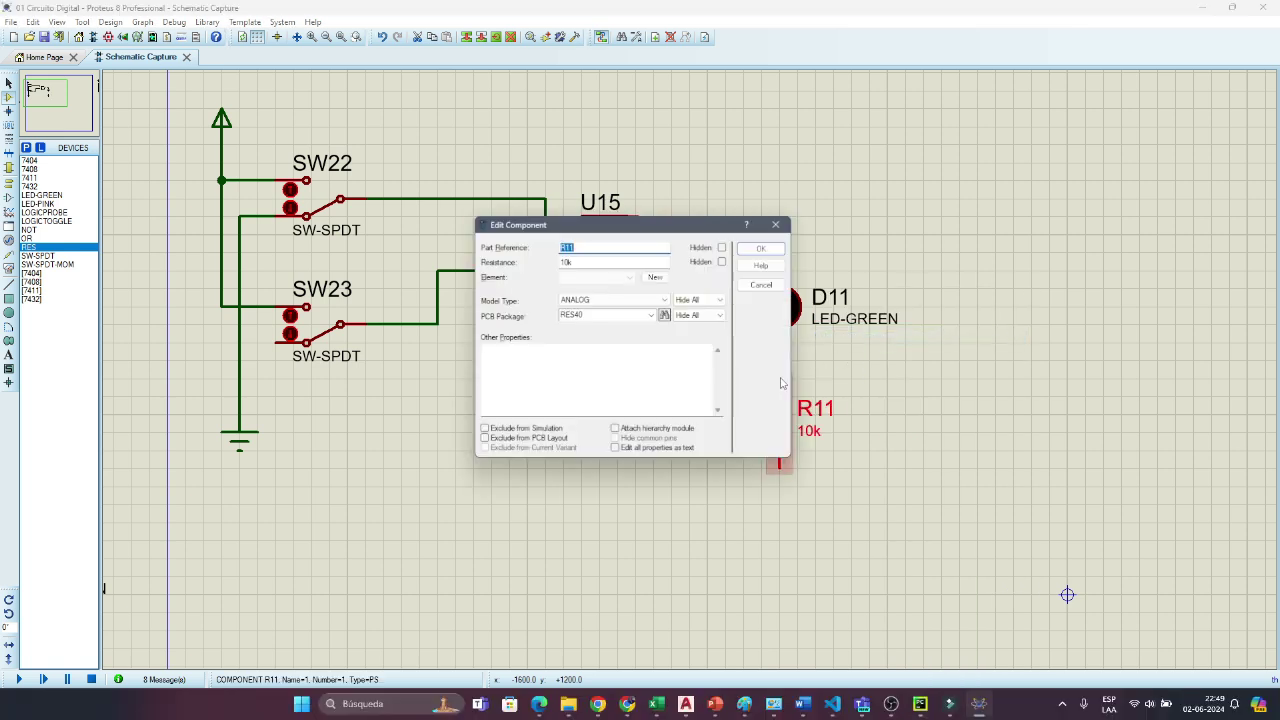
pyautogui.click(784, 221)
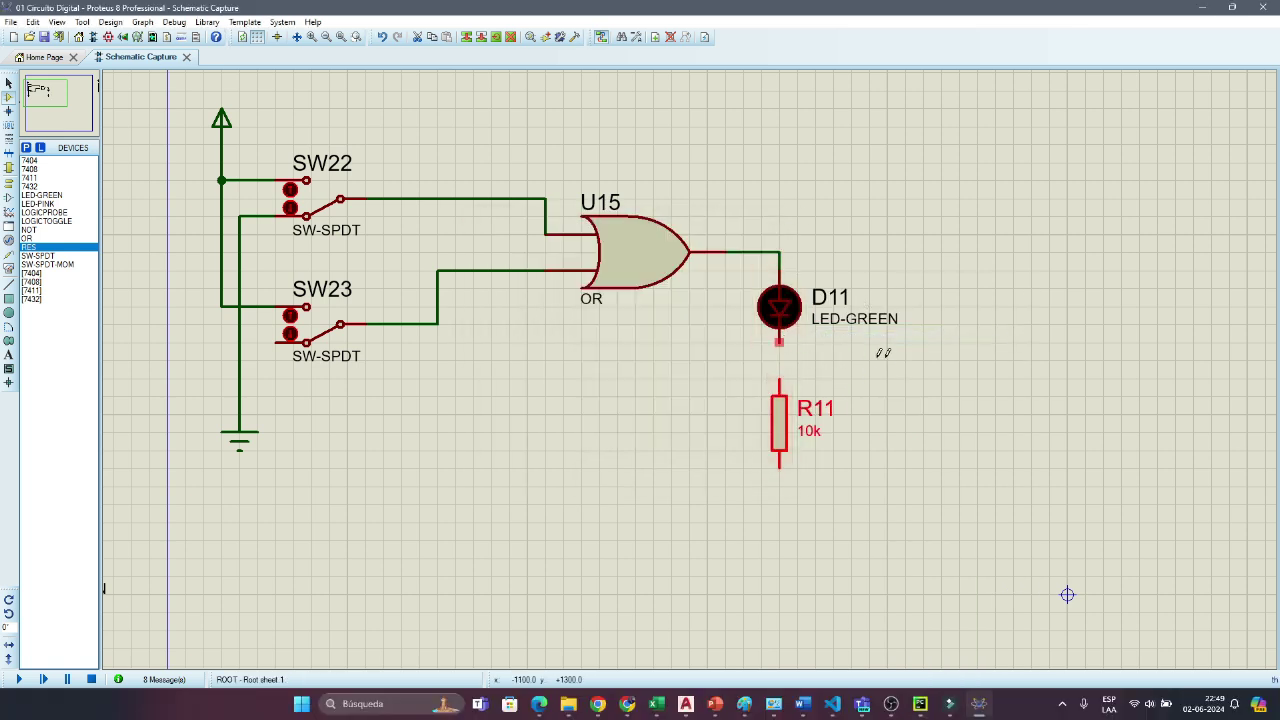
pyautogui.click(781, 339)
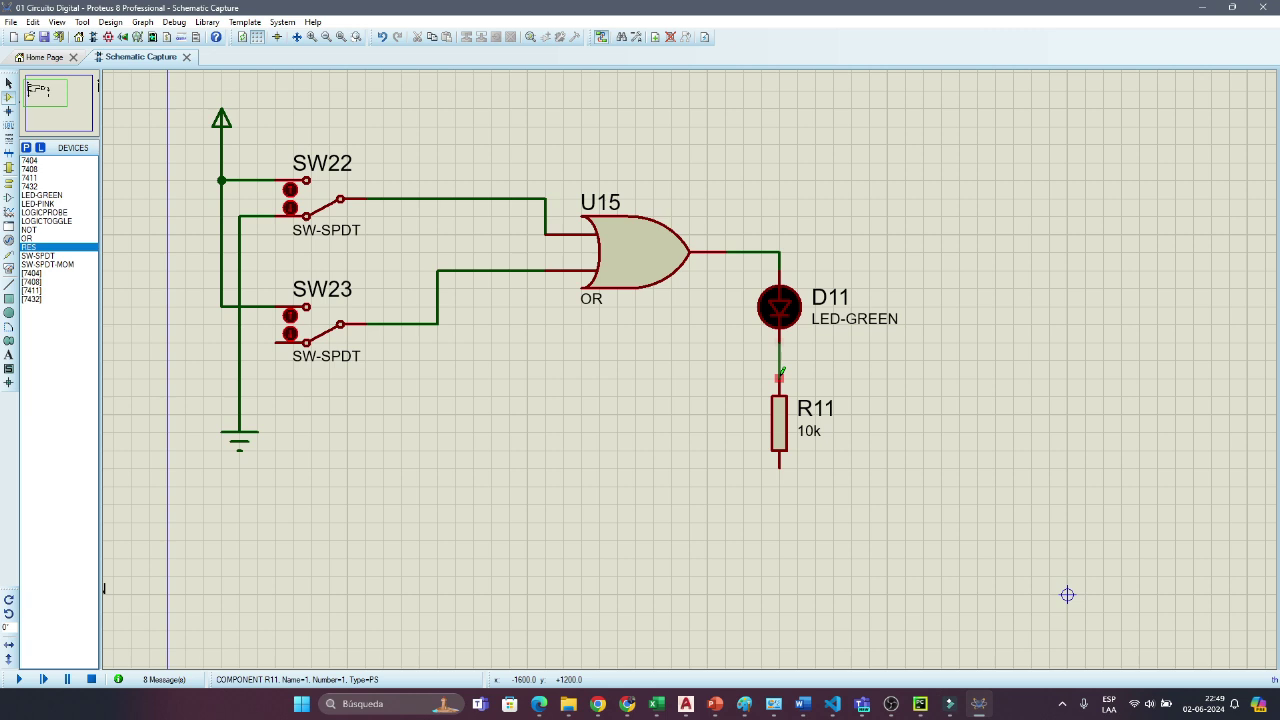
pyautogui.click(779, 381)
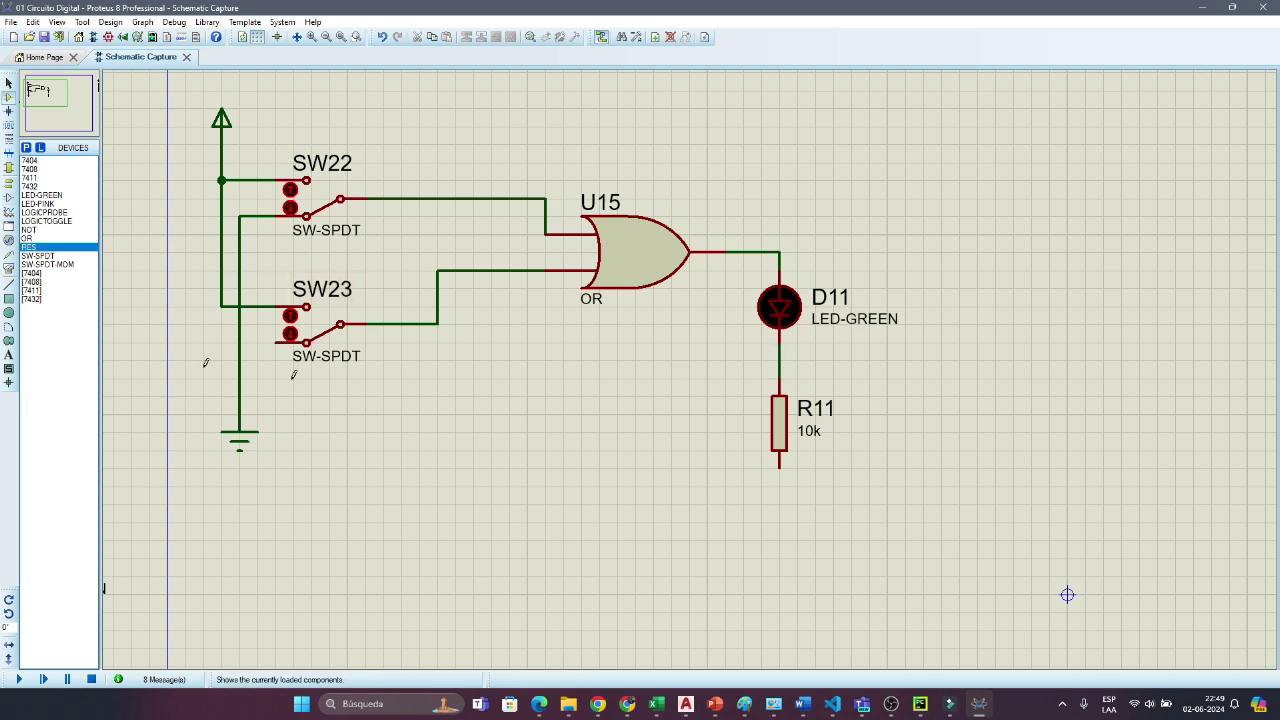
# Step: Move the GROUND terminal further down and wire the lower end of R11 to its vertical ground wire
pyautogui.moveTo(210, 398); pyautogui.dragTo(330, 486)
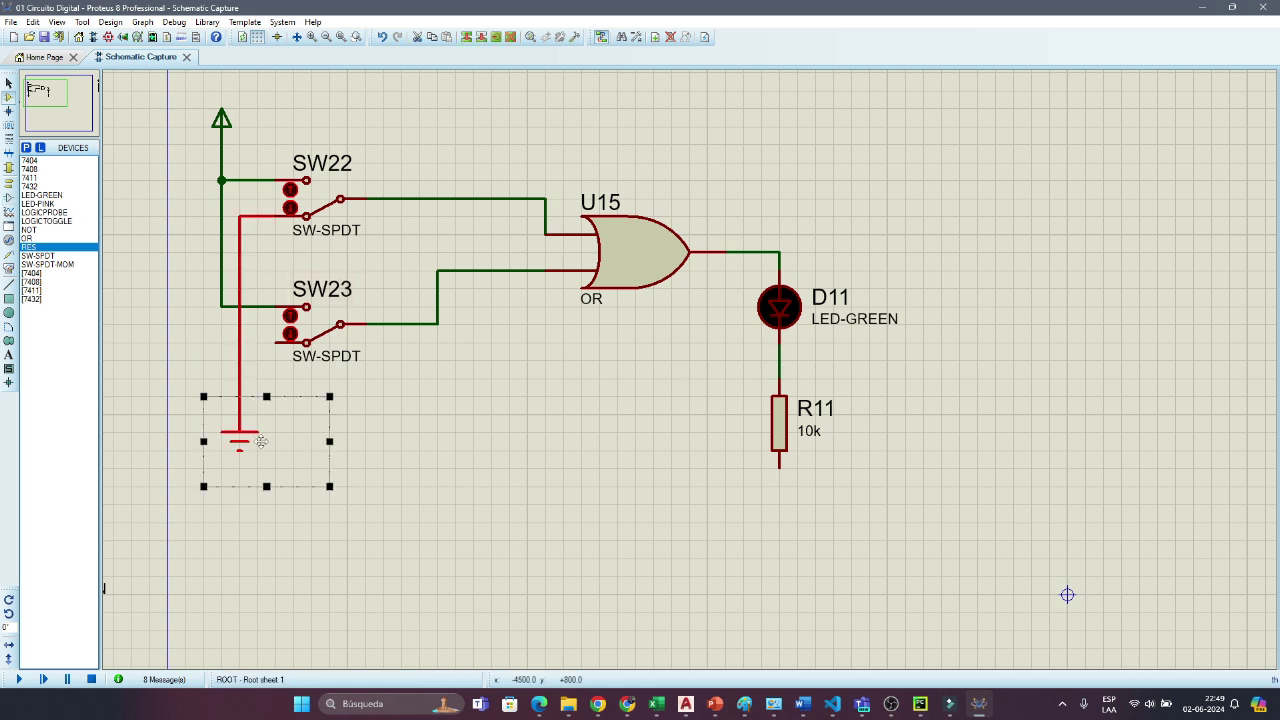
pyautogui.moveTo(262, 443); pyautogui.dragTo(250, 530)
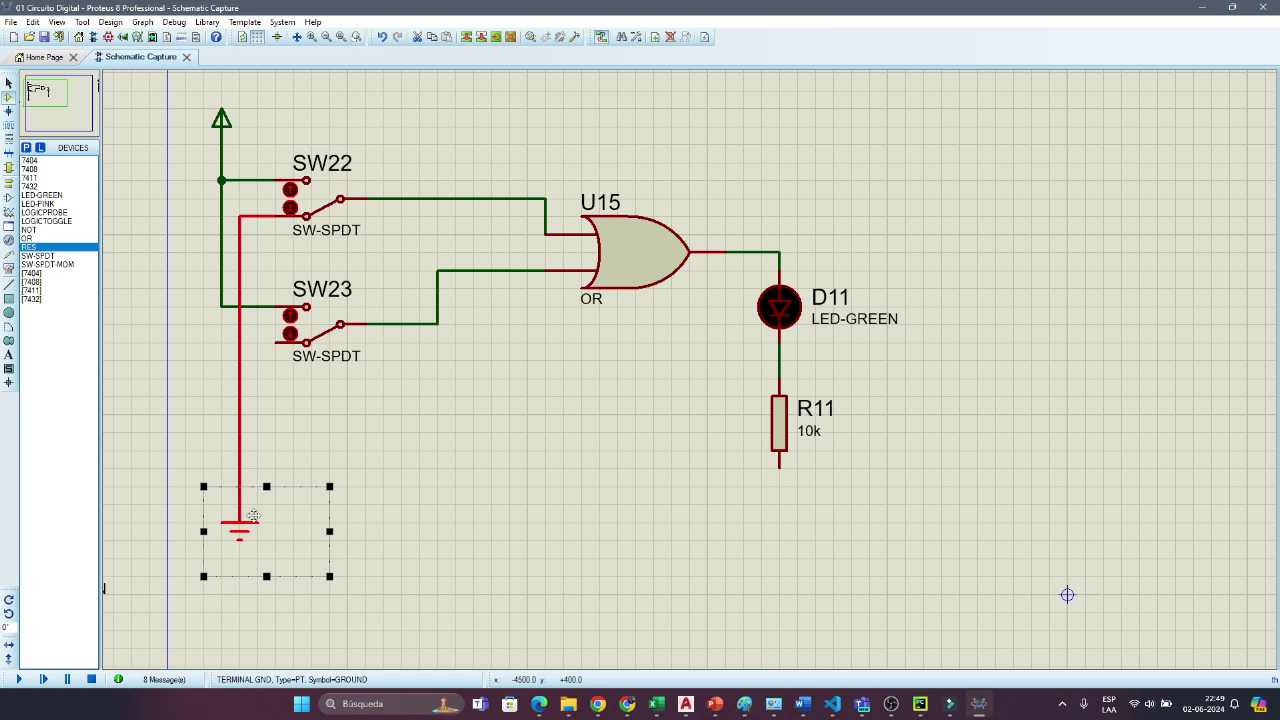
pyautogui.click(779, 467)
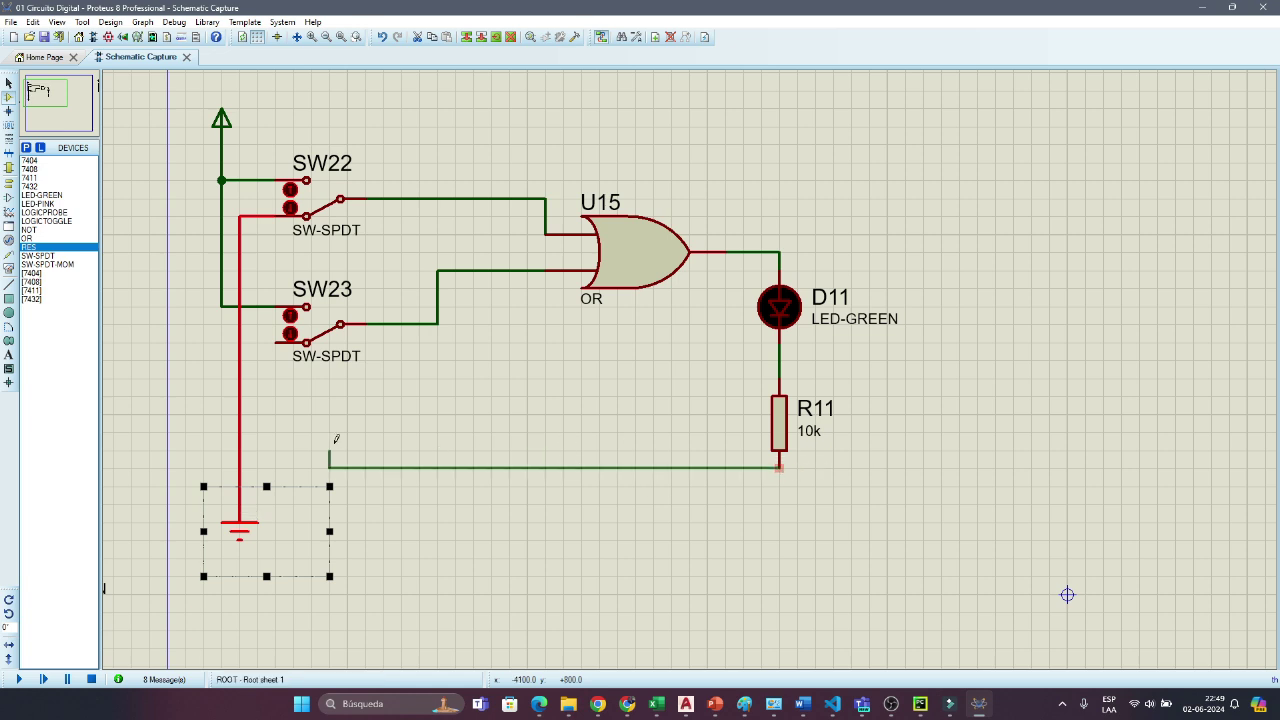
pyautogui.click(239, 467)
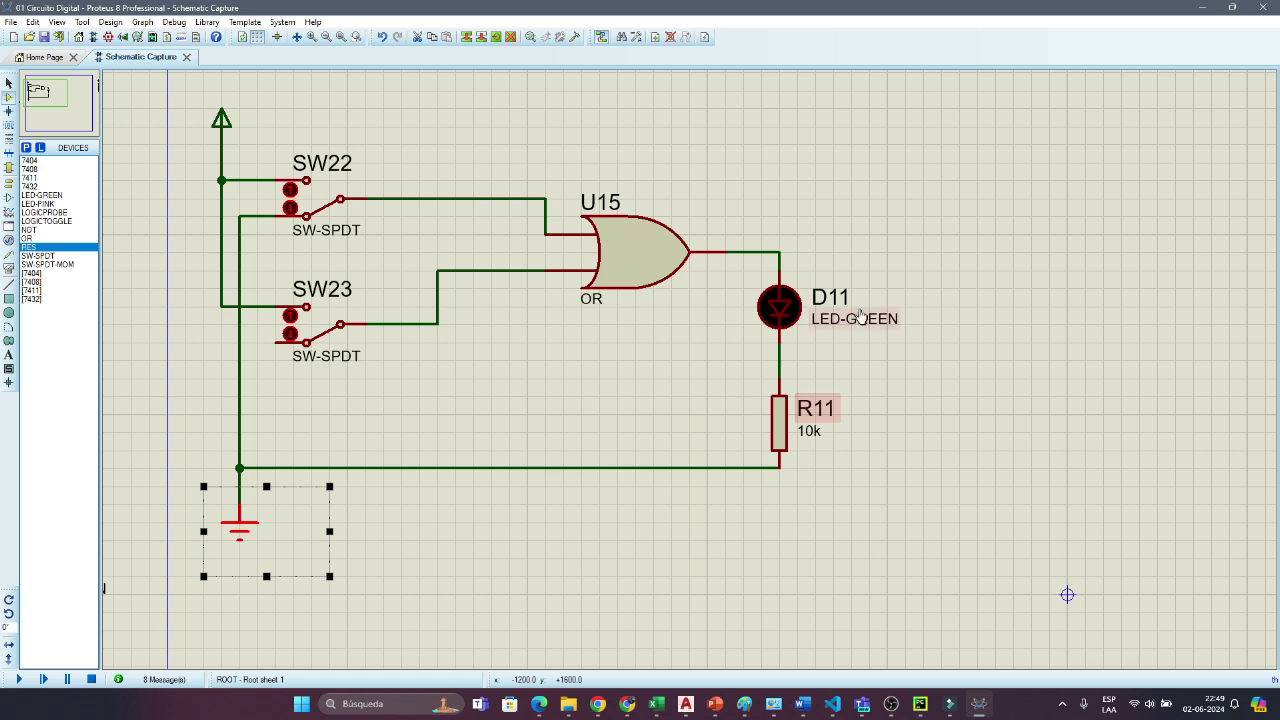
# Step: Set the resistance of R11 to 220
pyautogui.doubleClick(780, 435)
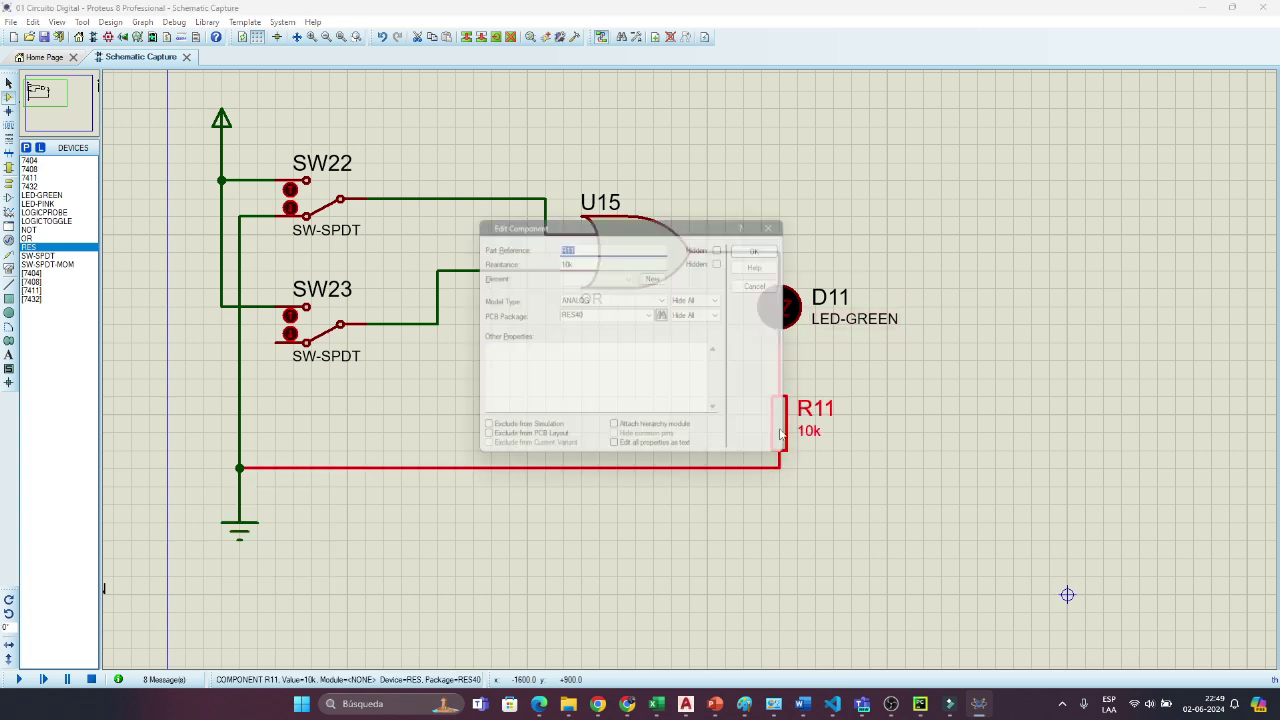
pyautogui.click(590, 260)
pyautogui.moveTo(590, 260); pyautogui.dragTo(540, 268)
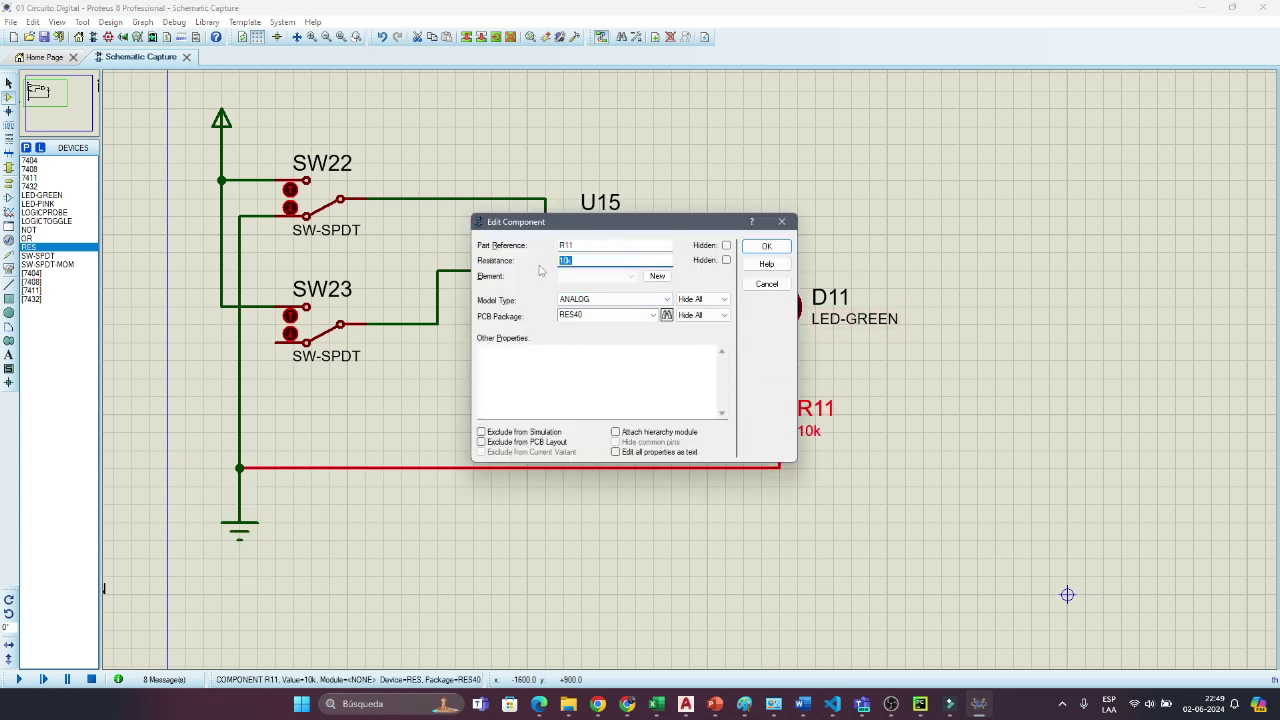
pyautogui.write('220')
pyautogui.click(766, 246)
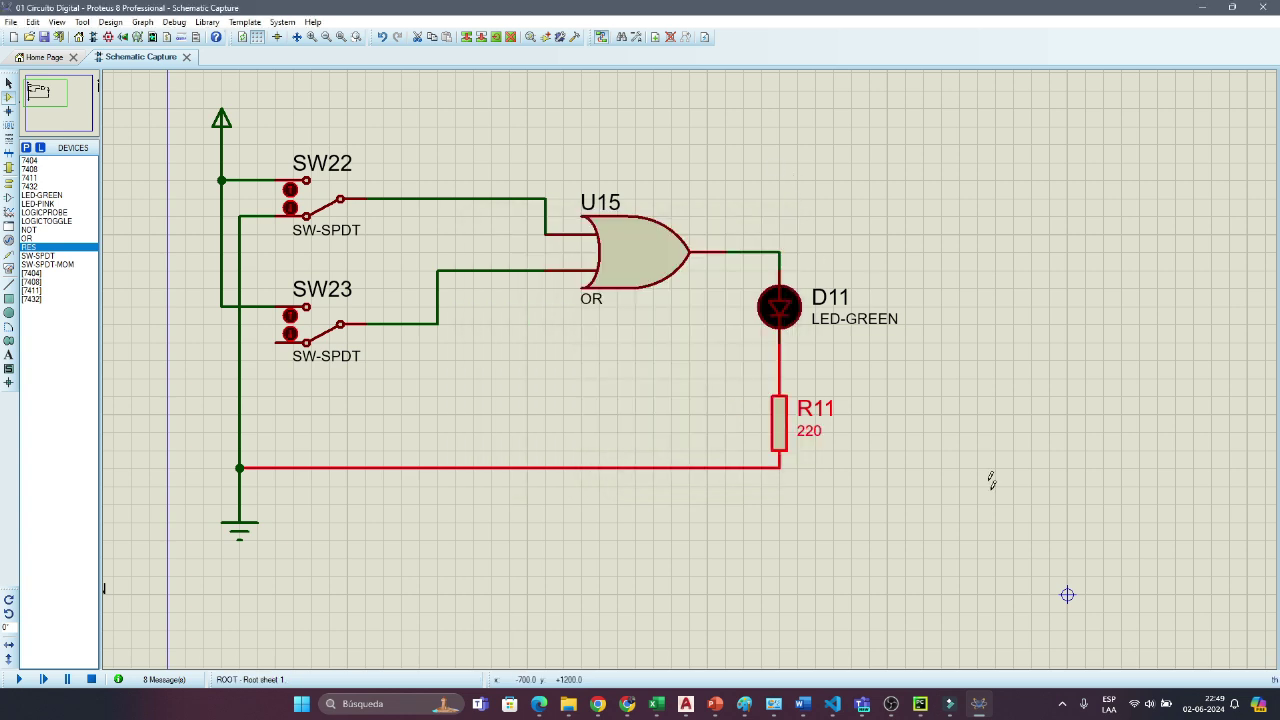
pyautogui.click(997, 515)
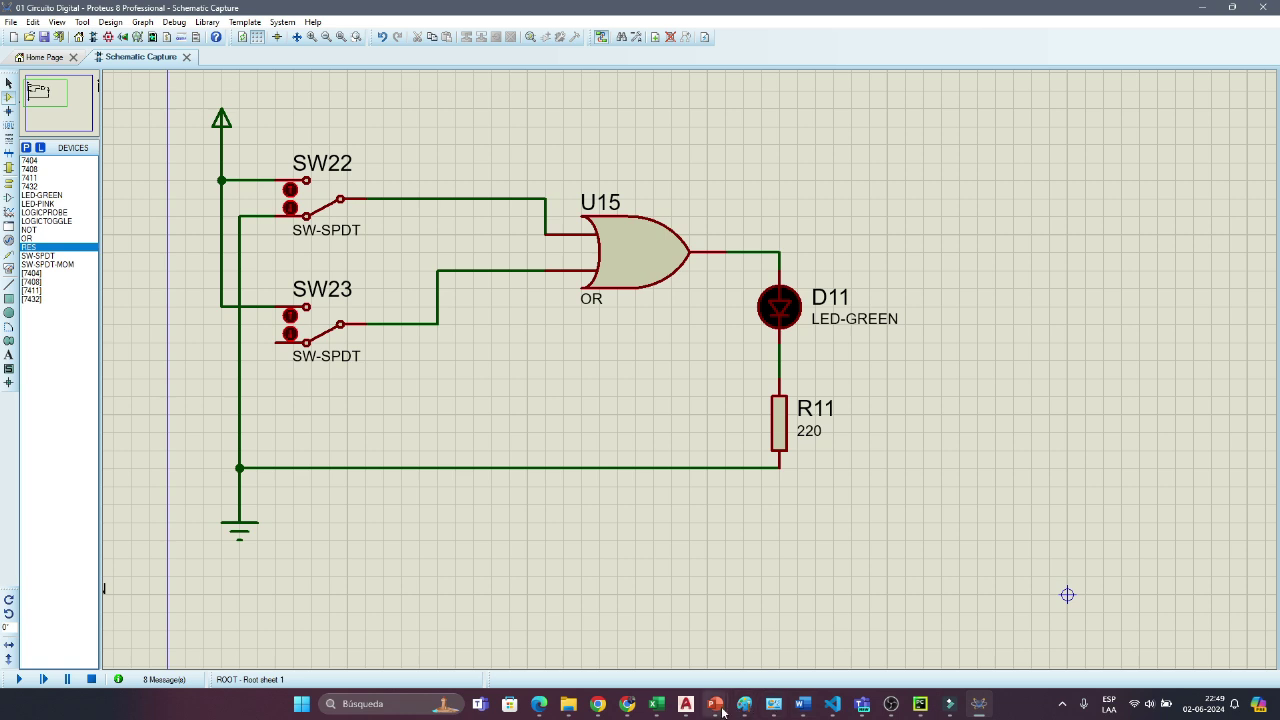
# Step: Switch to the running PowerPoint slide show and take a full-screen capture of the OR gate slide with its truth table
pyautogui.moveTo(718, 706)
pyautogui.moveTo(1160, 652)
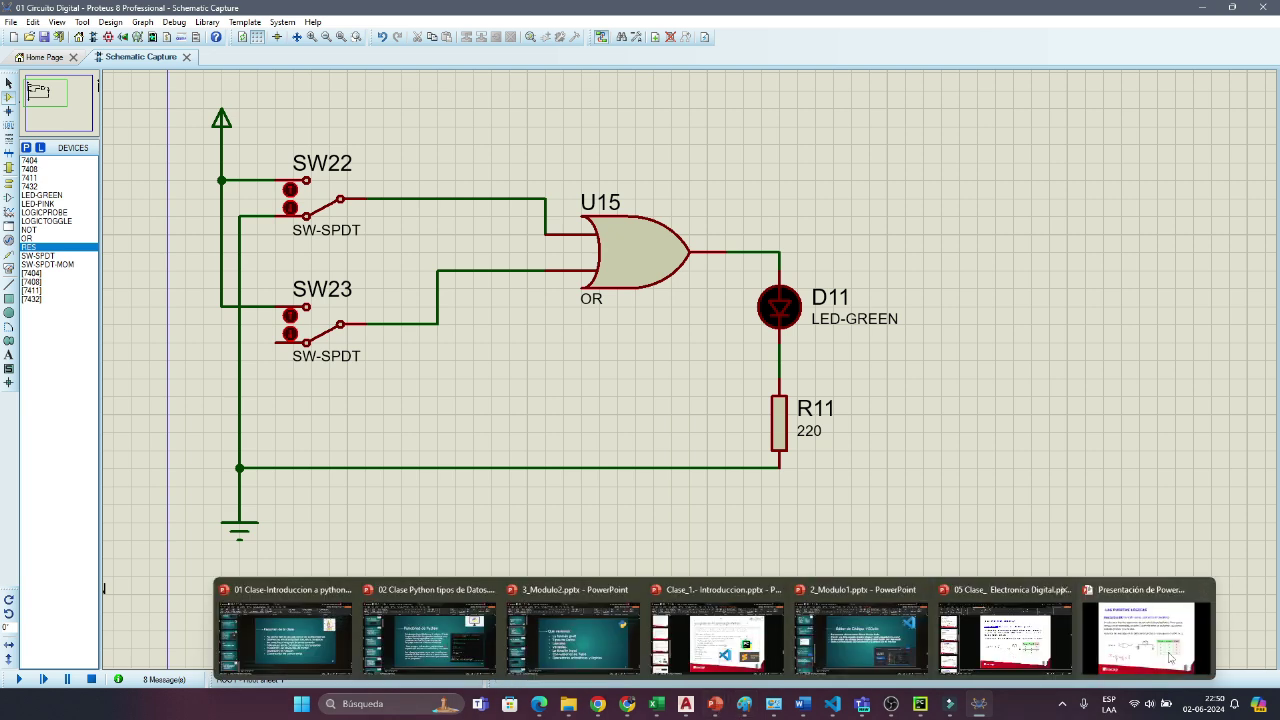
pyautogui.click(1143, 648)
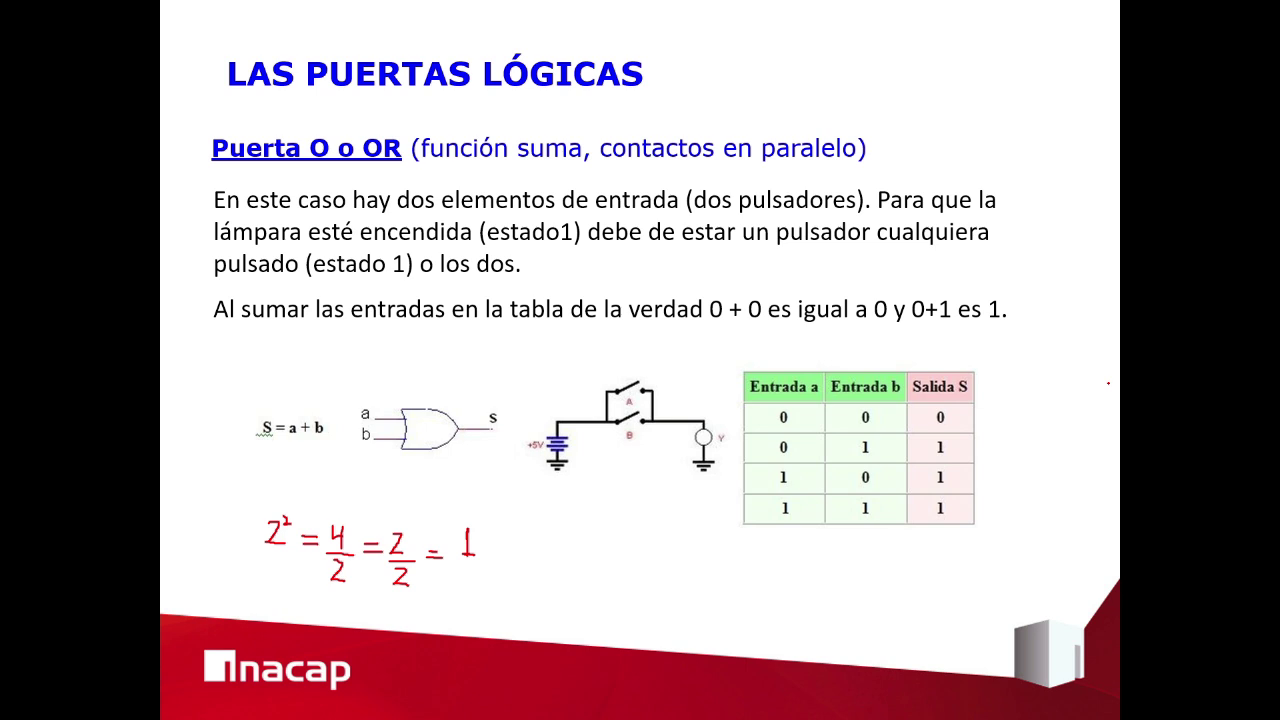
pyautogui.press('super+shift+s')
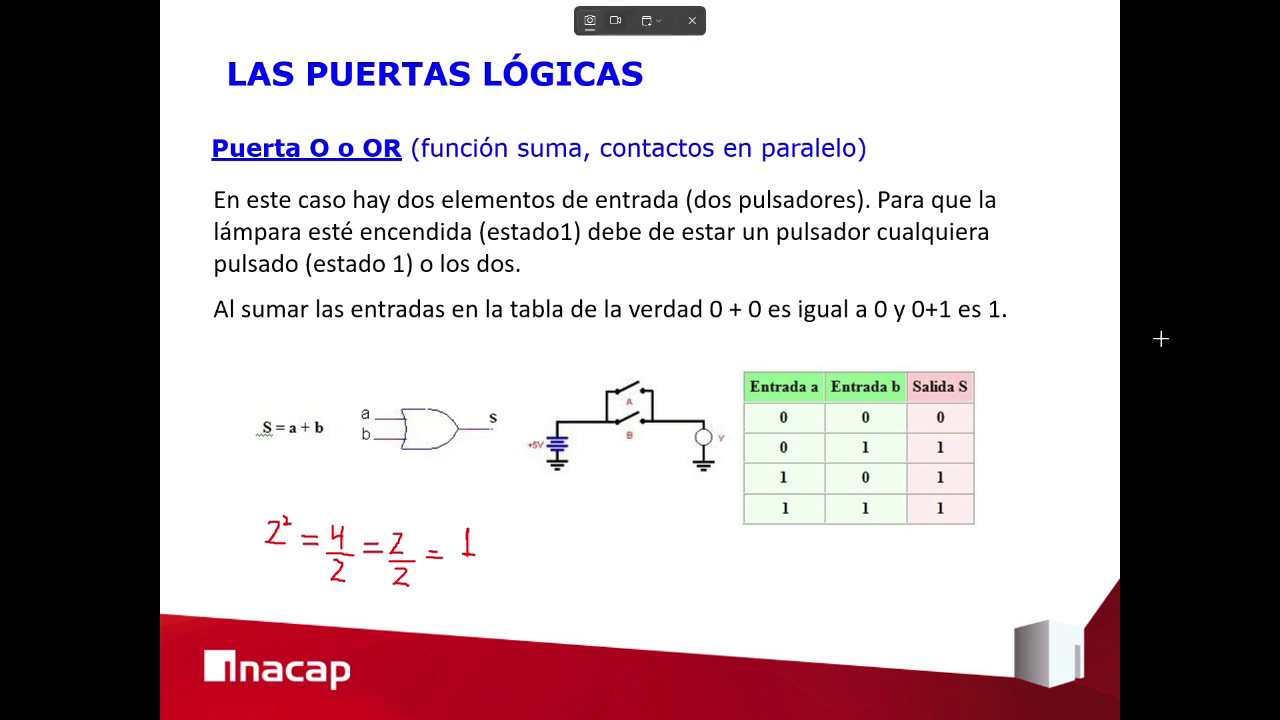
pyautogui.press('super')
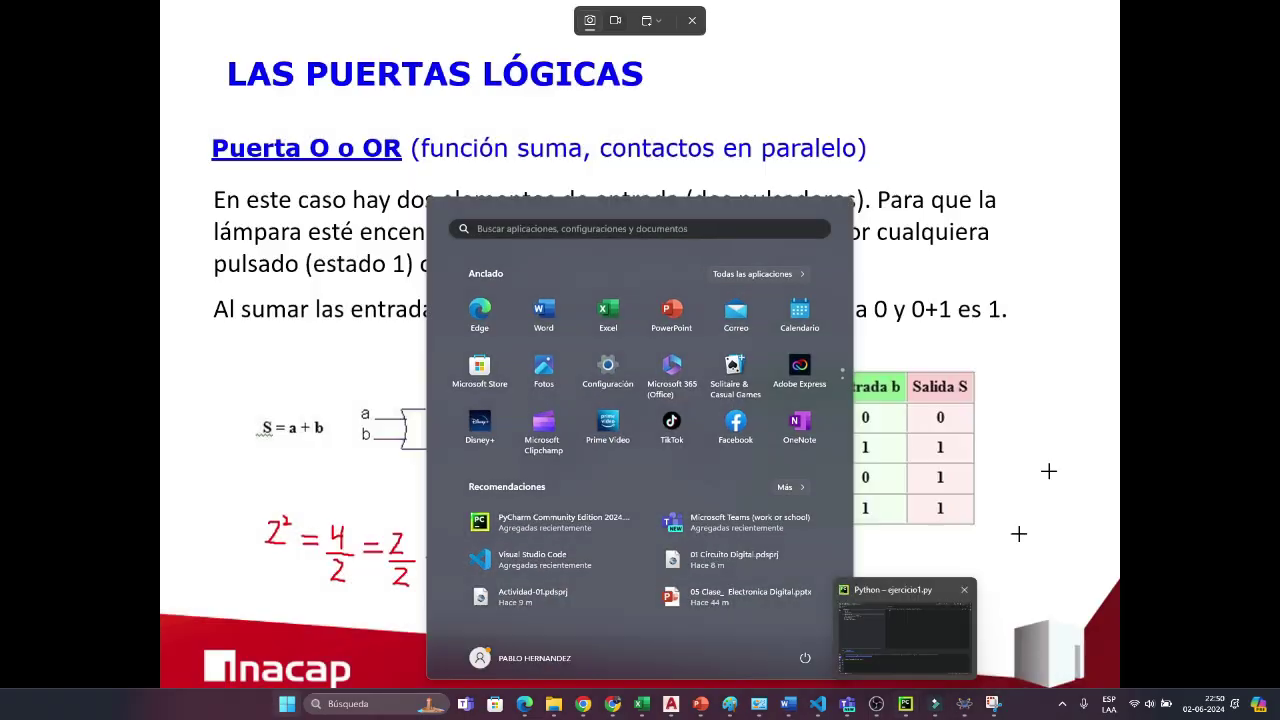
pyautogui.press('super+shift+s')
pyautogui.press('Escape')
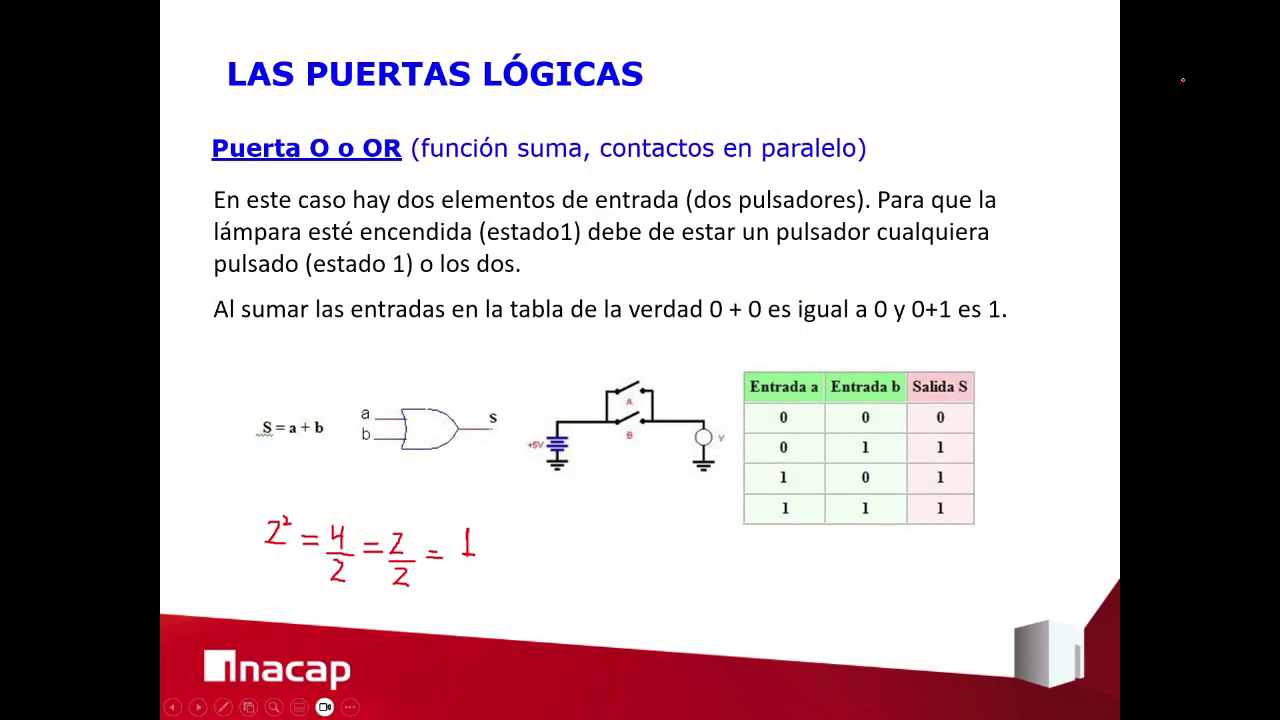
# Step: End the slide show without keeping the ink annotations and minimise the open windows down to the desktop
pyautogui.press('Escape')
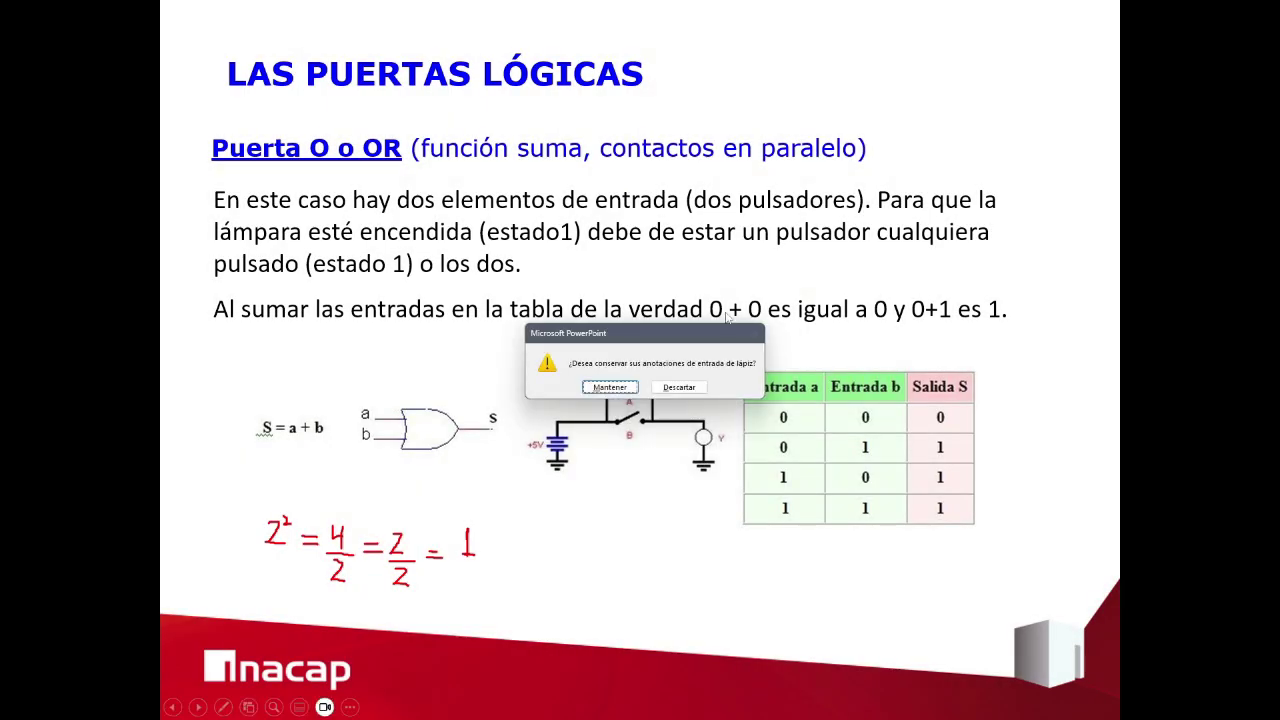
pyautogui.click(679, 387)
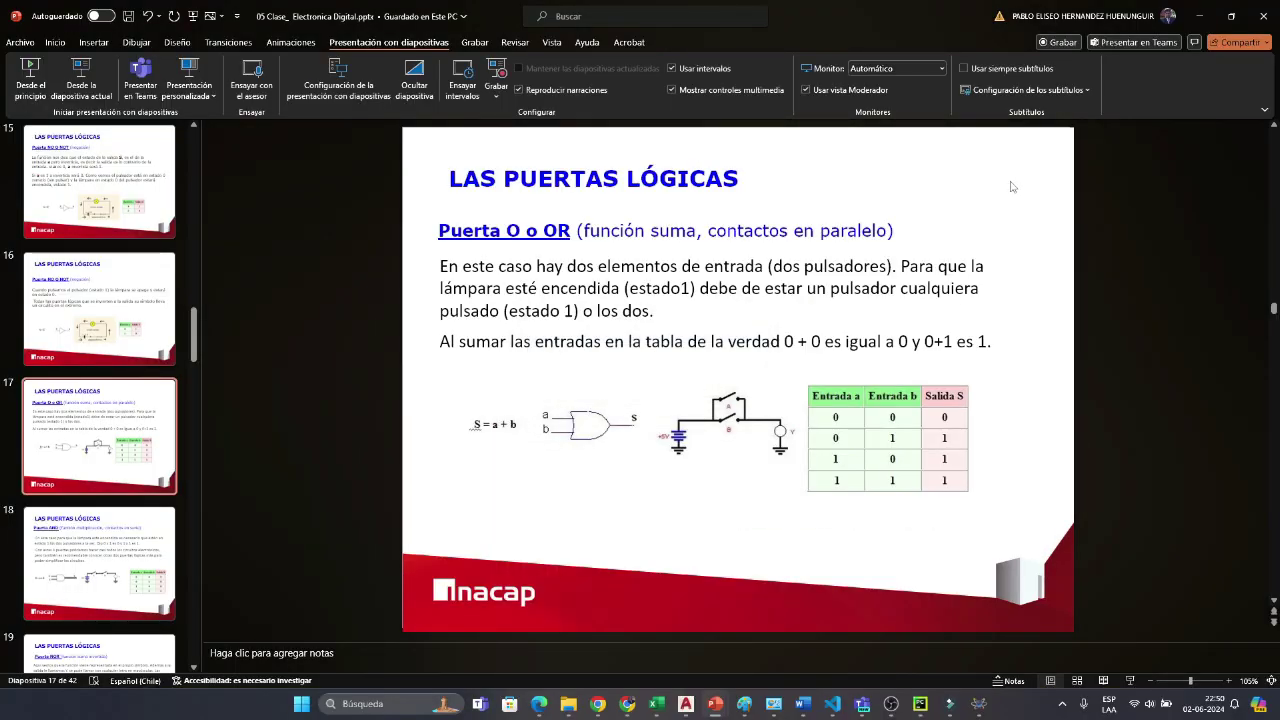
pyautogui.click(1196, 17)
pyautogui.click(1199, 10)
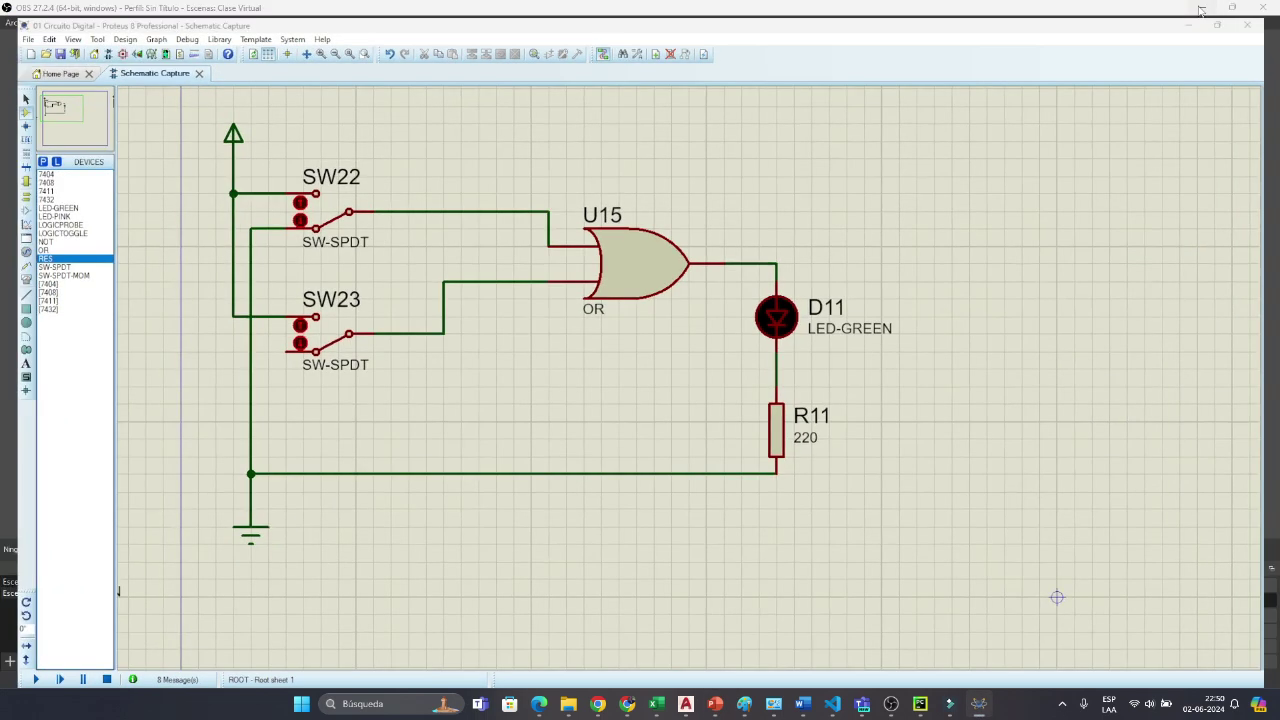
pyautogui.click(1210, 8)
pyautogui.click(1210, 8)
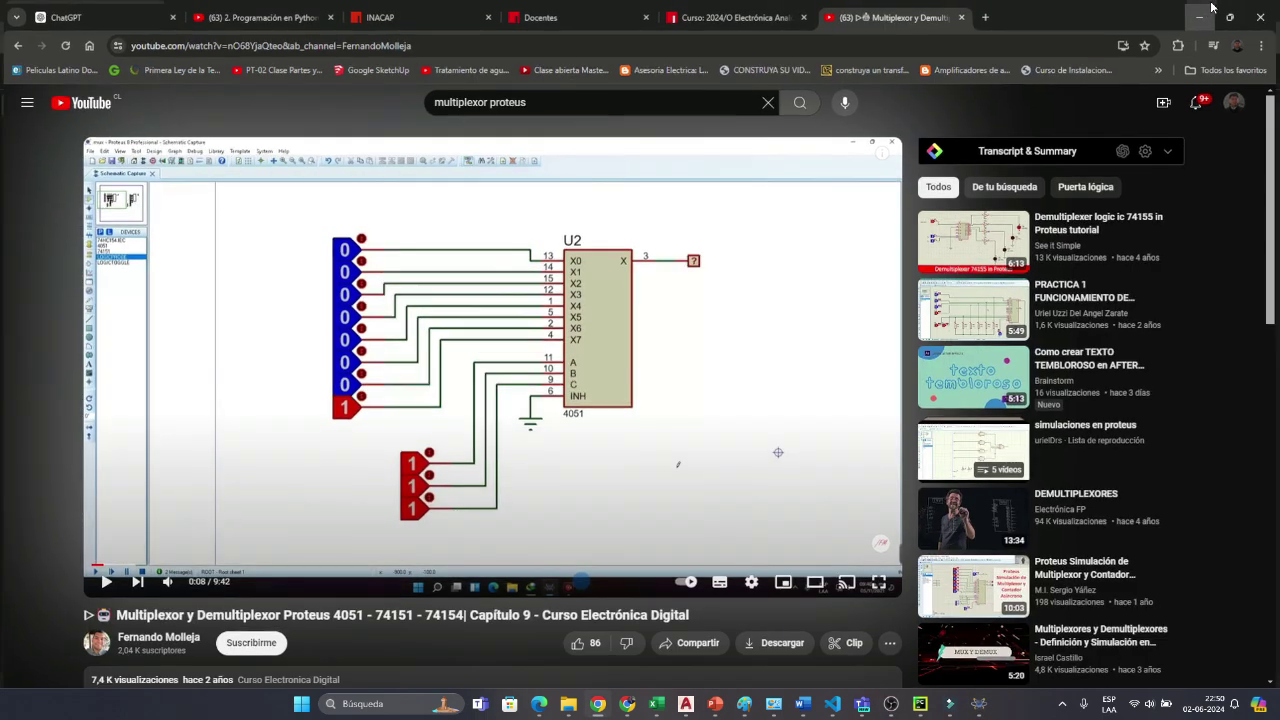
pyautogui.click(1210, 9)
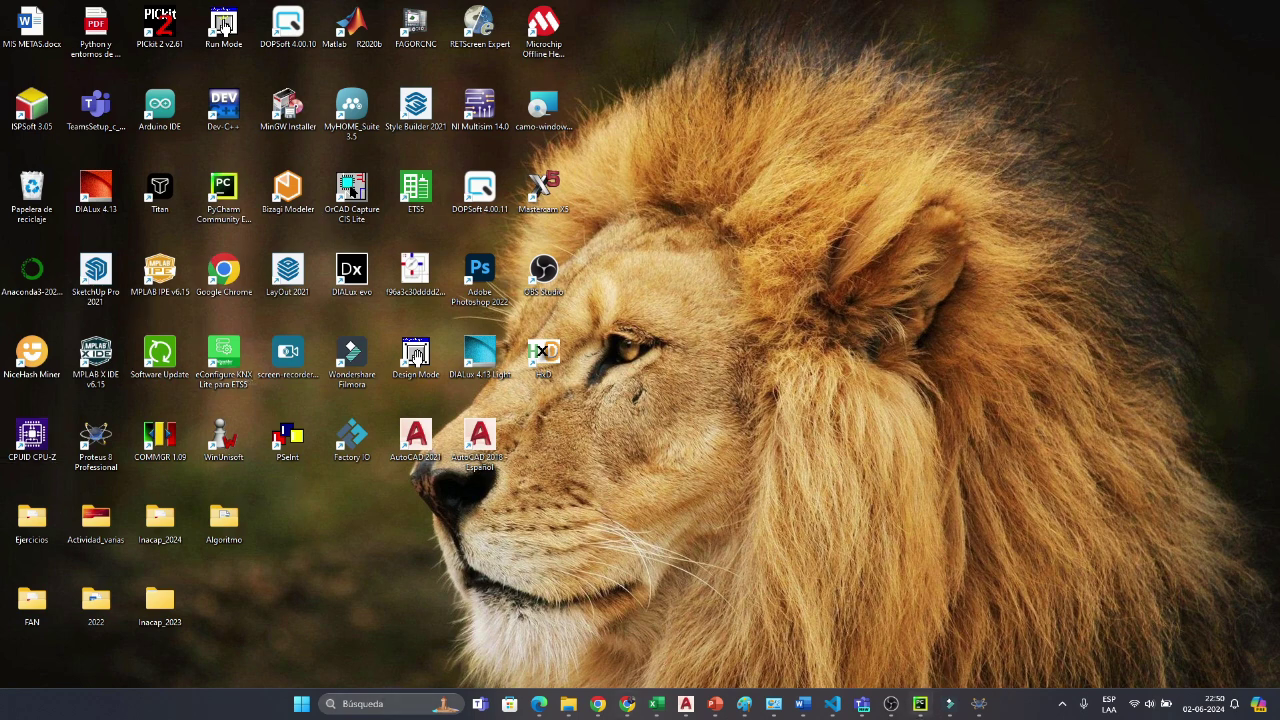
# Step: Switch to Paint and paste the captured OR gate slide onto the canvas
pyautogui.click(744, 704)
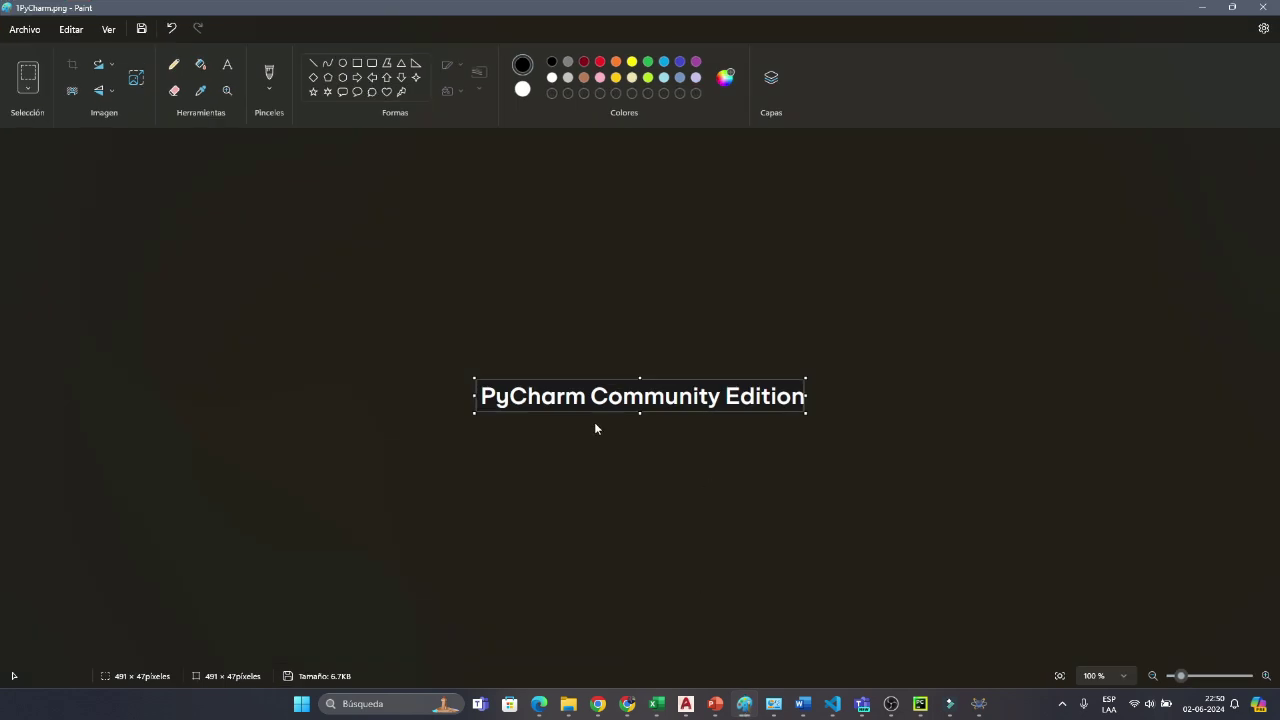
pyautogui.hotkey('ctrl', 'v')
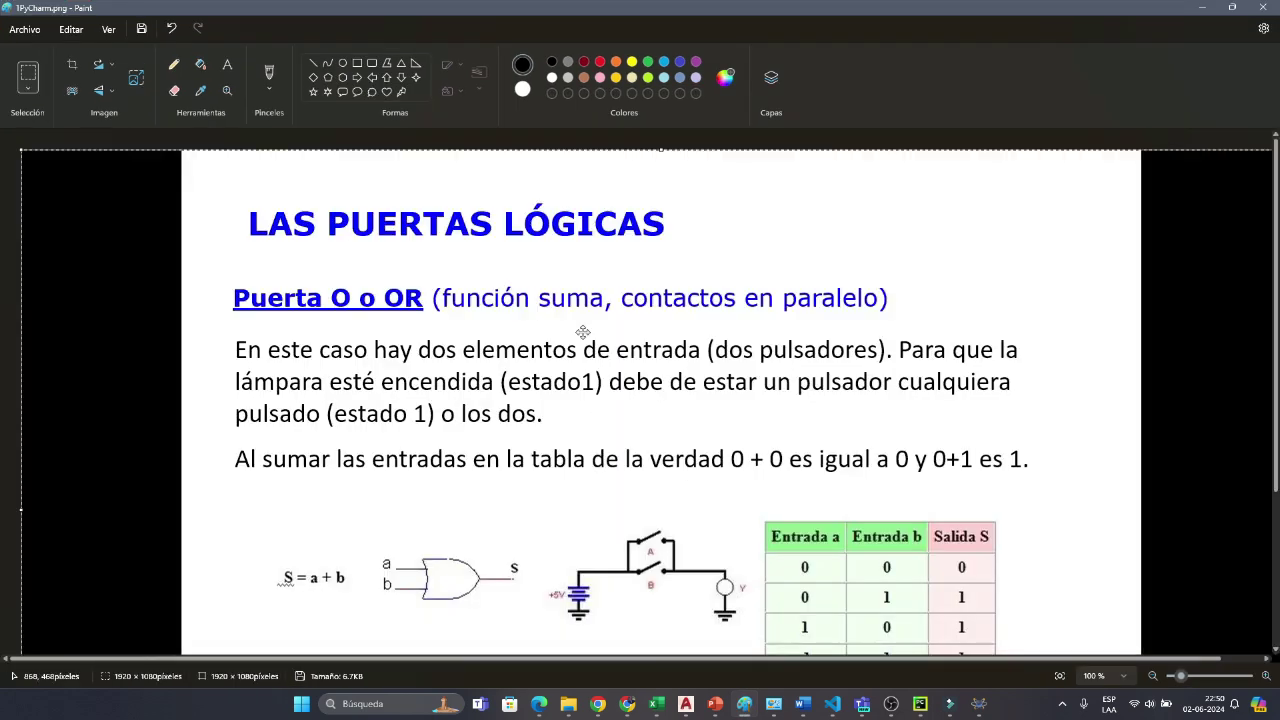
pyautogui.scroll(-3, 583, 332)
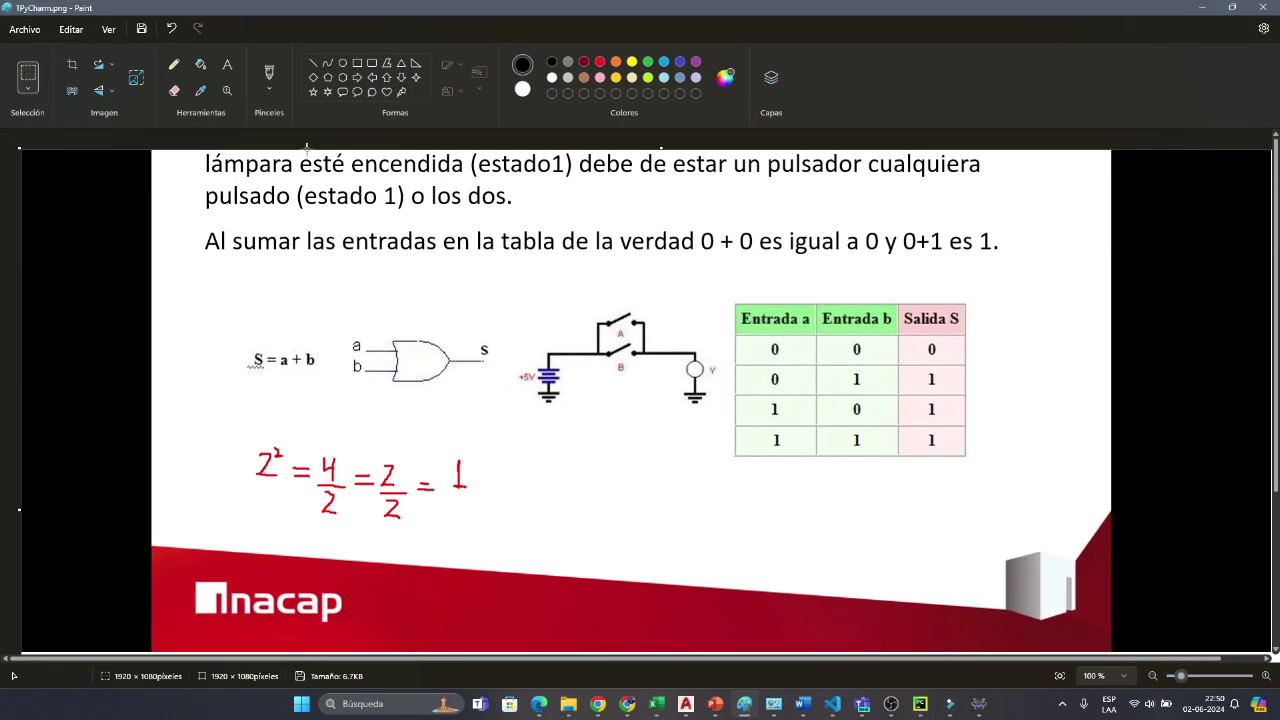
# Step: Select the OR truth table on the pasted slide and cut it to the clipboard
pyautogui.moveTo(726, 296); pyautogui.dragTo(987, 485)
pyautogui.rightClick(859, 363)
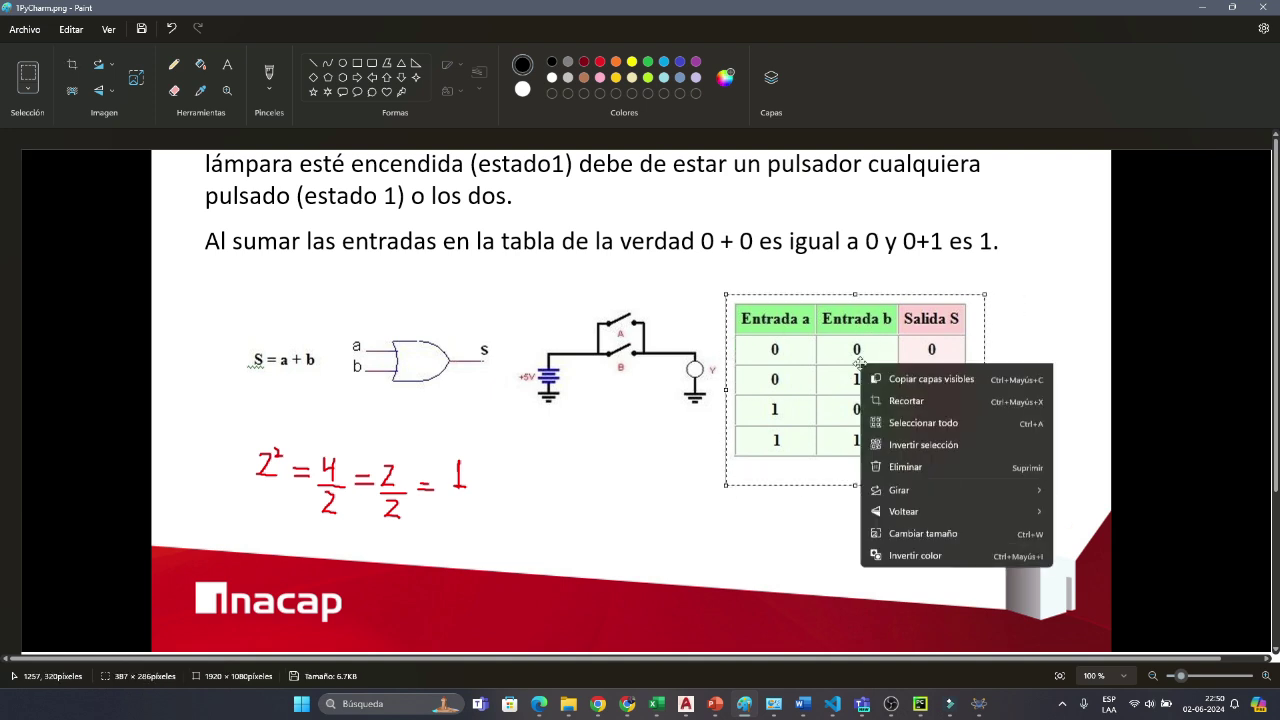
pyautogui.click(920, 375)
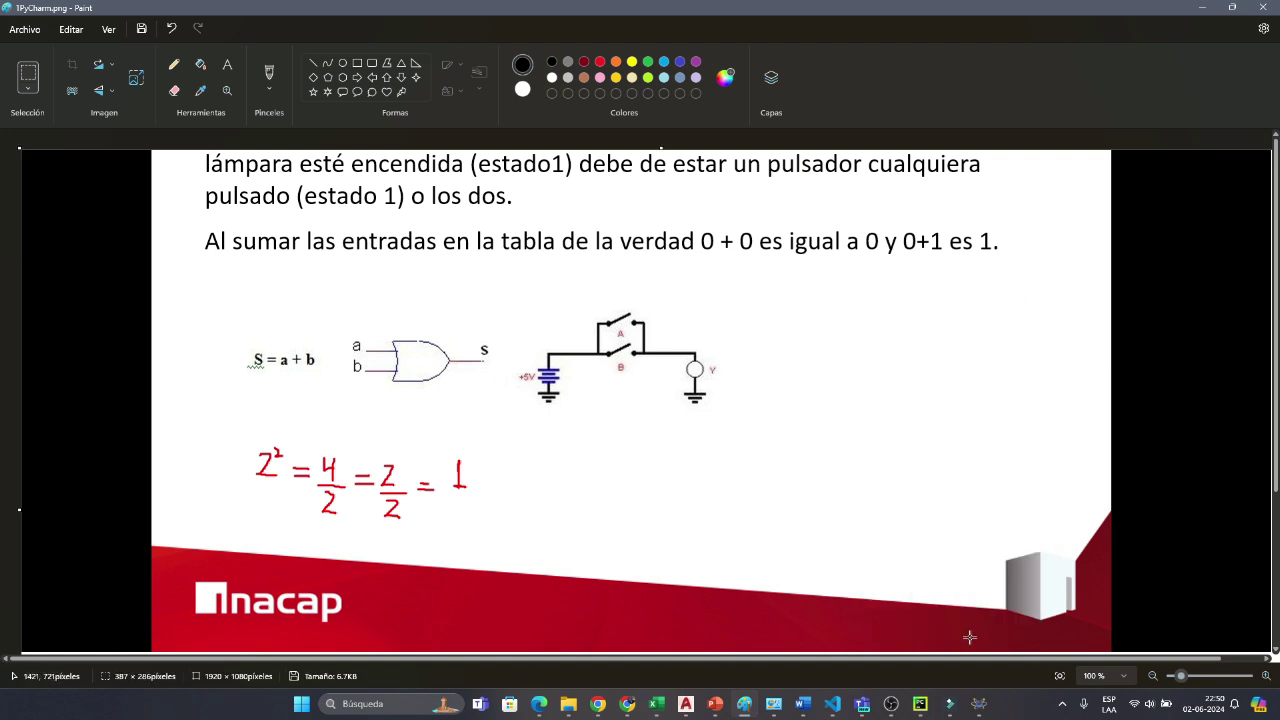
# Step: Switch to Proteus and try to paste the cut truth table beside the OR gate circuit
pyautogui.click(979, 703)
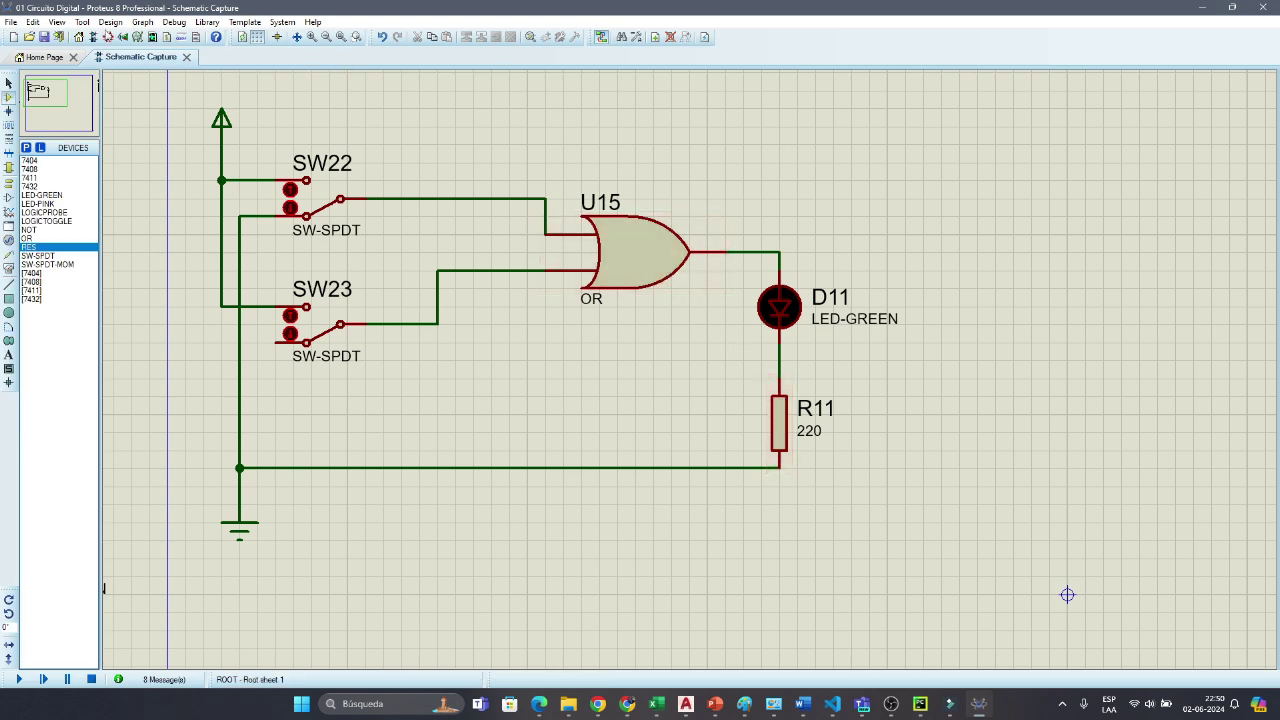
pyautogui.rightClick(952, 217)
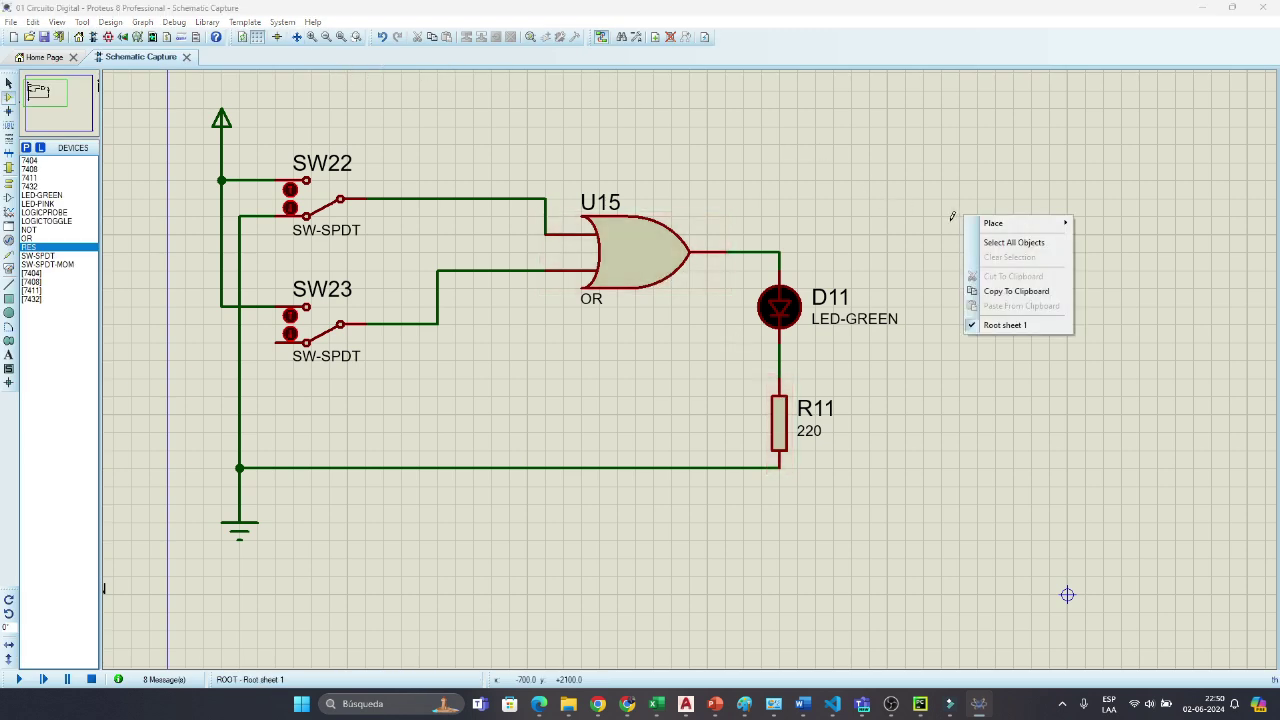
pyautogui.moveTo(980, 231)
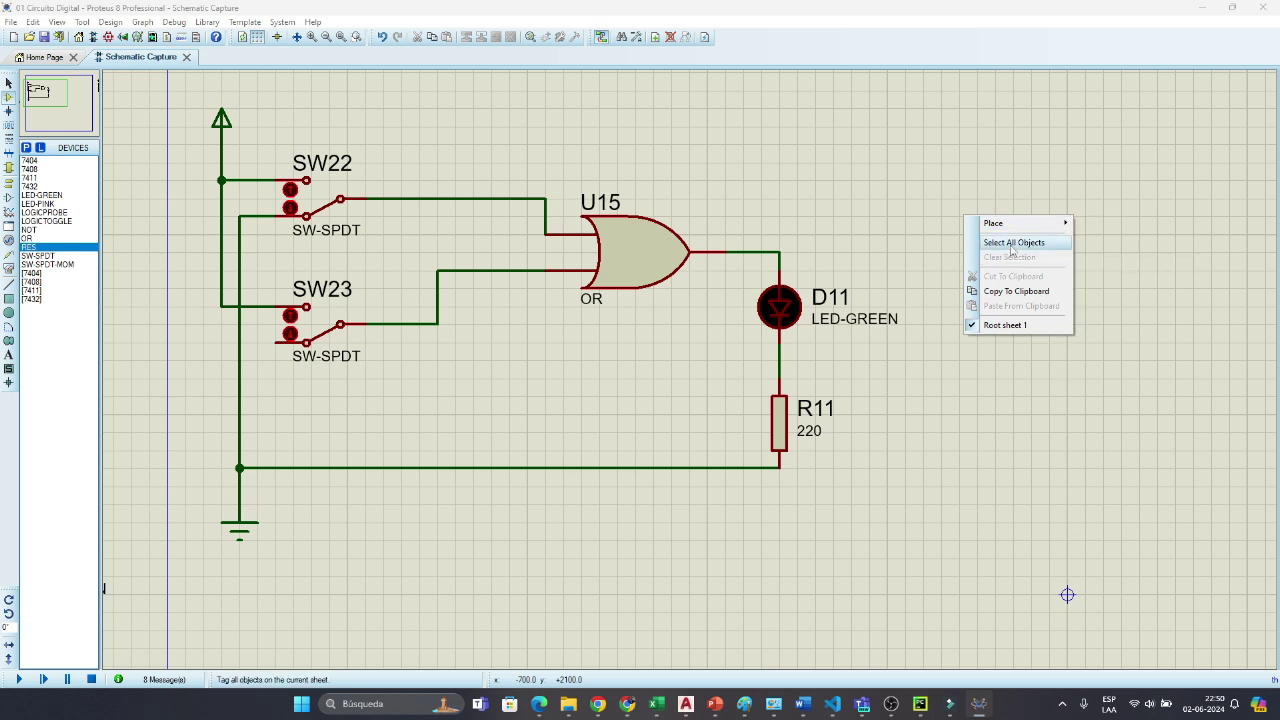
pyautogui.click(905, 160)
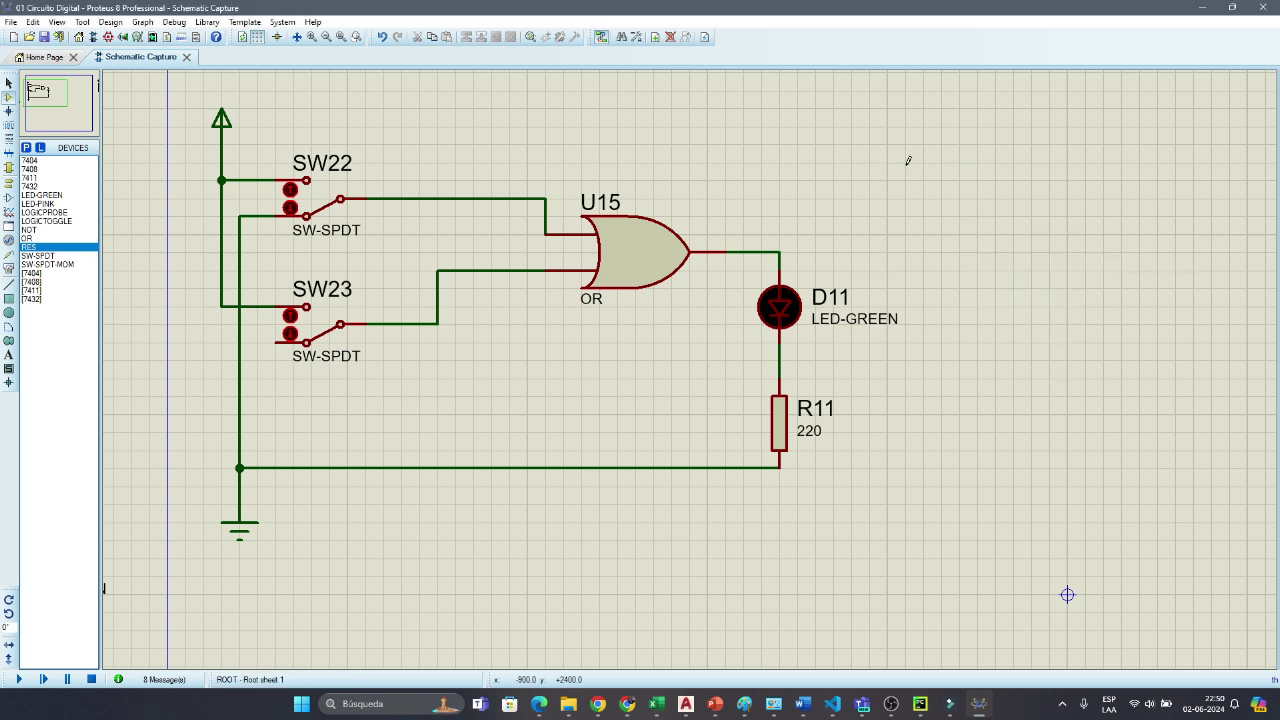
pyautogui.press('Escape')
# Step: Reduce the Proteus and Paint windows so both share the desktop, and undo the cut of the truth table in Paint
pyautogui.moveTo(1079, 11)
pyautogui.mouseDown()
pyautogui.moveTo(682, 40)
pyautogui.moveTo(495, 252)
pyautogui.moveTo(742, 118)
pyautogui.moveTo(870, 6)
pyautogui.moveTo(1147, 82)
pyautogui.moveTo(580, 215)
pyautogui.moveTo(410, 167)
pyautogui.moveTo(372, 132)
pyautogui.moveTo(340, 137)
pyautogui.moveTo(359, 133)
pyautogui.mouseUp()
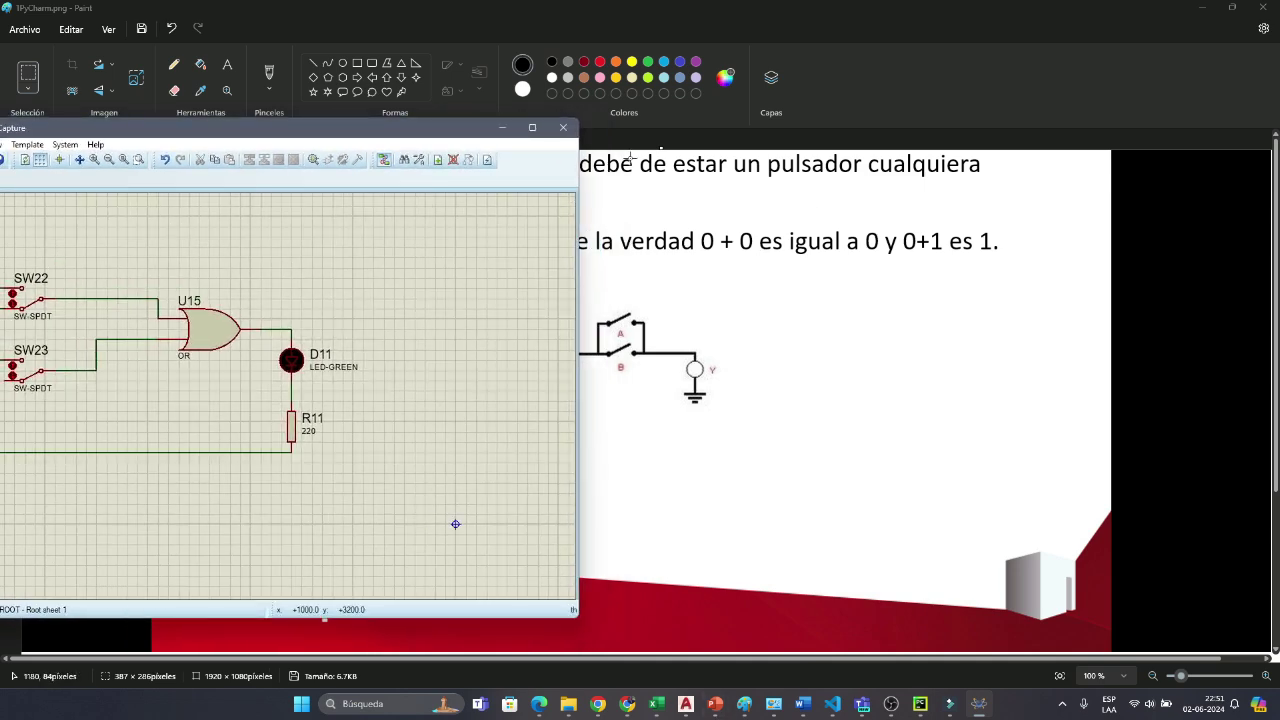
pyautogui.click(175, 32)
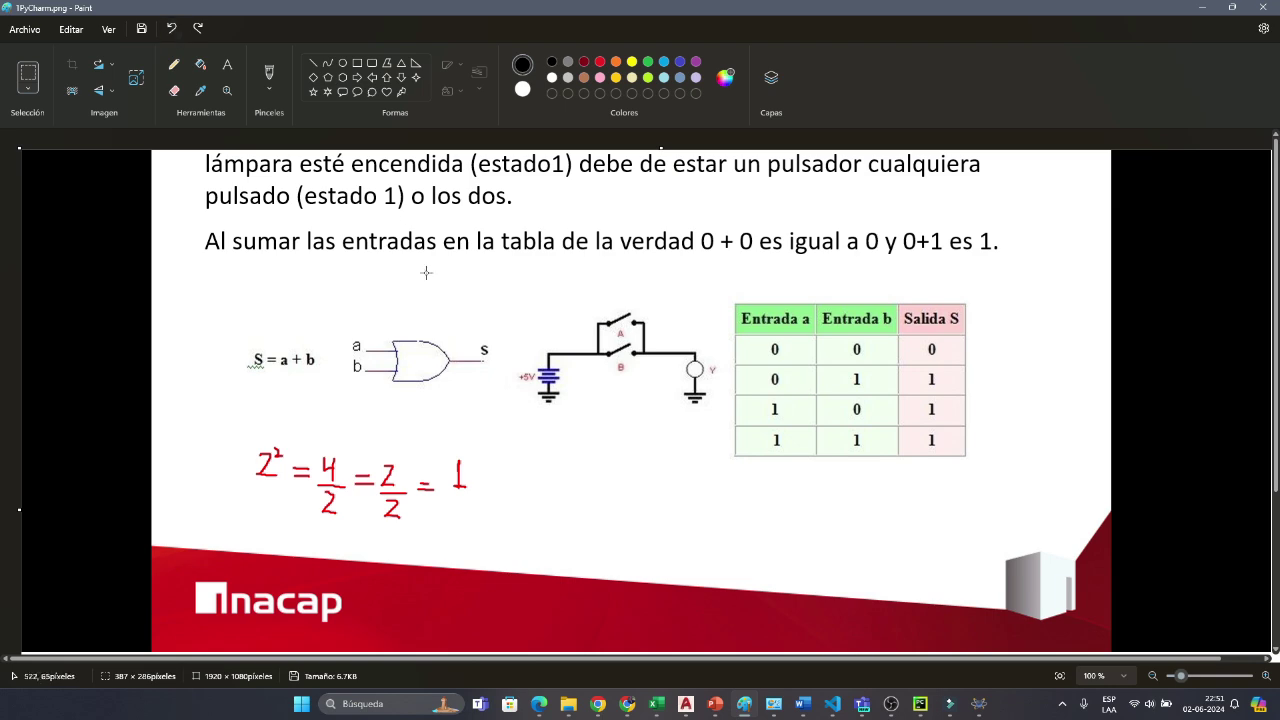
pyautogui.click(1233, 9)
pyautogui.moveTo(573, 18); pyautogui.dragTo(1030, 83)
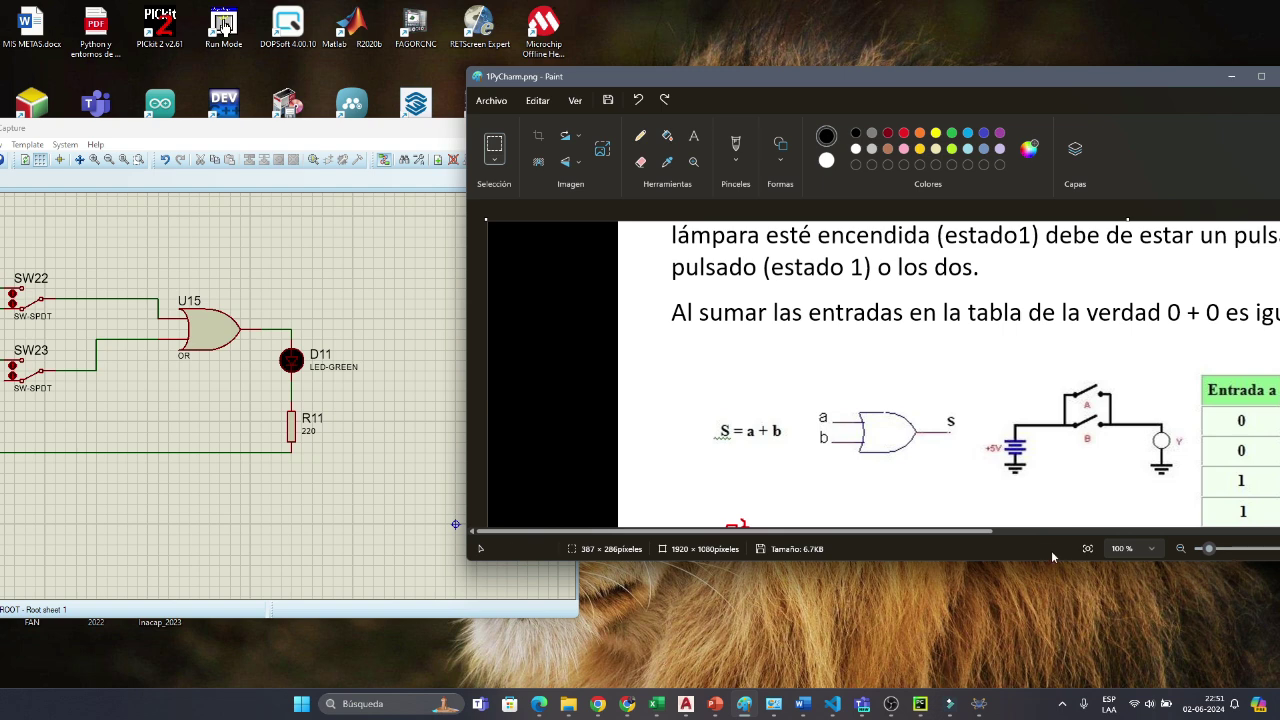
# Step: Resize and reposition the Paint window so that it shows the complete OR truth table
pyautogui.moveTo(1048, 563); pyautogui.dragTo(1048, 716)
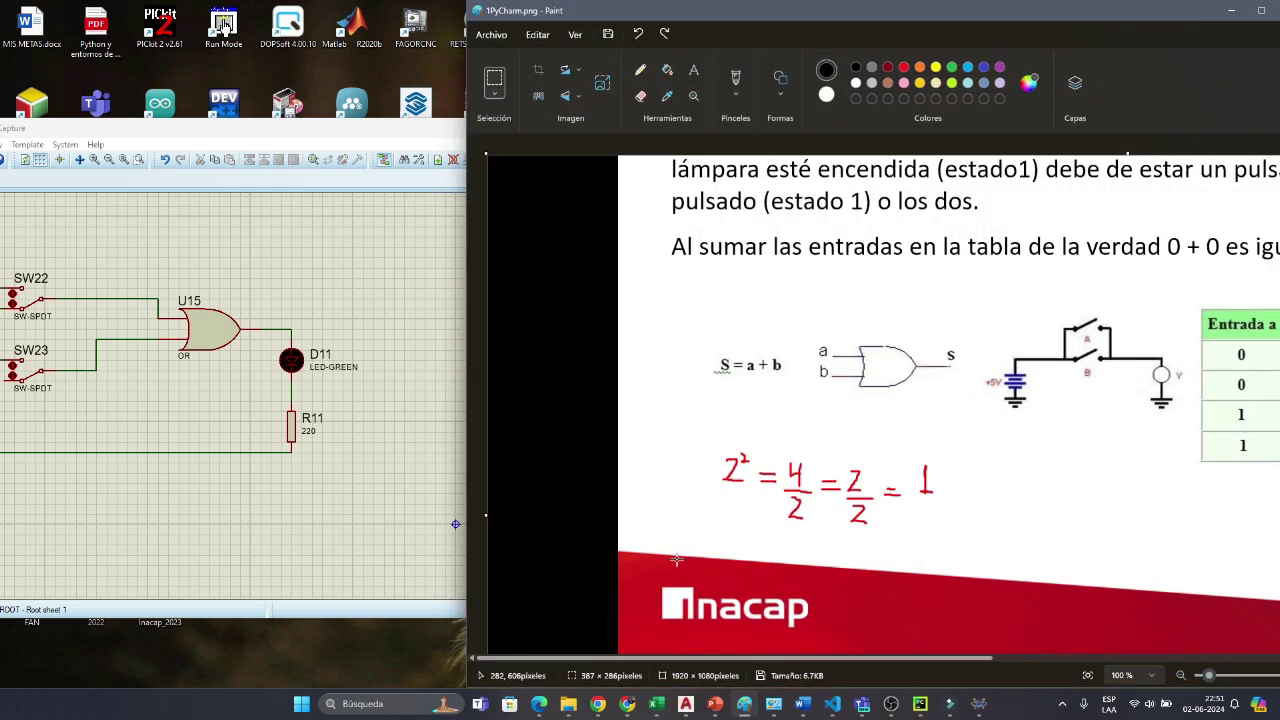
pyautogui.moveTo(466, 334); pyautogui.dragTo(849, 334)
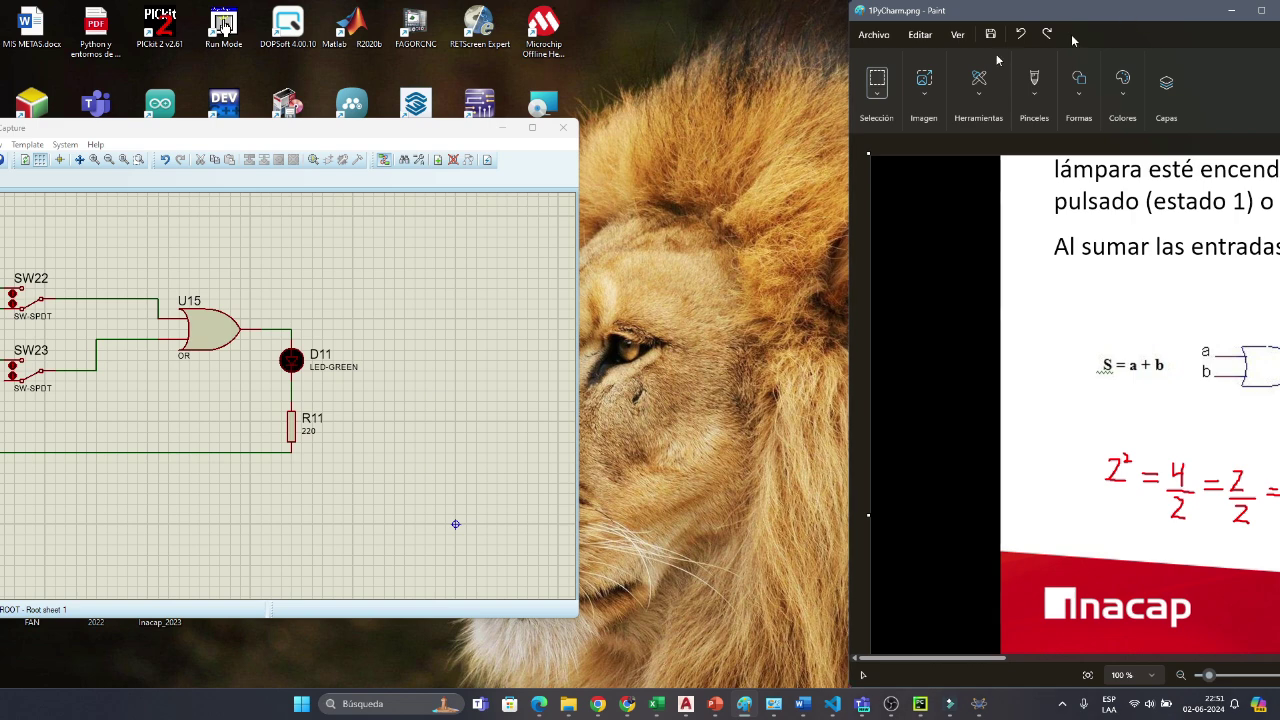
pyautogui.moveTo(1127, 22); pyautogui.dragTo(935, 64)
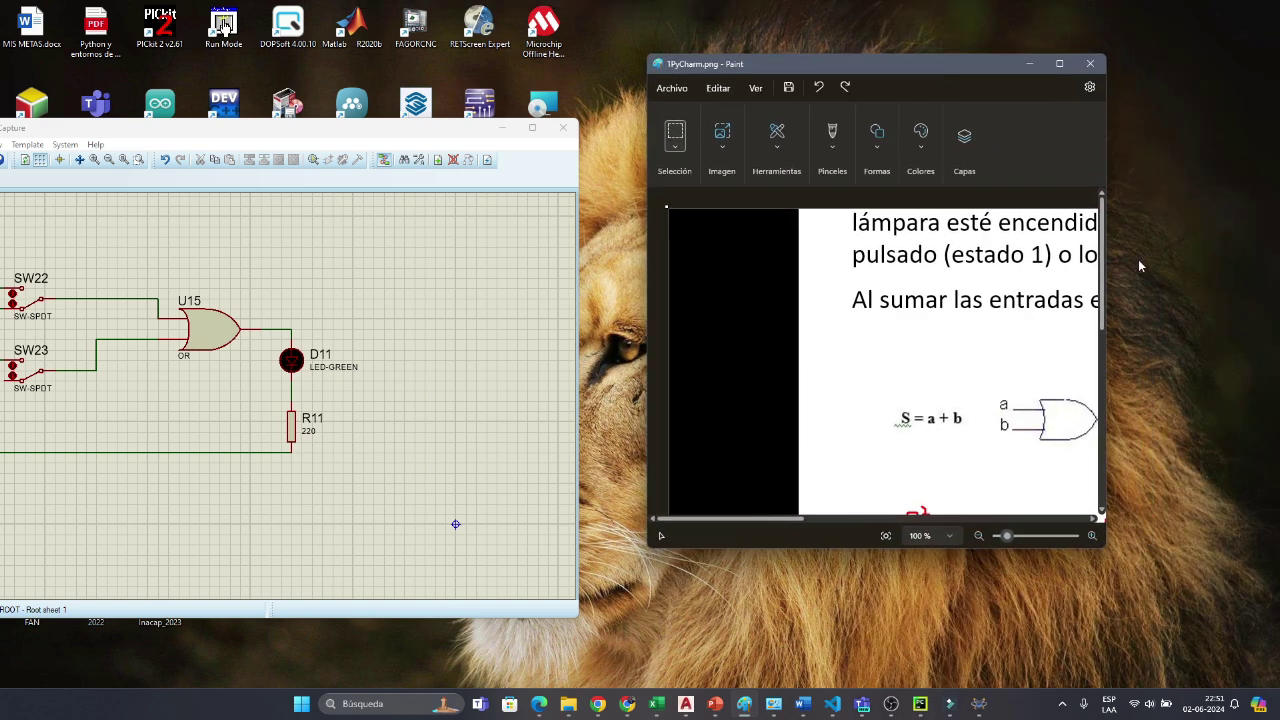
pyautogui.moveTo(797, 523); pyautogui.dragTo(1009, 540)
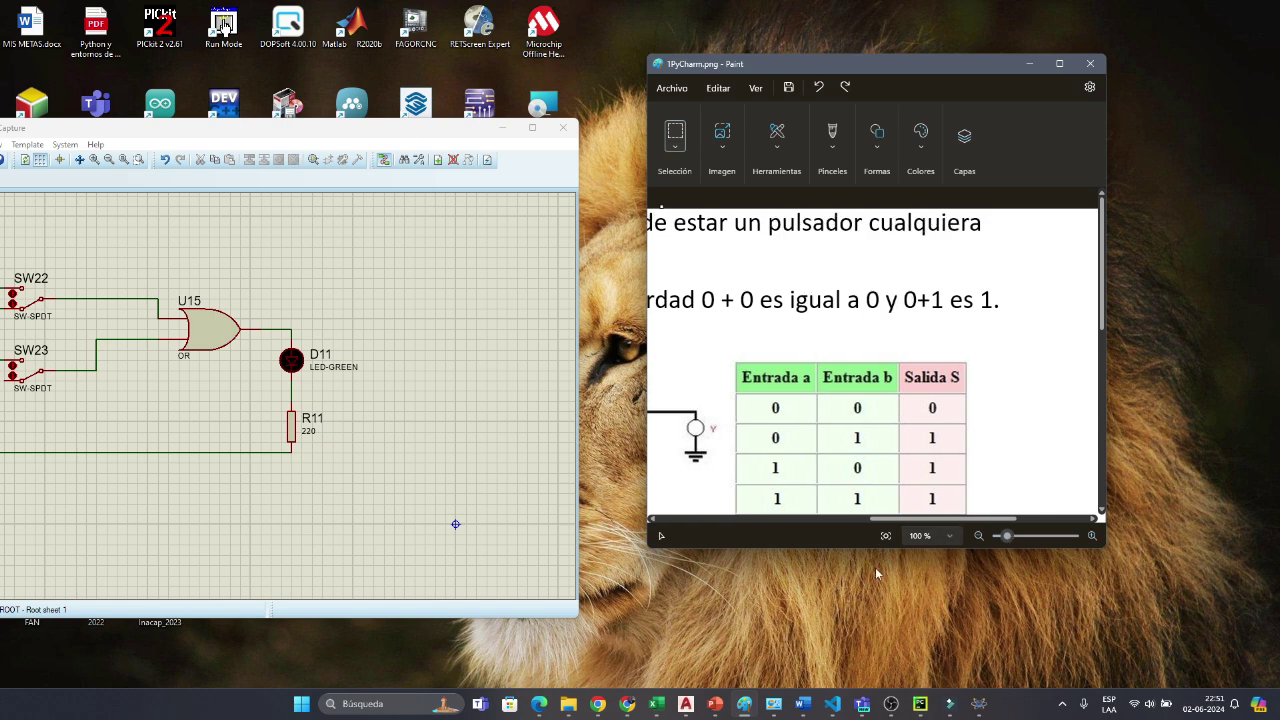
pyautogui.moveTo(865, 547); pyautogui.dragTo(865, 611)
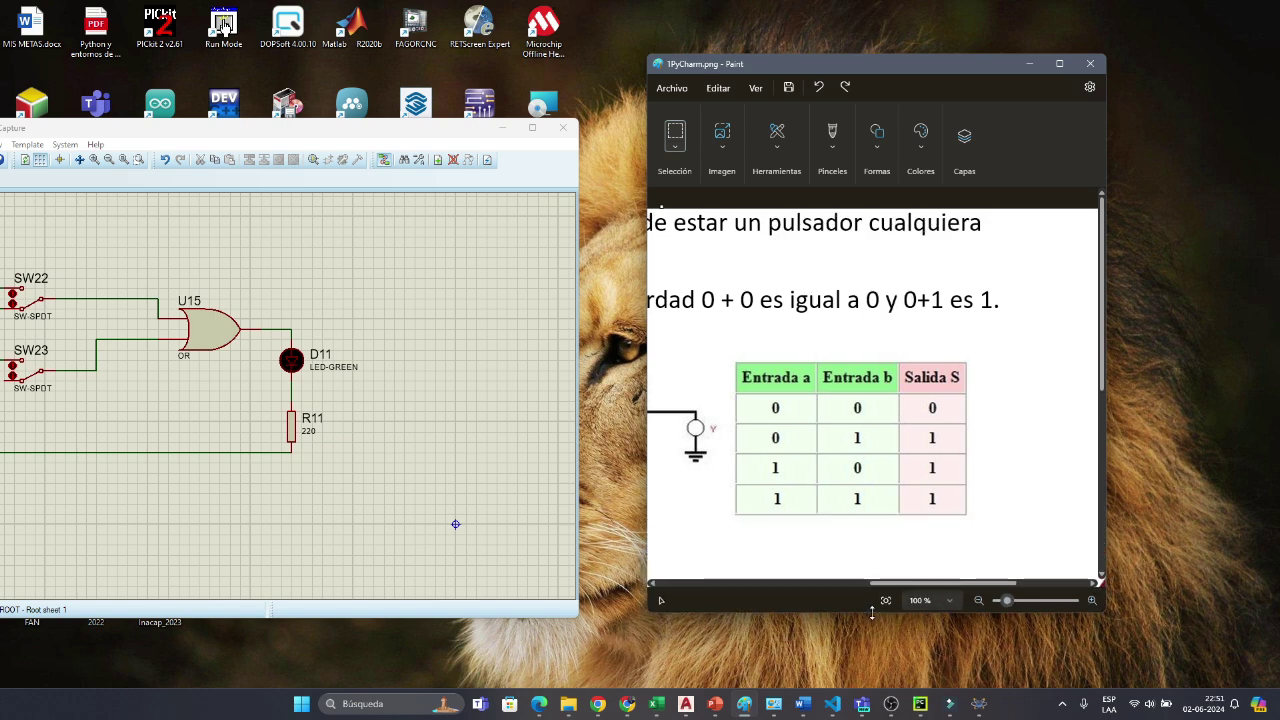
# Step: Arrange the Proteus window beside Paint so that the whole OR gate circuit and the truth table are both in view
pyautogui.moveTo(339, 133); pyautogui.dragTo(418, 136)
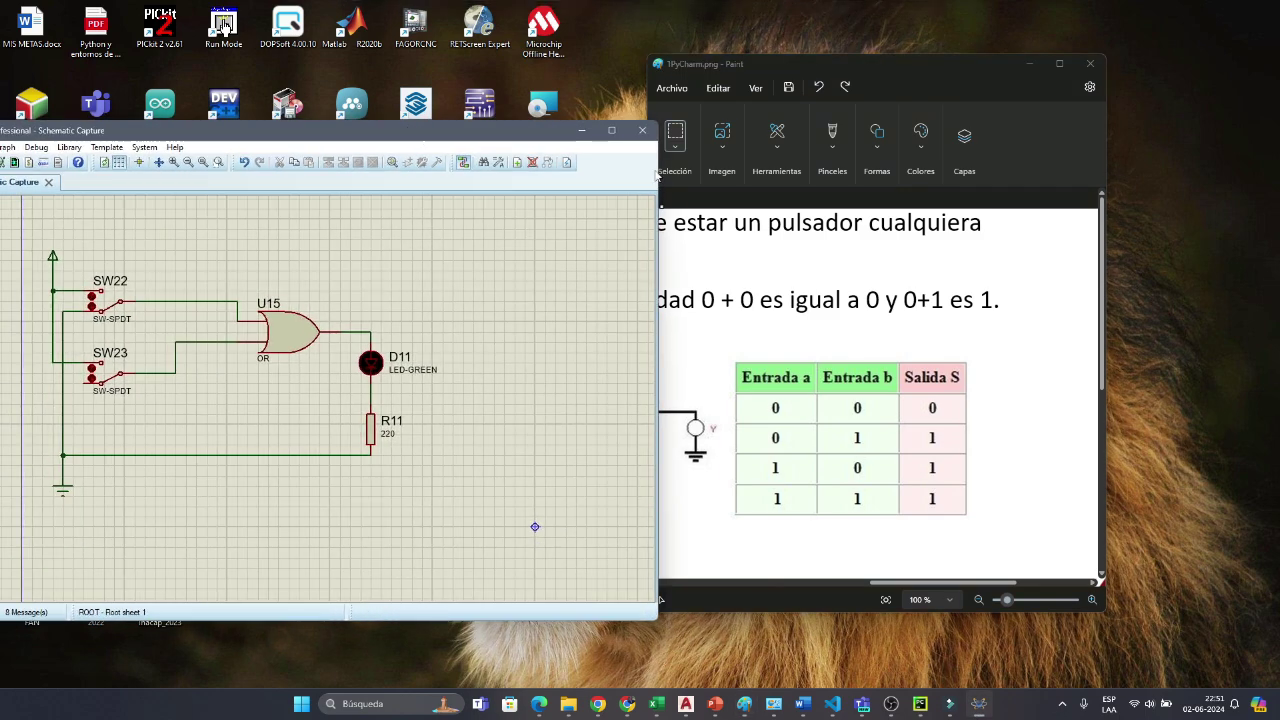
pyautogui.moveTo(626, 205); pyautogui.dragTo(584, 218)
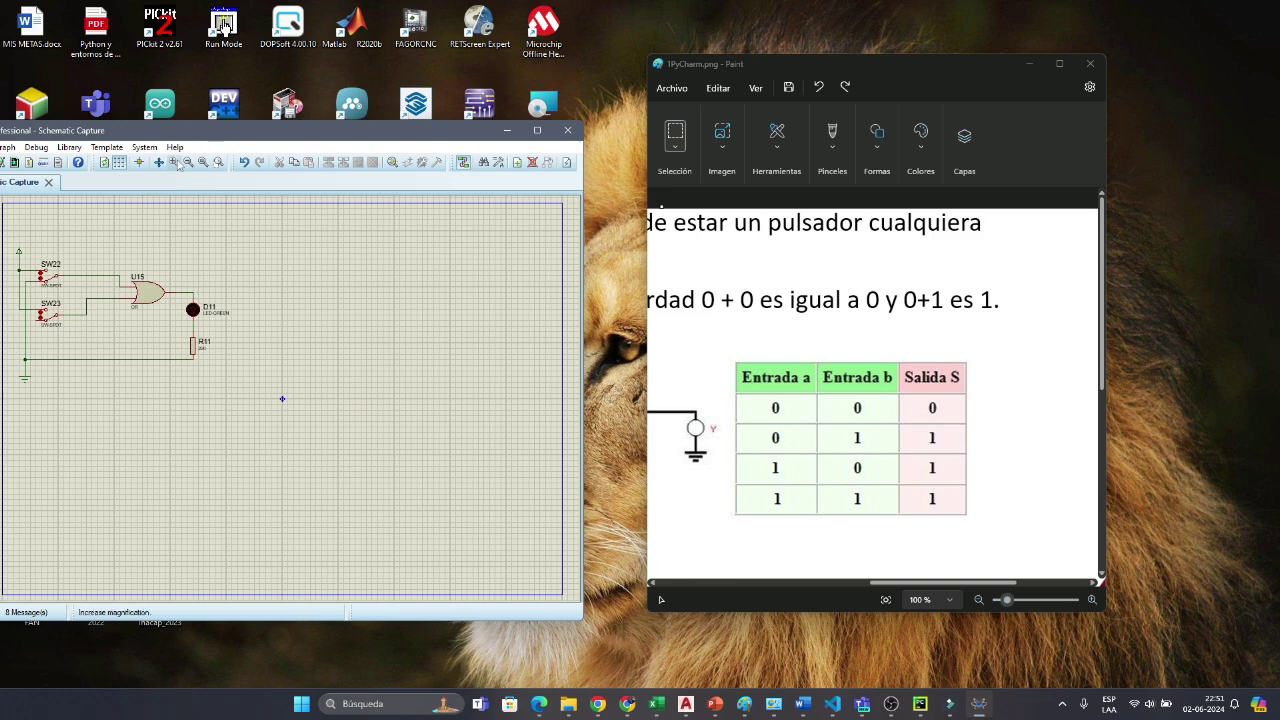
pyautogui.click(174, 162)
pyautogui.moveTo(241, 136); pyautogui.dragTo(343, 100)
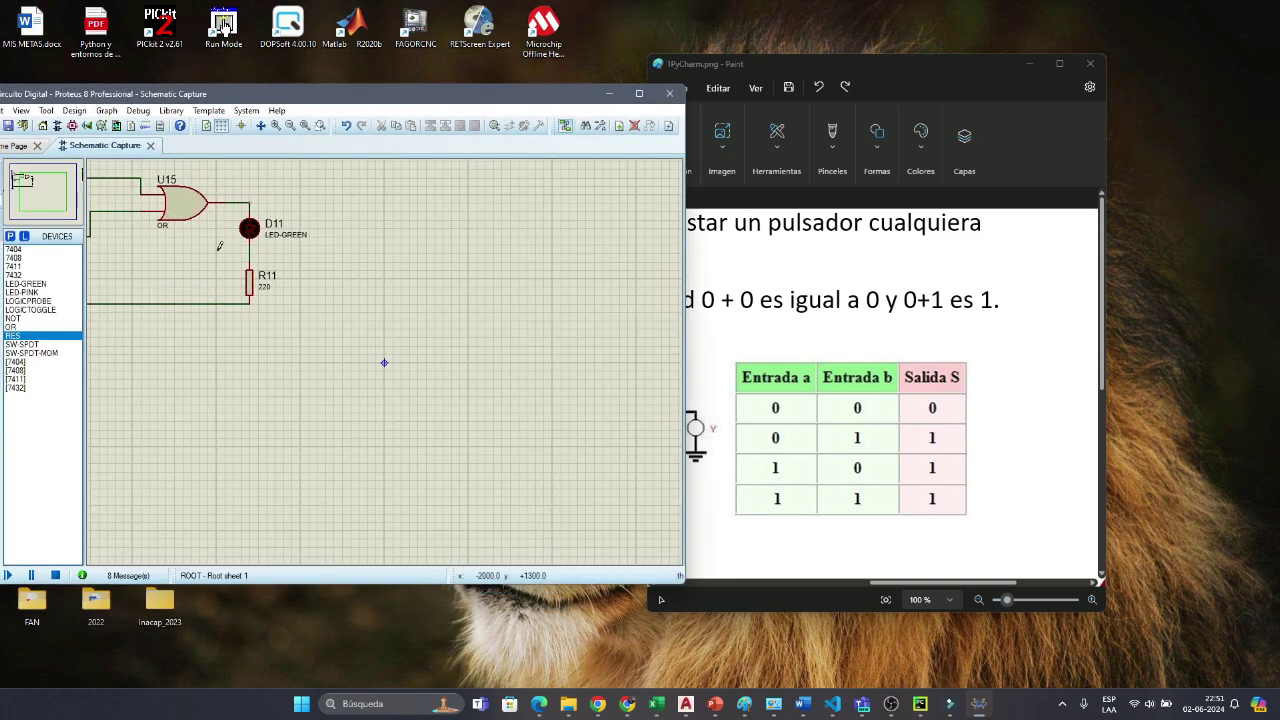
pyautogui.click(45, 197)
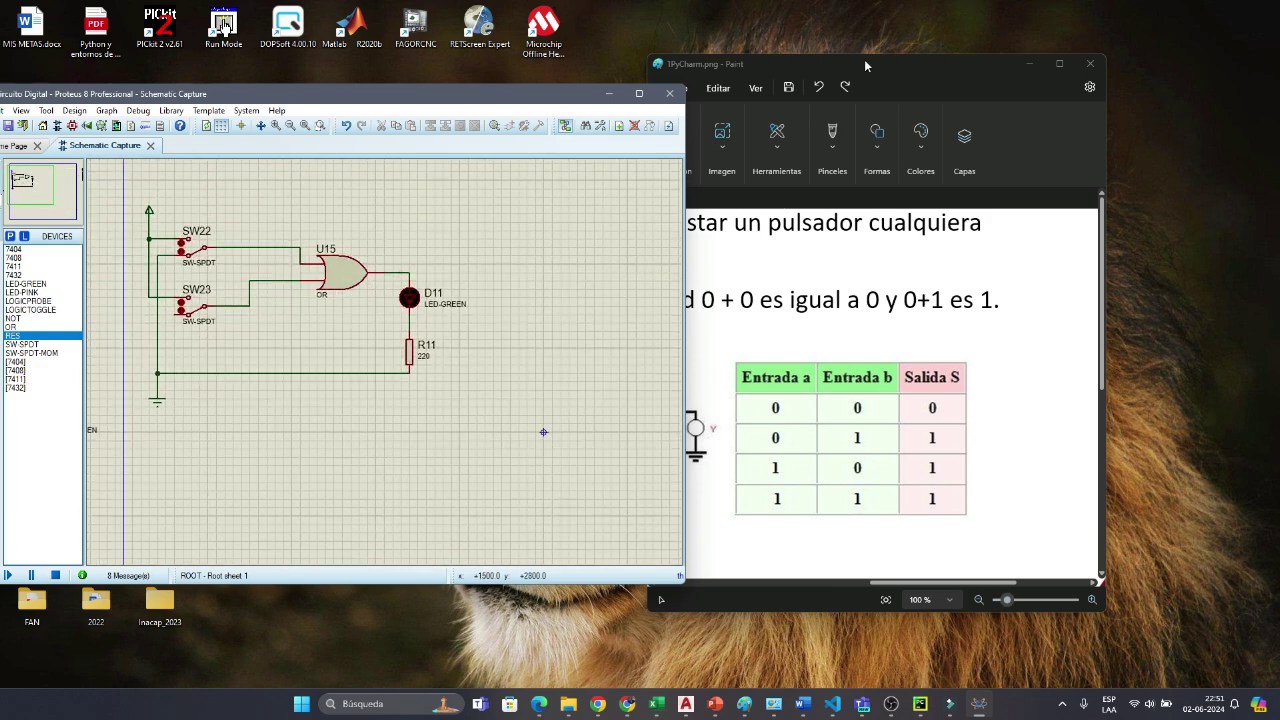
pyautogui.moveTo(918, 60); pyautogui.dragTo(980, 55)
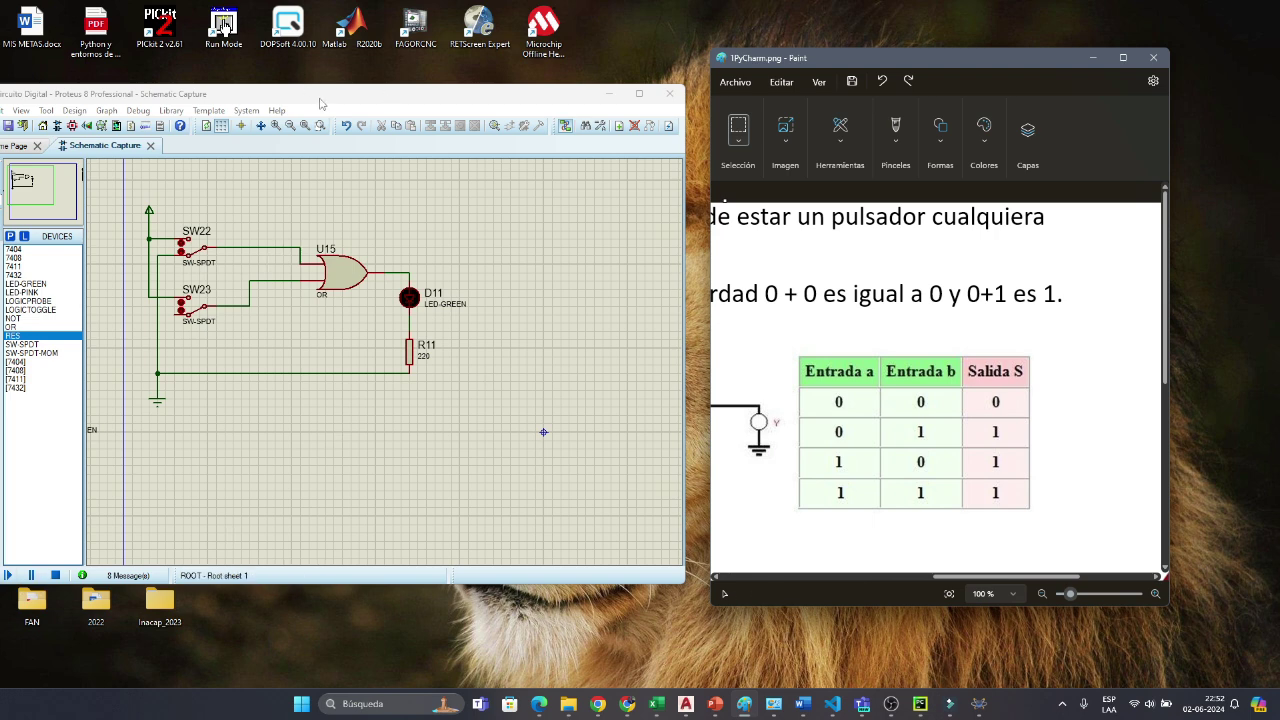
pyautogui.moveTo(320, 104); pyautogui.dragTo(357, 107)
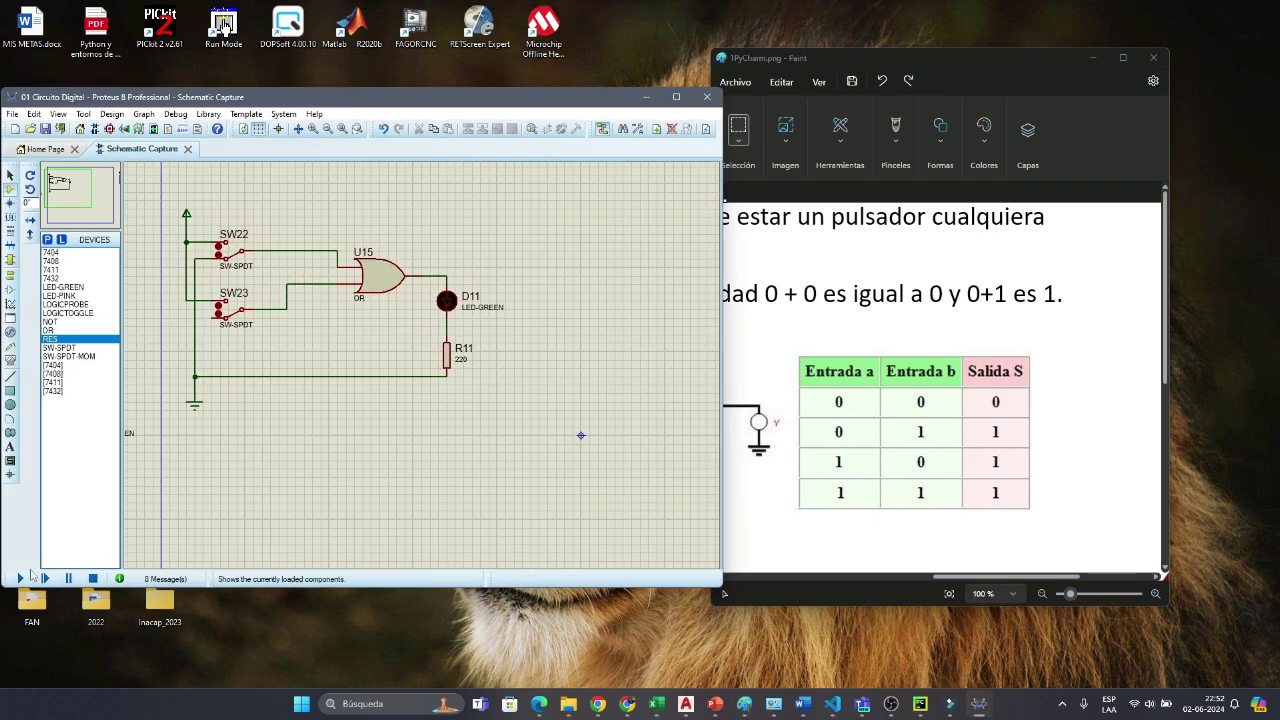
# Step: Run a first simulation of the OR gate circuit and stop it
pyautogui.click(20, 578)
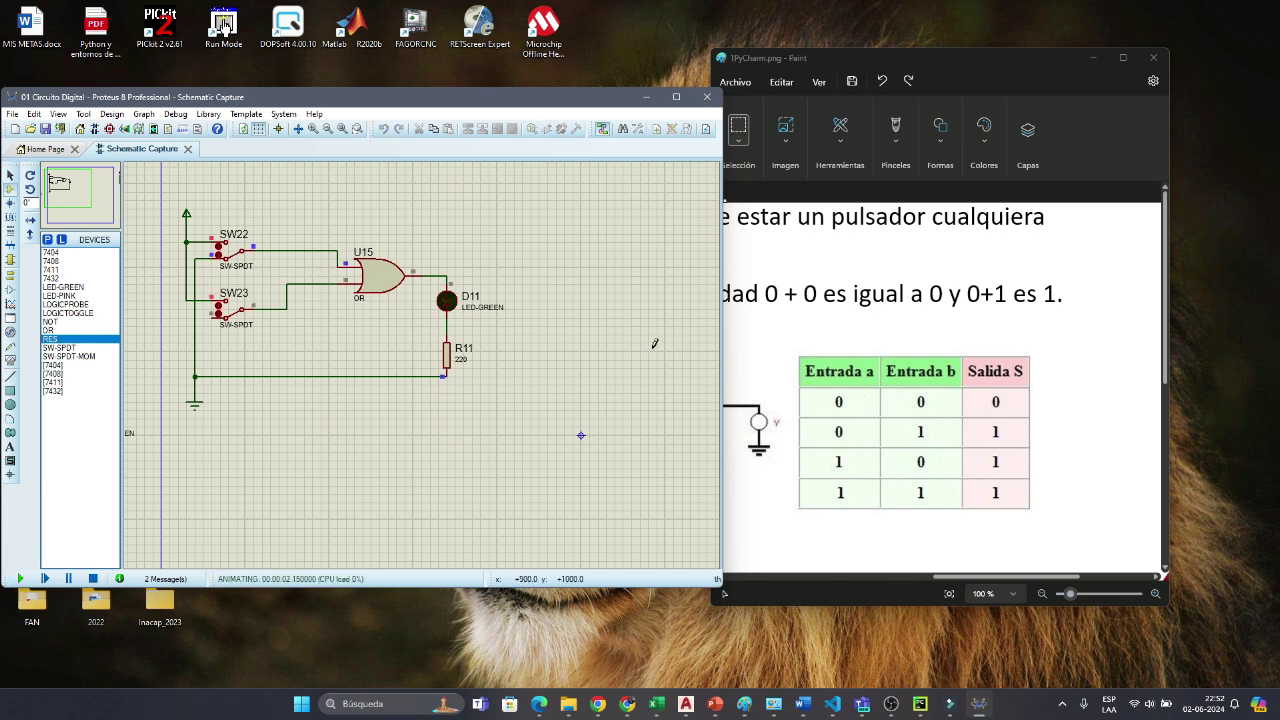
pyautogui.click(91, 584)
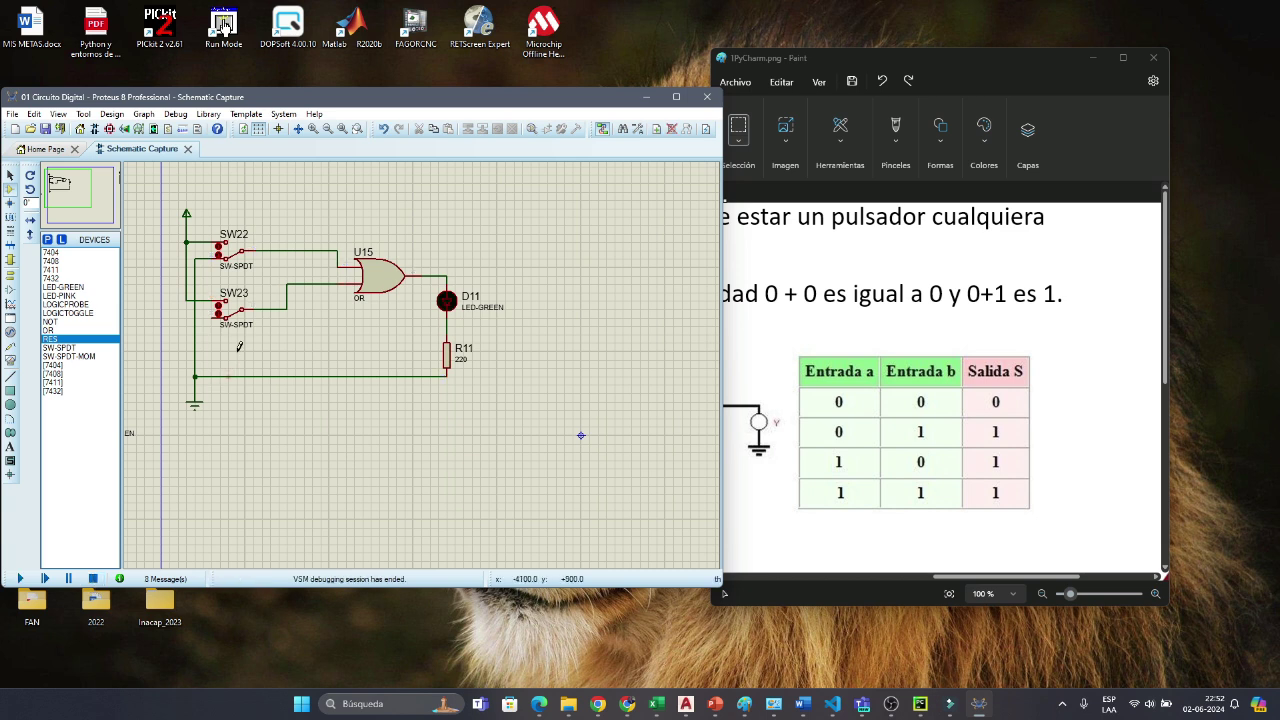
# Step: Simulate the OR gate circuit again, toggling SW23 and SW22 to test the truth table combinations, and stop the simulation
pyautogui.click(20, 578)
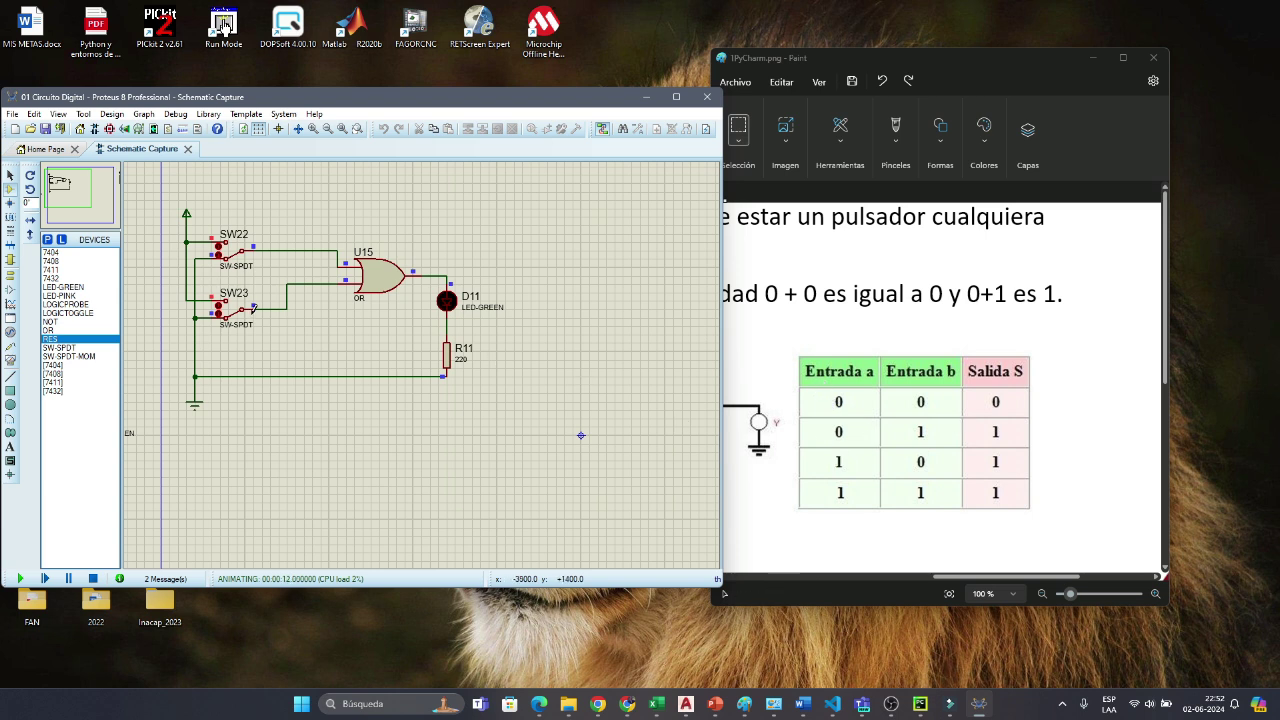
pyautogui.click(231, 311)
pyautogui.click(230, 316)
pyautogui.click(232, 250)
pyautogui.click(93, 579)
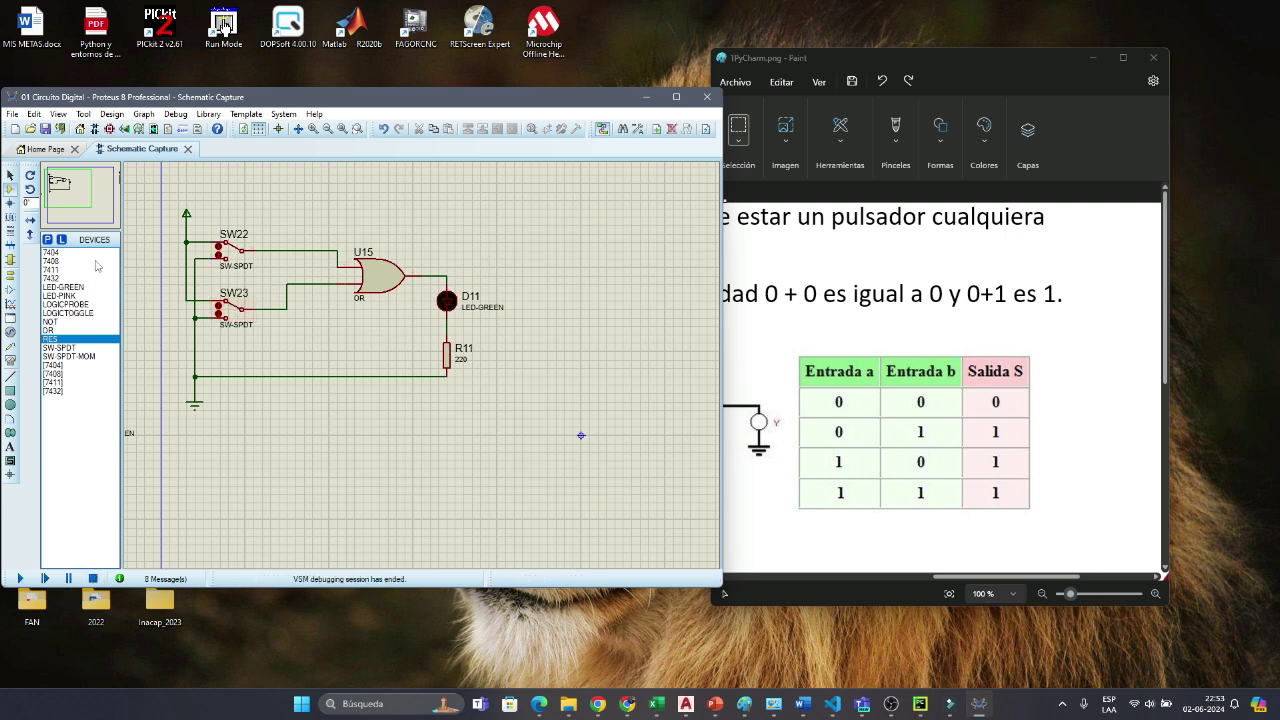
# Step: Place a second OR gate below the two-switch circuit
pyautogui.click(47, 331)
pyautogui.click(463, 471)
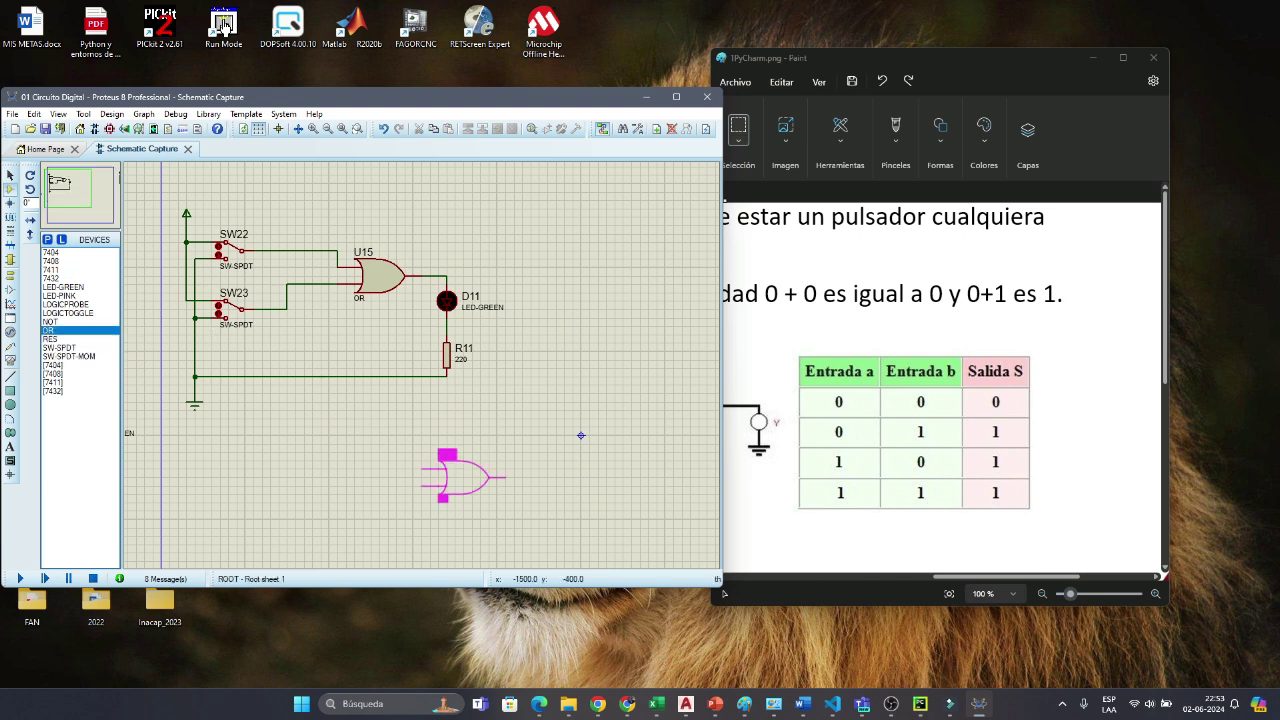
pyautogui.click(405, 452)
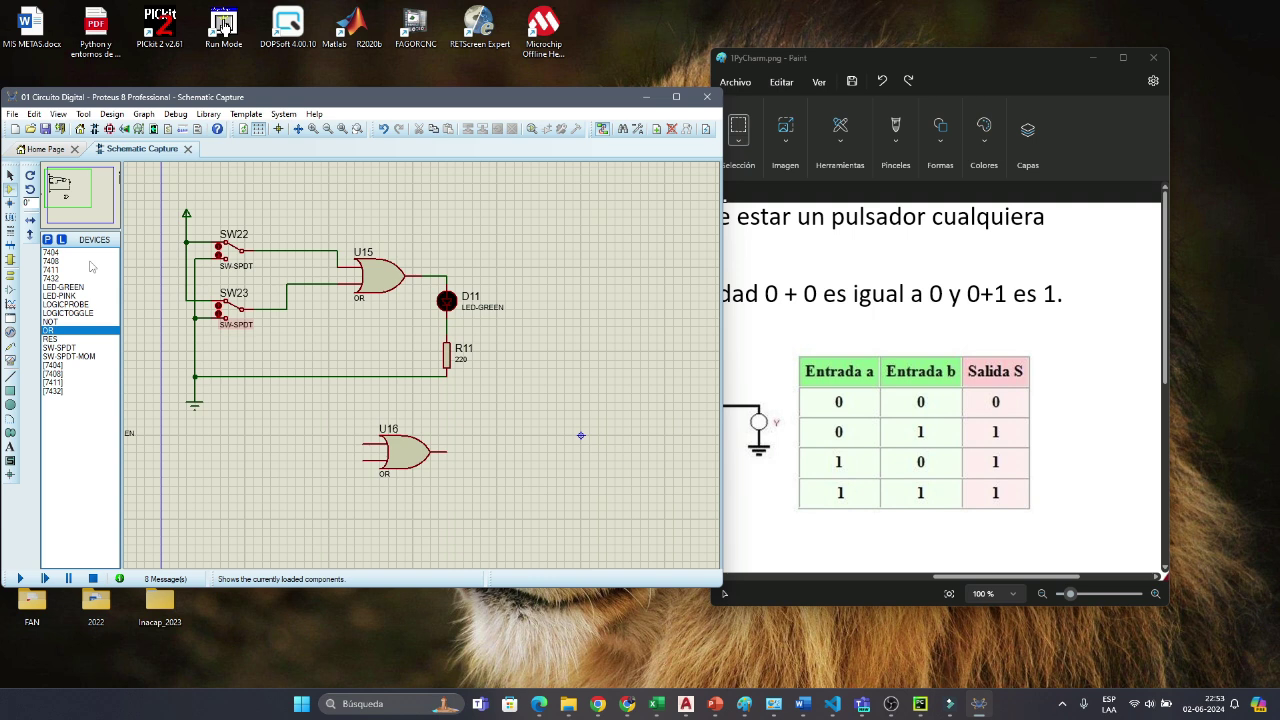
# Step: Search the device library for logictoggle and pick the LOGICTOGGLE logic state source
pyautogui.click(62, 314)
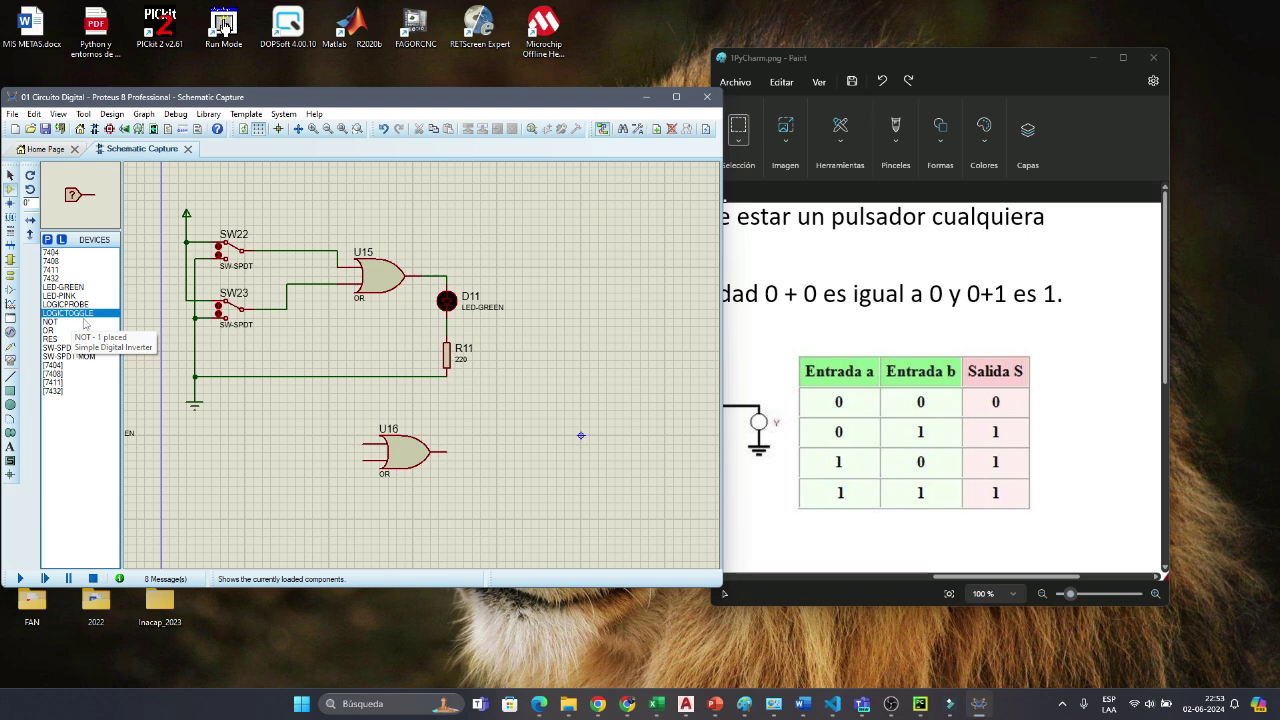
pyautogui.click(47, 240)
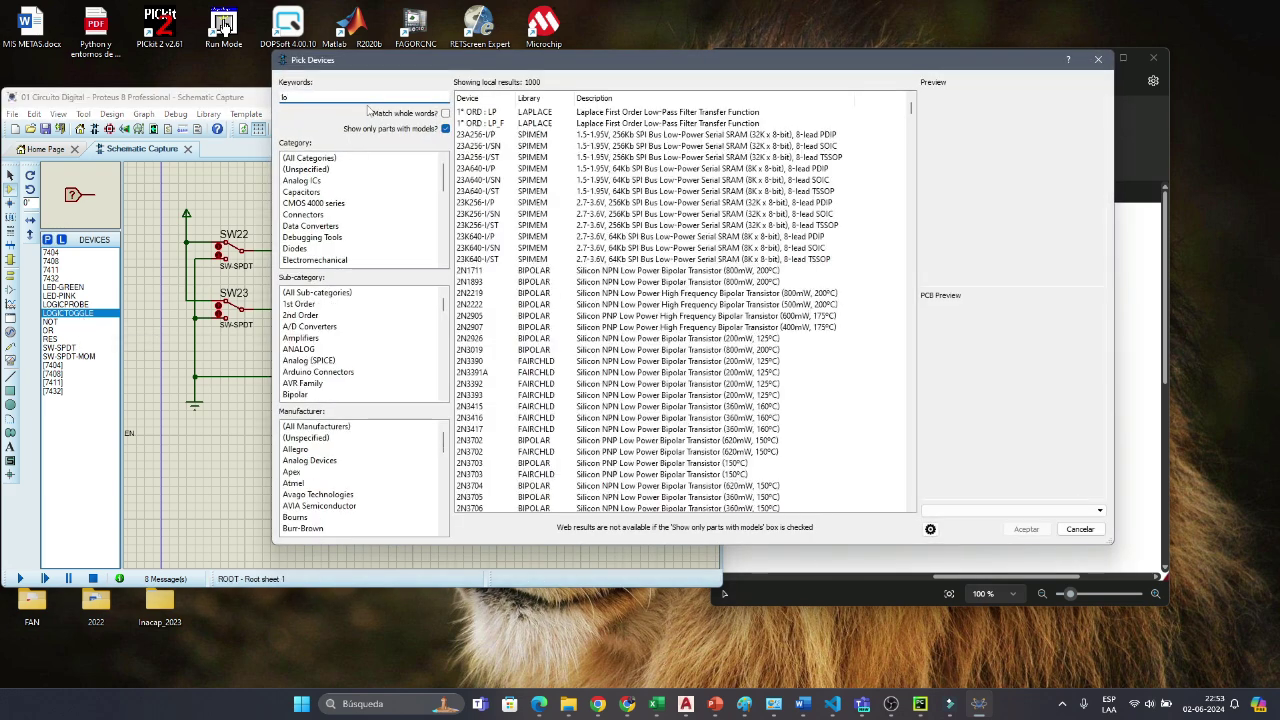
pyautogui.write('c')
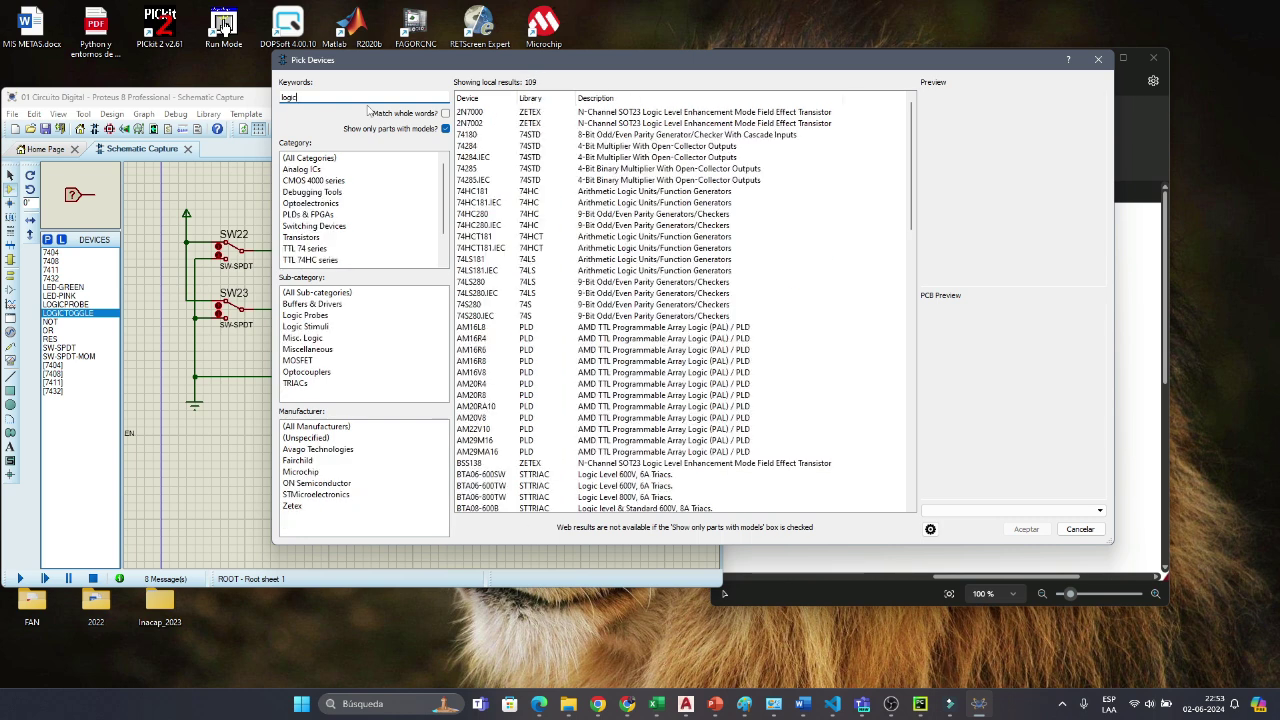
pyautogui.write('to')
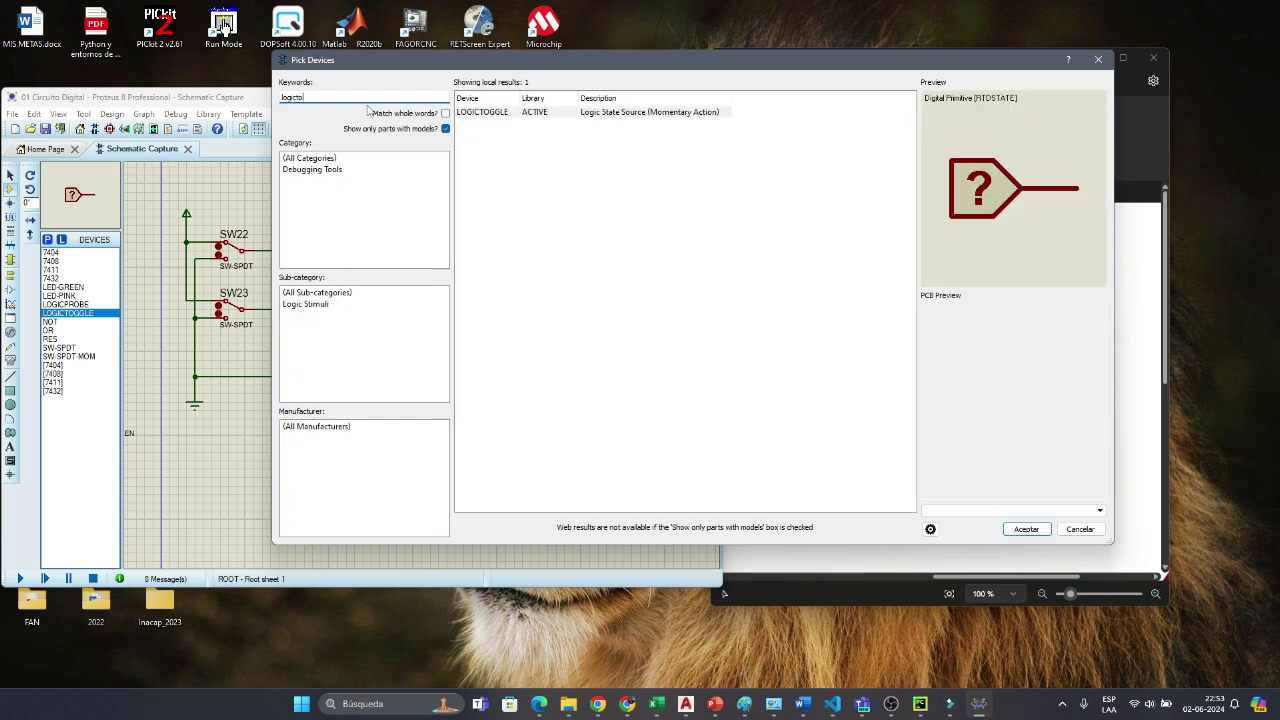
pyautogui.write('ggl')
pyautogui.click(1027, 529)
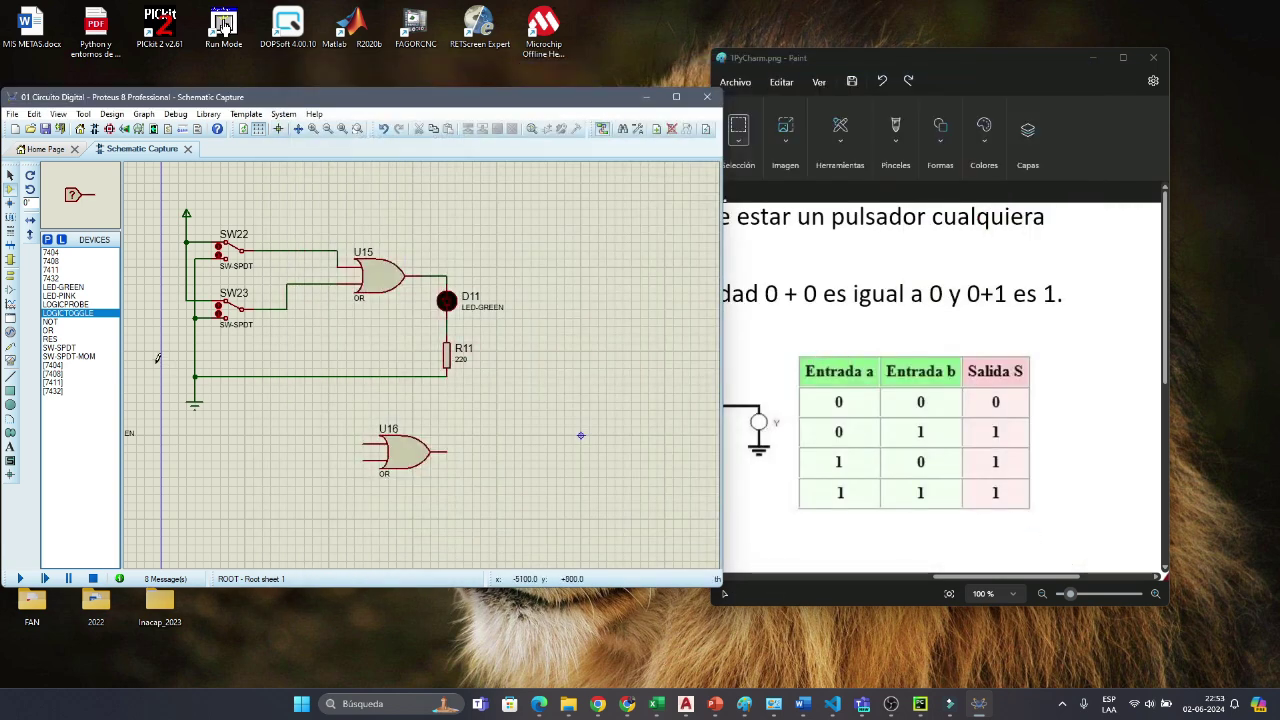
# Step: Place two LOGICTOGGLE sources before the second OR gate and wire one to each of its inputs
pyautogui.click(321, 433)
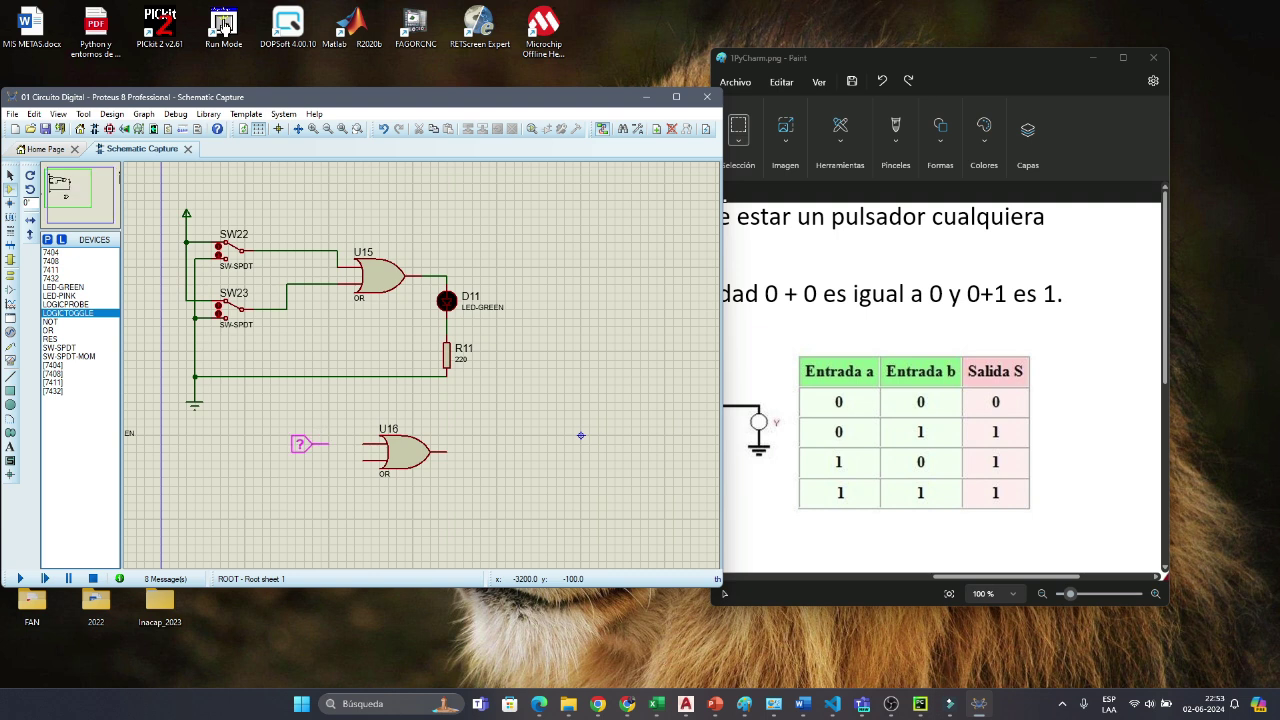
pyautogui.click(322, 435)
pyautogui.click(330, 441)
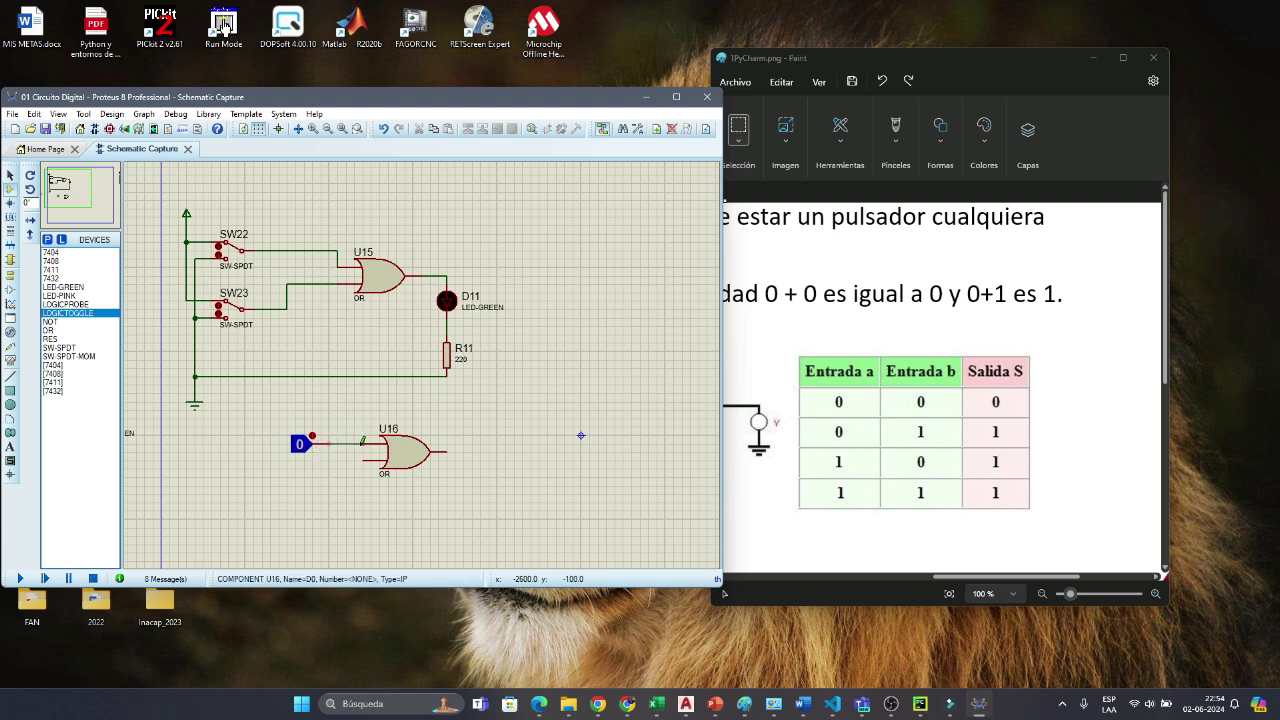
pyautogui.click(285, 477)
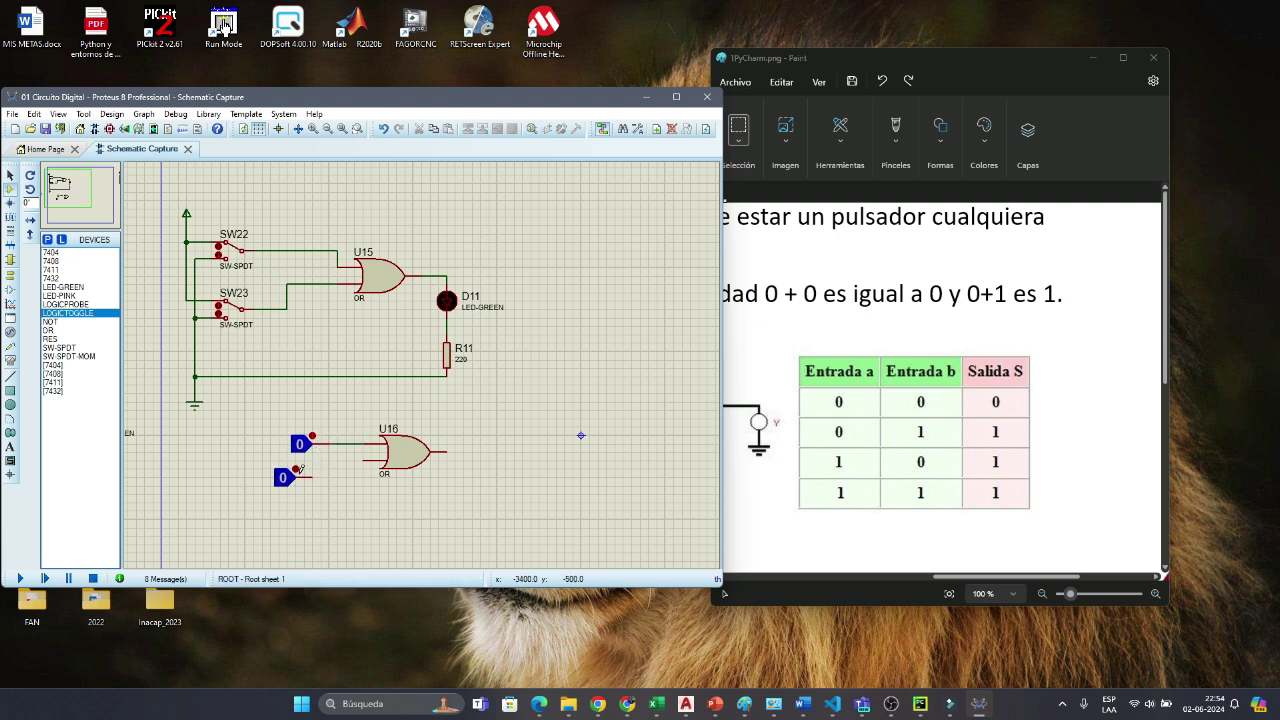
pyautogui.click(312, 476)
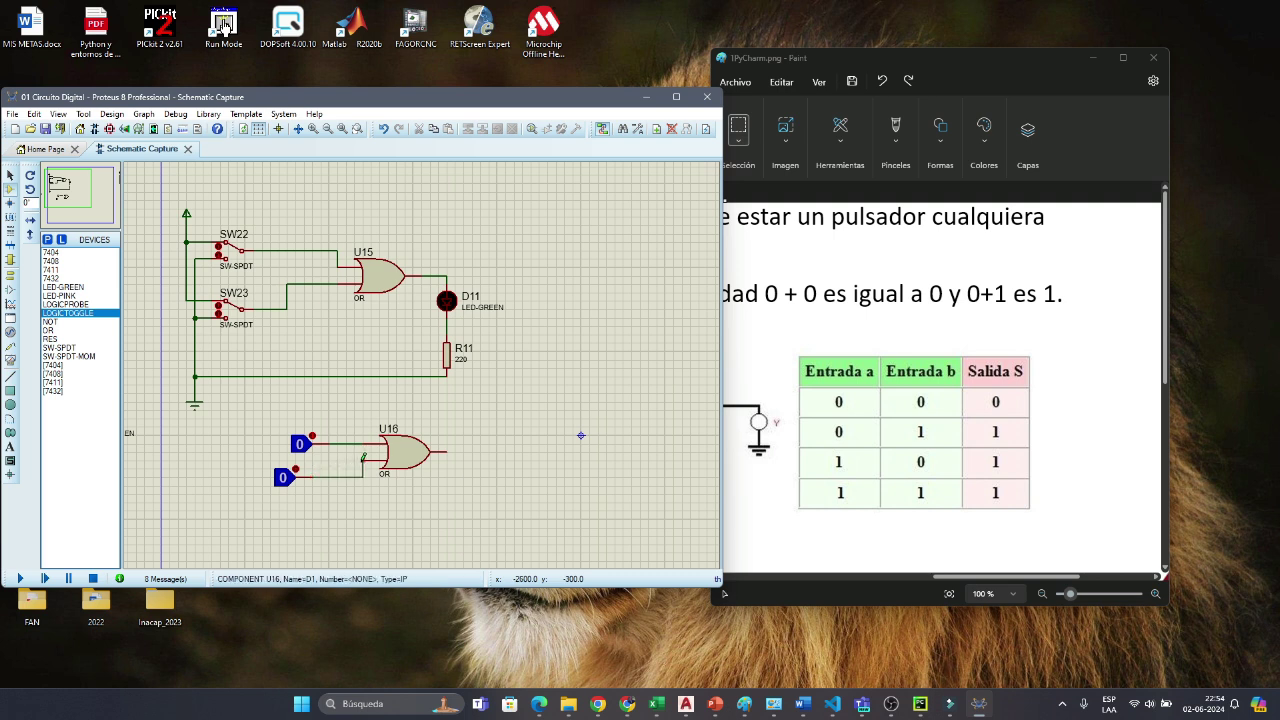
pyautogui.click(362, 465)
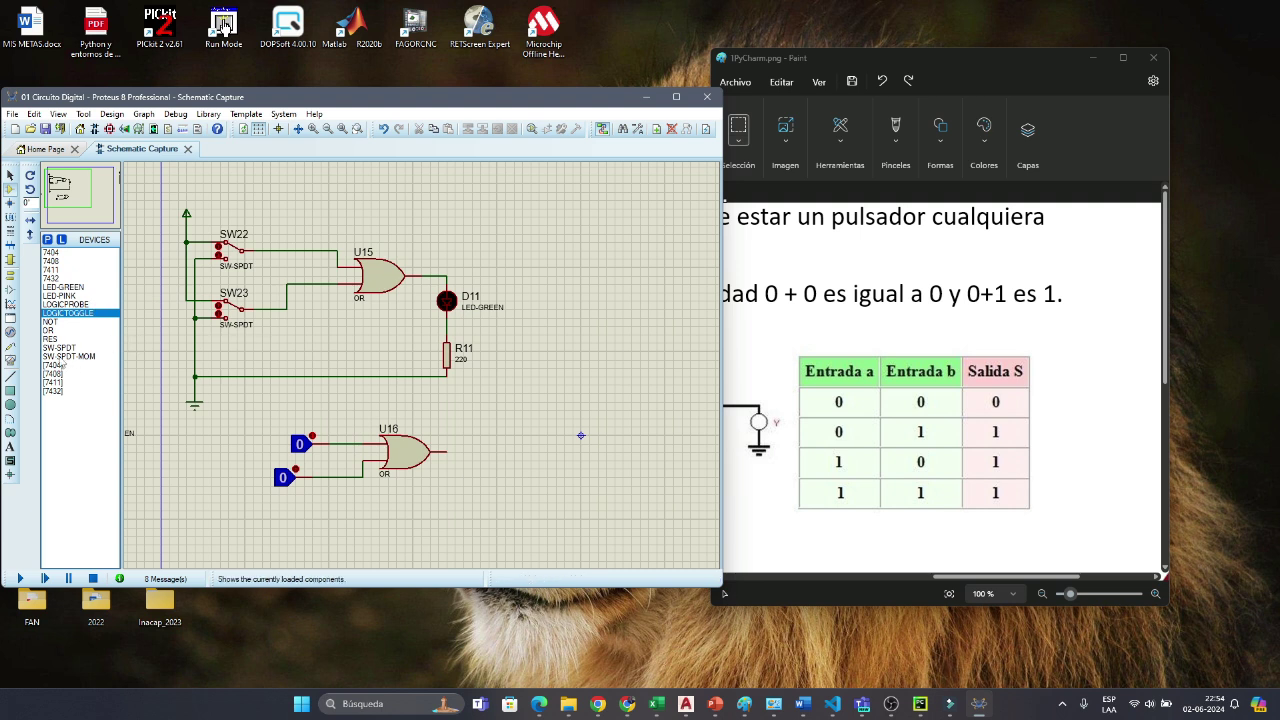
# Step: Place a RES resistor after the second OR gate and wire it to the gate's output
pyautogui.click(57, 341)
pyautogui.click(495, 466)
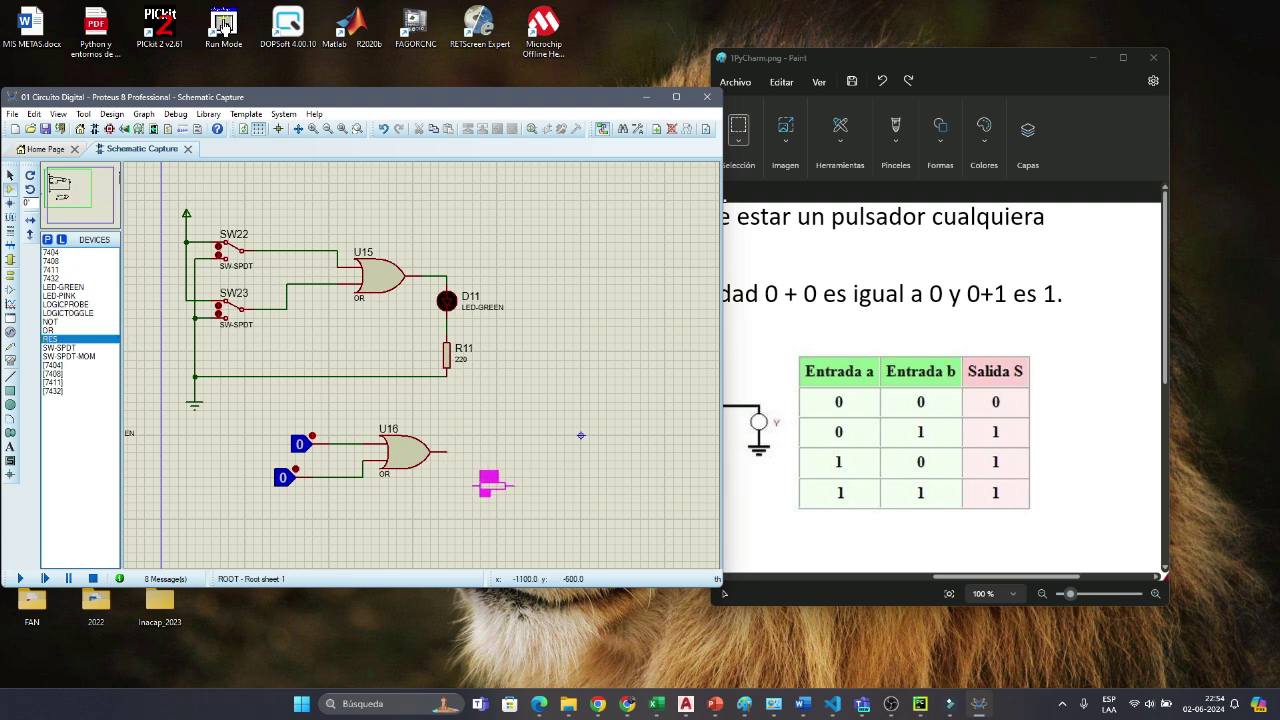
pyautogui.click(510, 453)
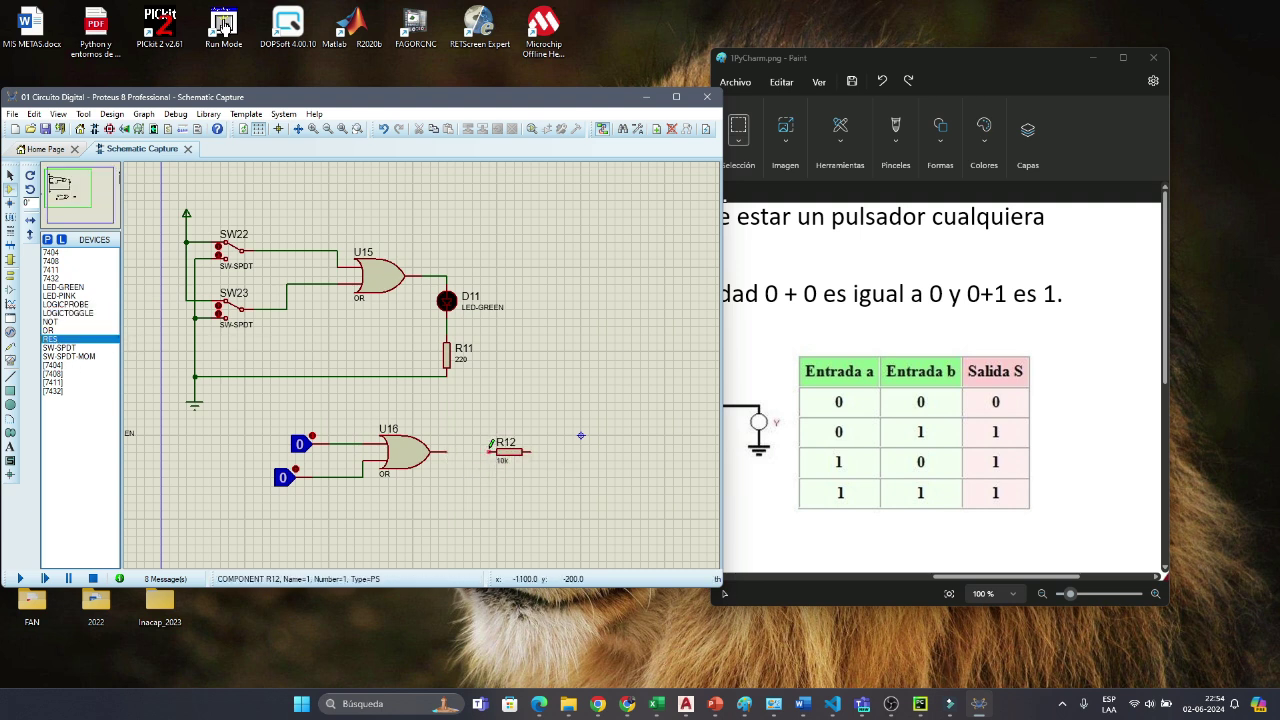
pyautogui.click(489, 451)
pyautogui.click(450, 448)
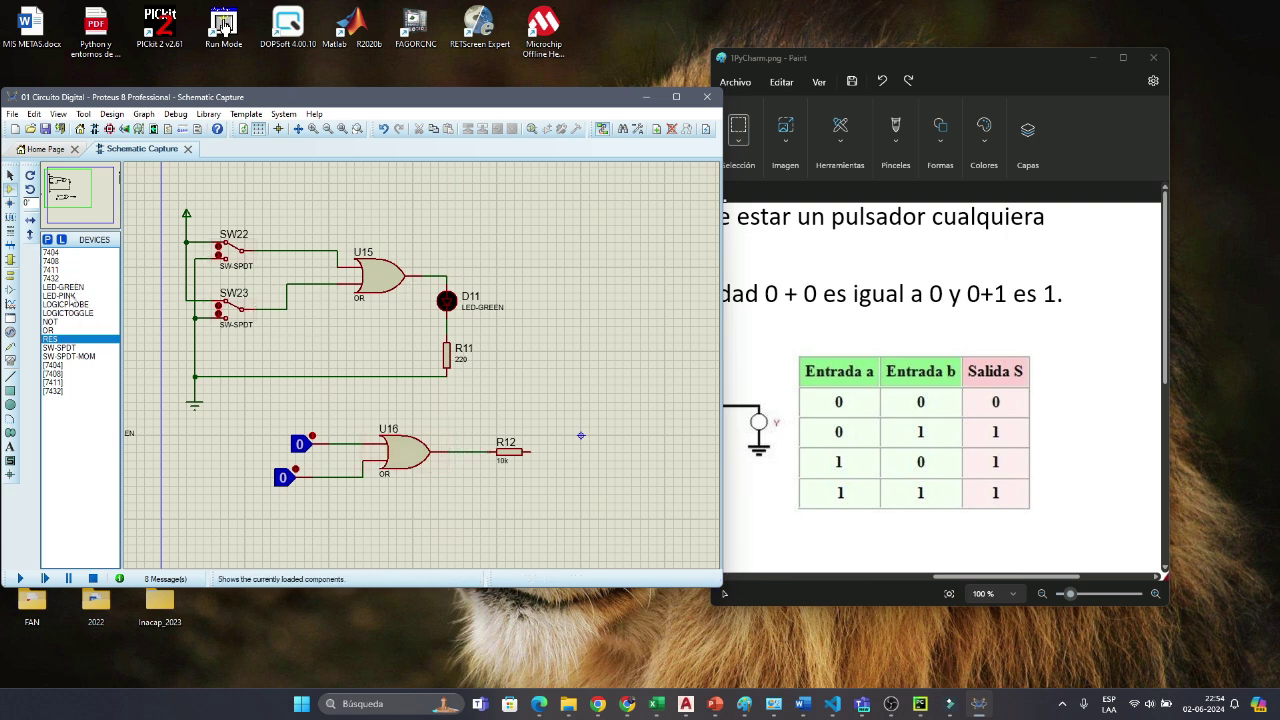
# Step: Place a LED-PINK below the free end of resistor R12 and connect it to the resistor
pyautogui.click(70, 296)
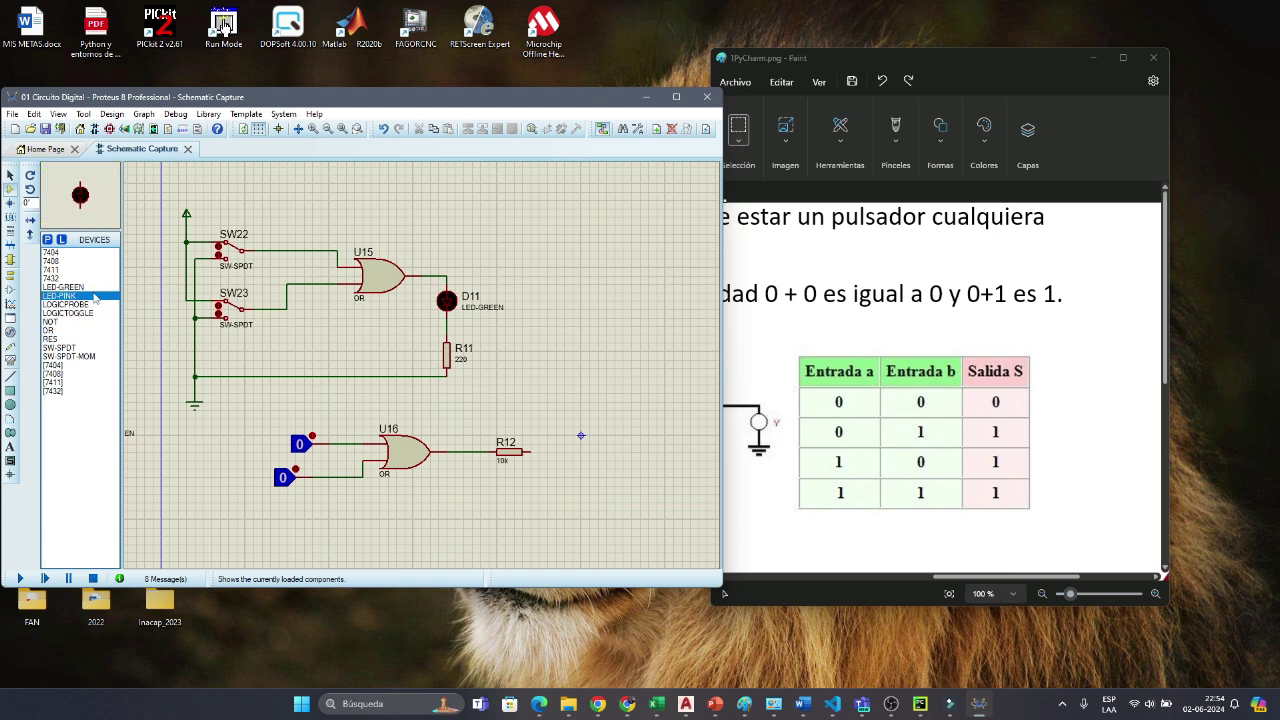
pyautogui.click(553, 483)
pyautogui.click(547, 486)
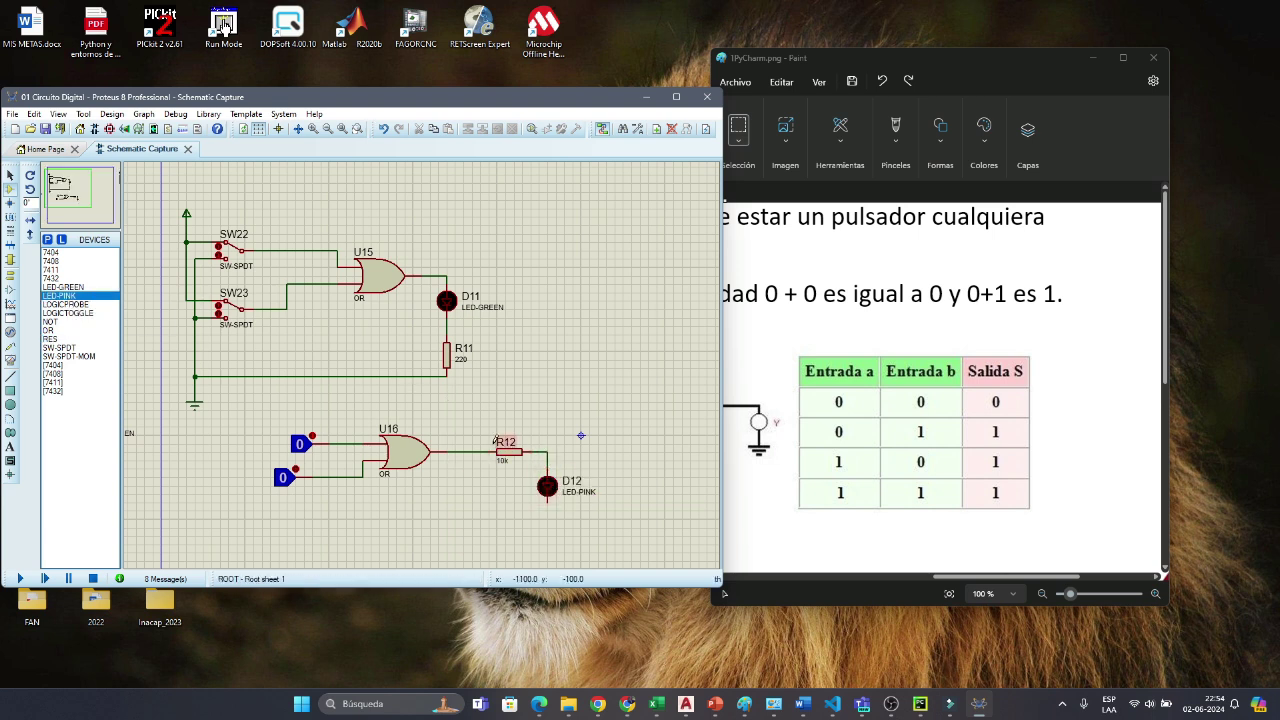
# Step: Set the resistance of R12 to 330
pyautogui.doubleClick(507, 455)
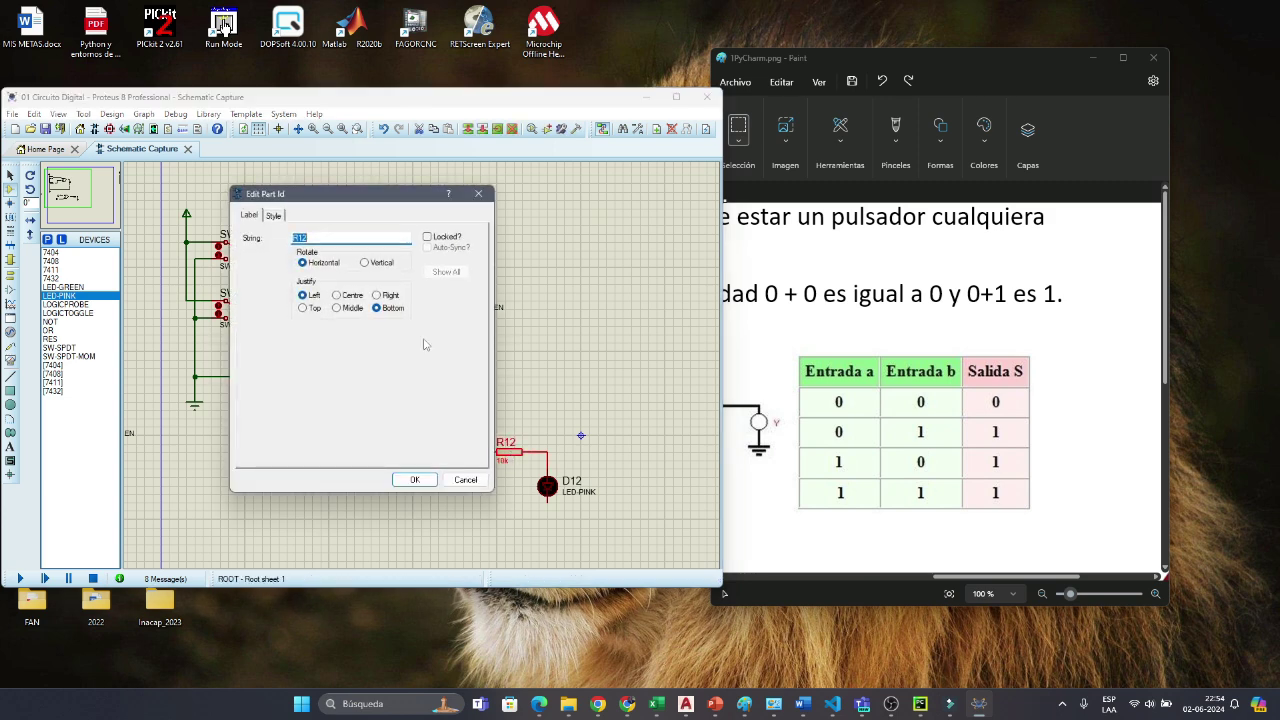
pyautogui.click(477, 193)
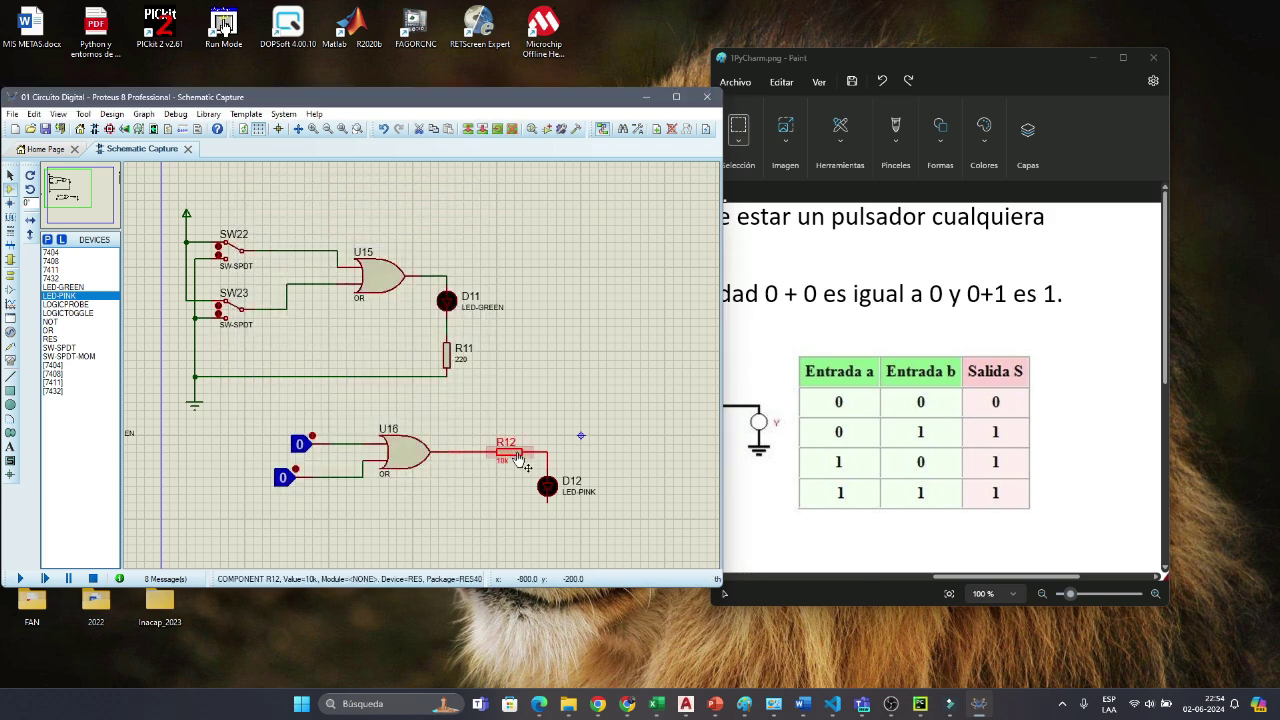
pyautogui.doubleClick(518, 457)
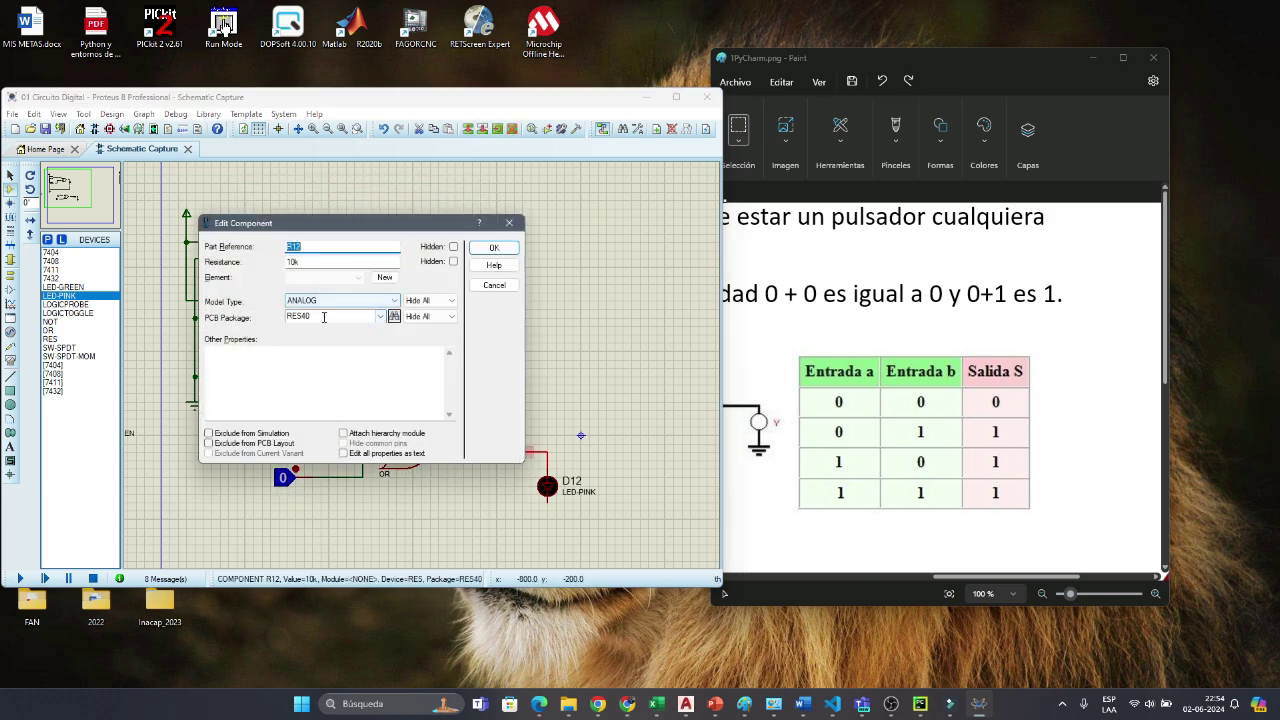
pyautogui.press('Tab')
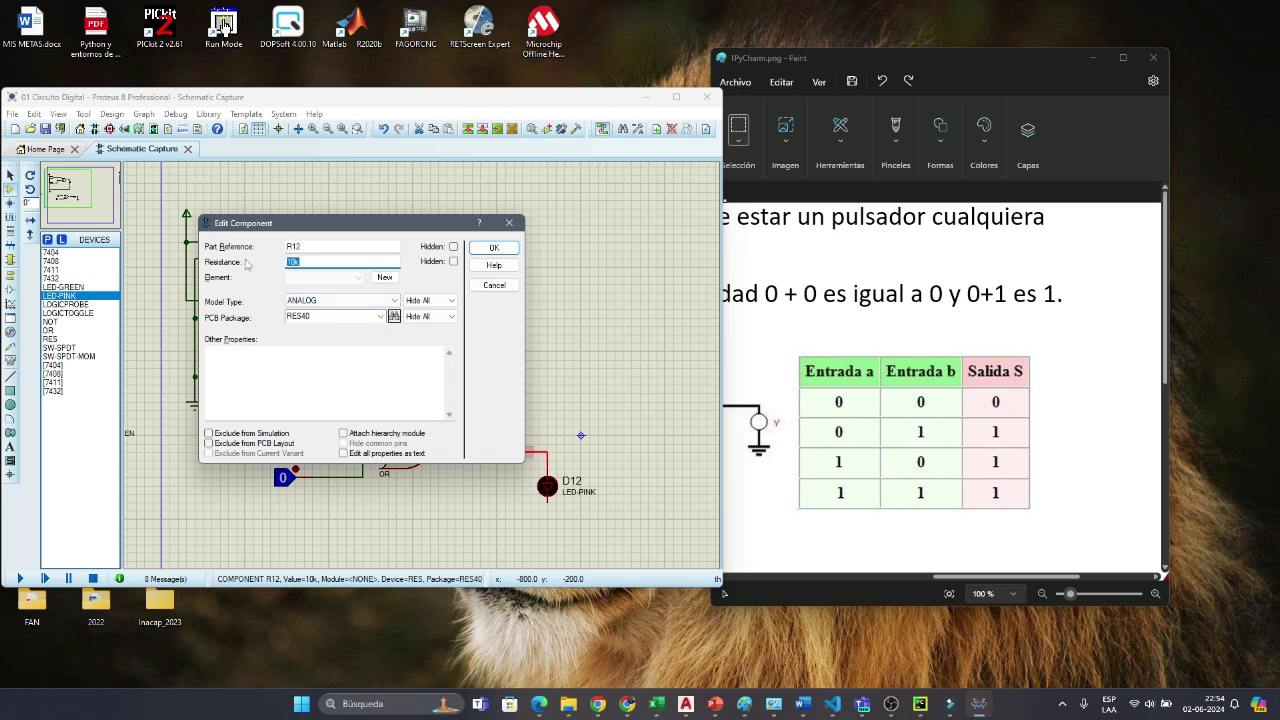
pyautogui.write('330')
pyautogui.click(493, 247)
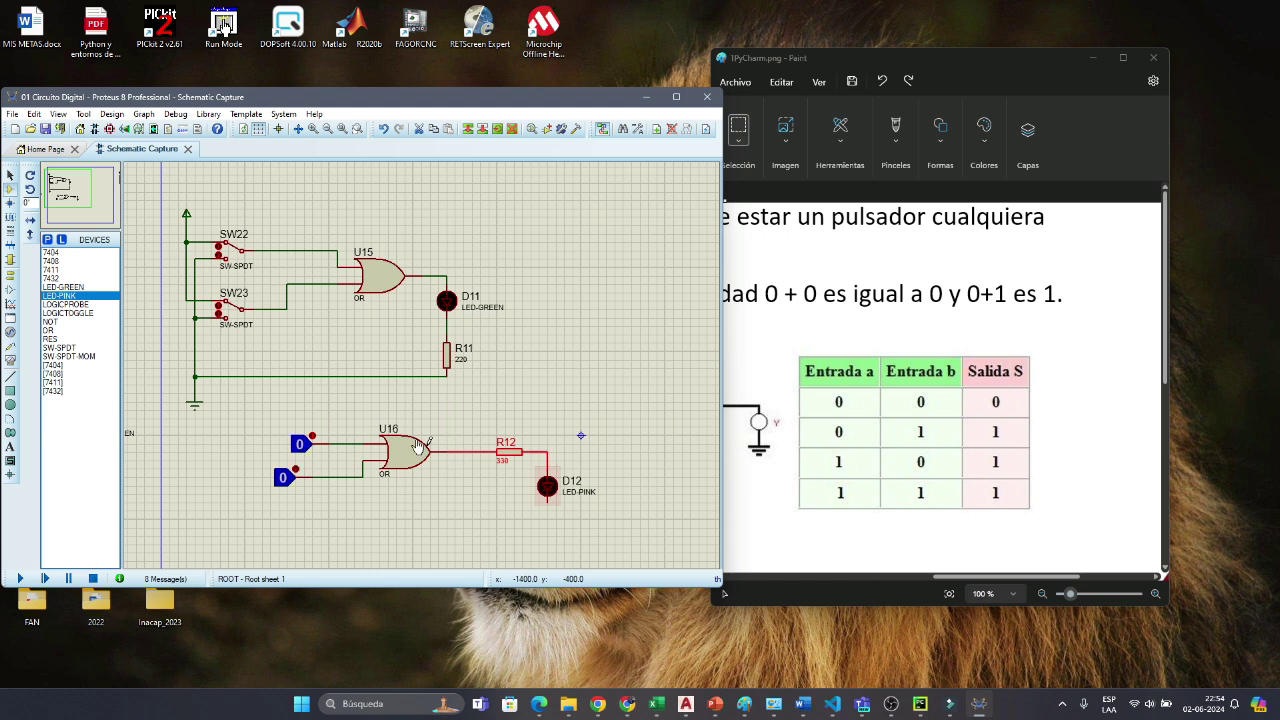
# Step: Ground the pink LED with a GROUND terminal below it, and briefly run the simulation before stopping it
pyautogui.click(10, 275)
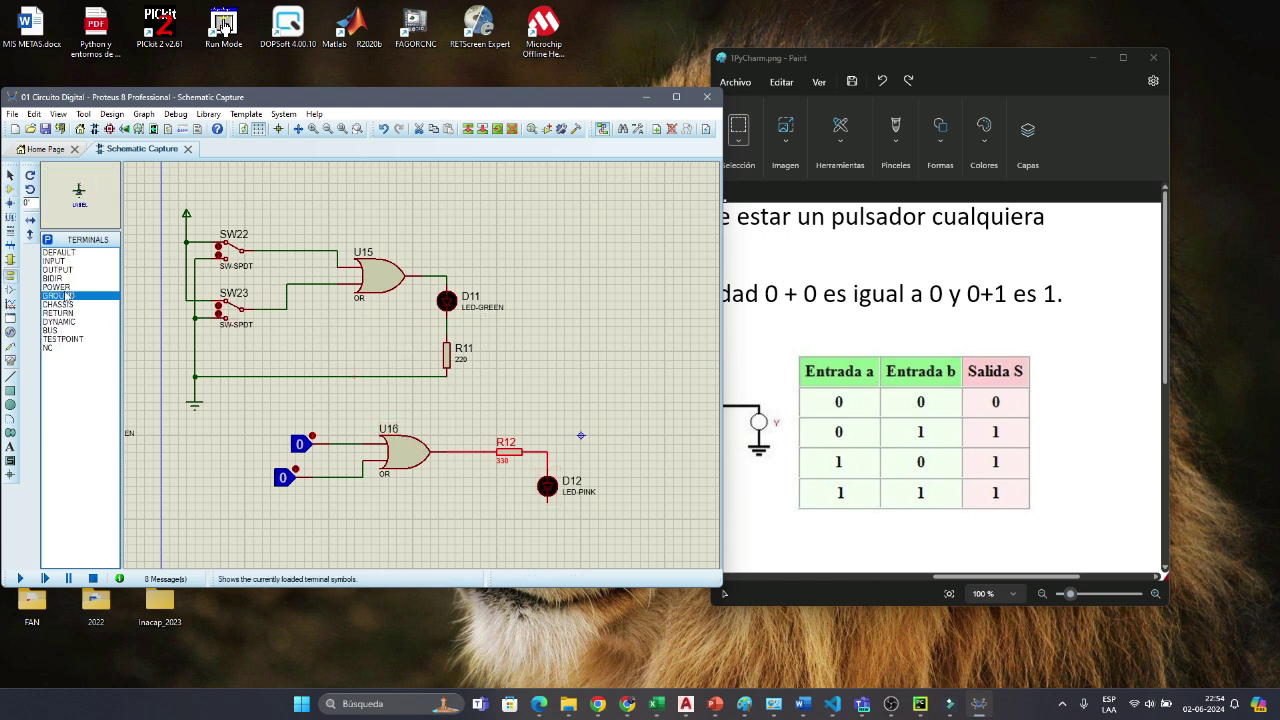
pyautogui.click(547, 536)
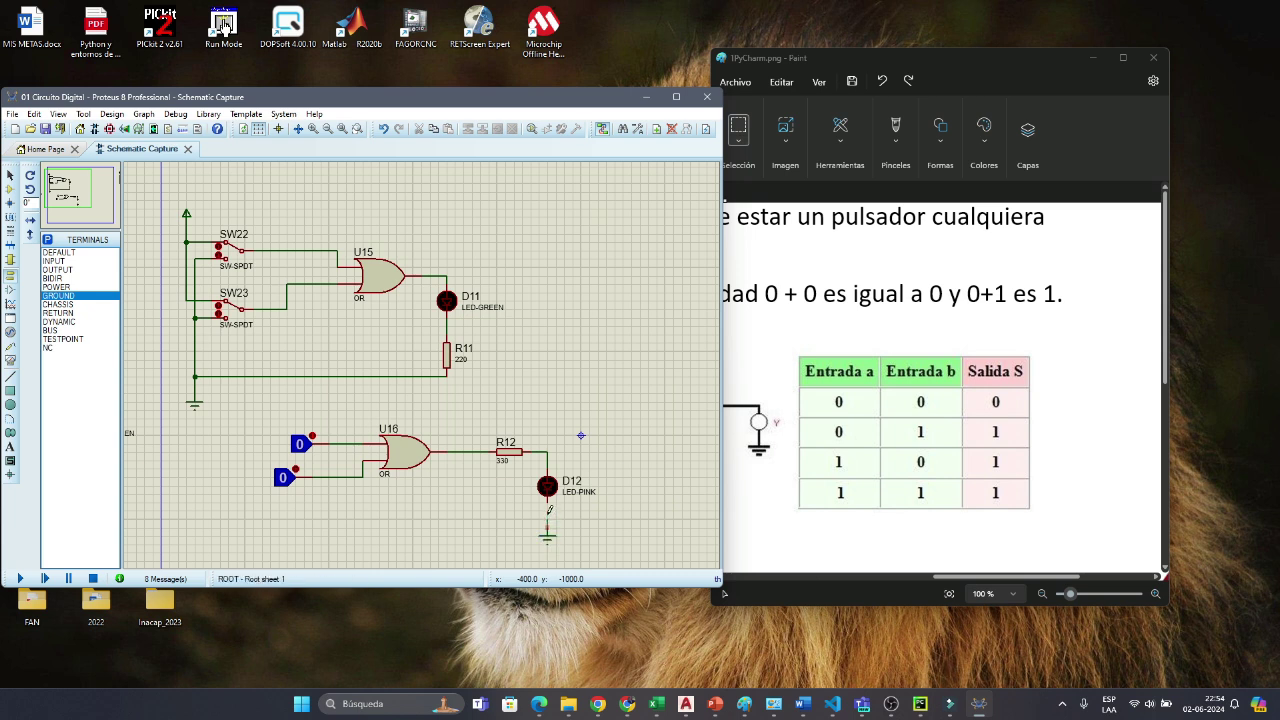
pyautogui.click(20, 580)
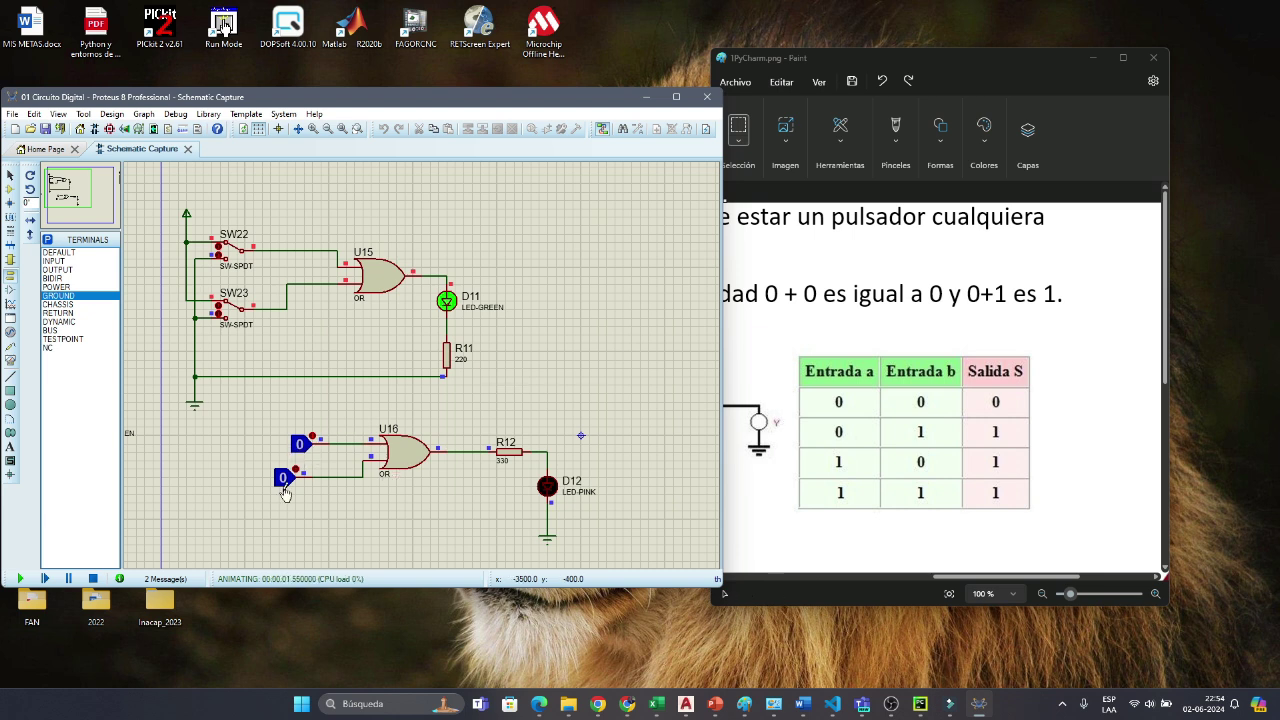
pyautogui.click(92, 579)
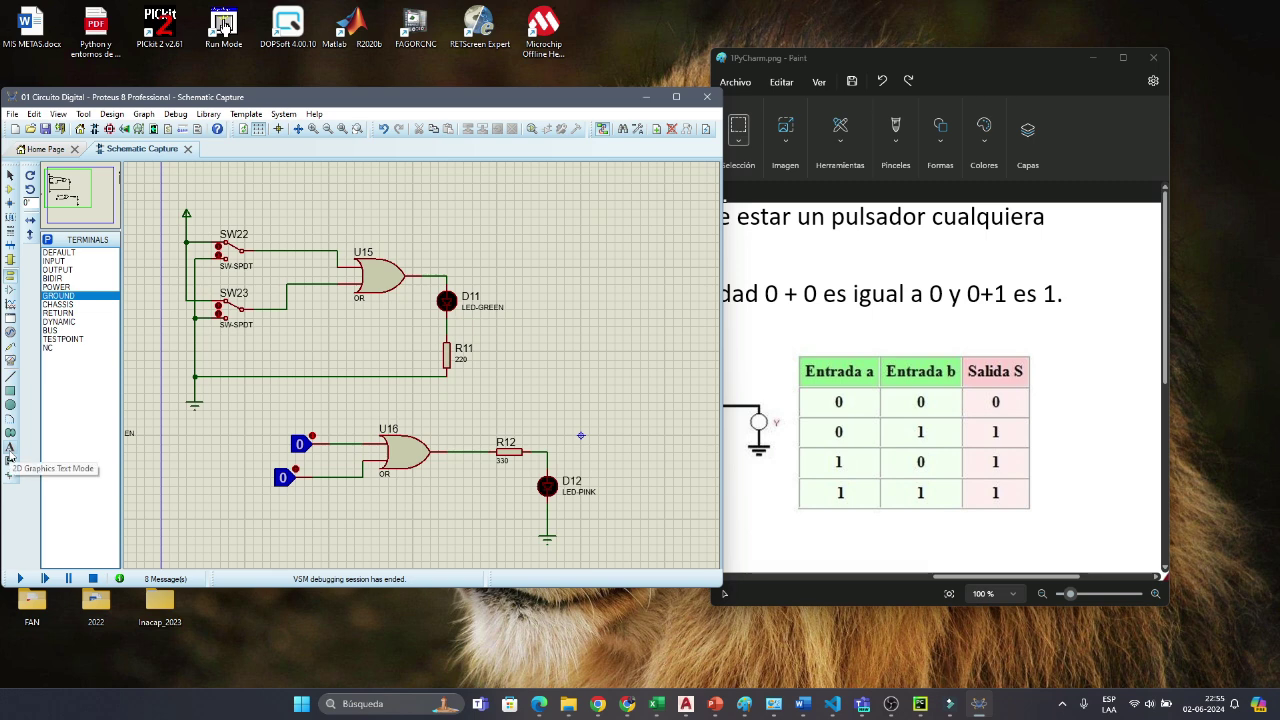
# Step: Add a 2D graphics text "A" with a height of 0.21in in the empty area beyond the green LED circuit
pyautogui.click(10, 449)
pyautogui.click(571, 264)
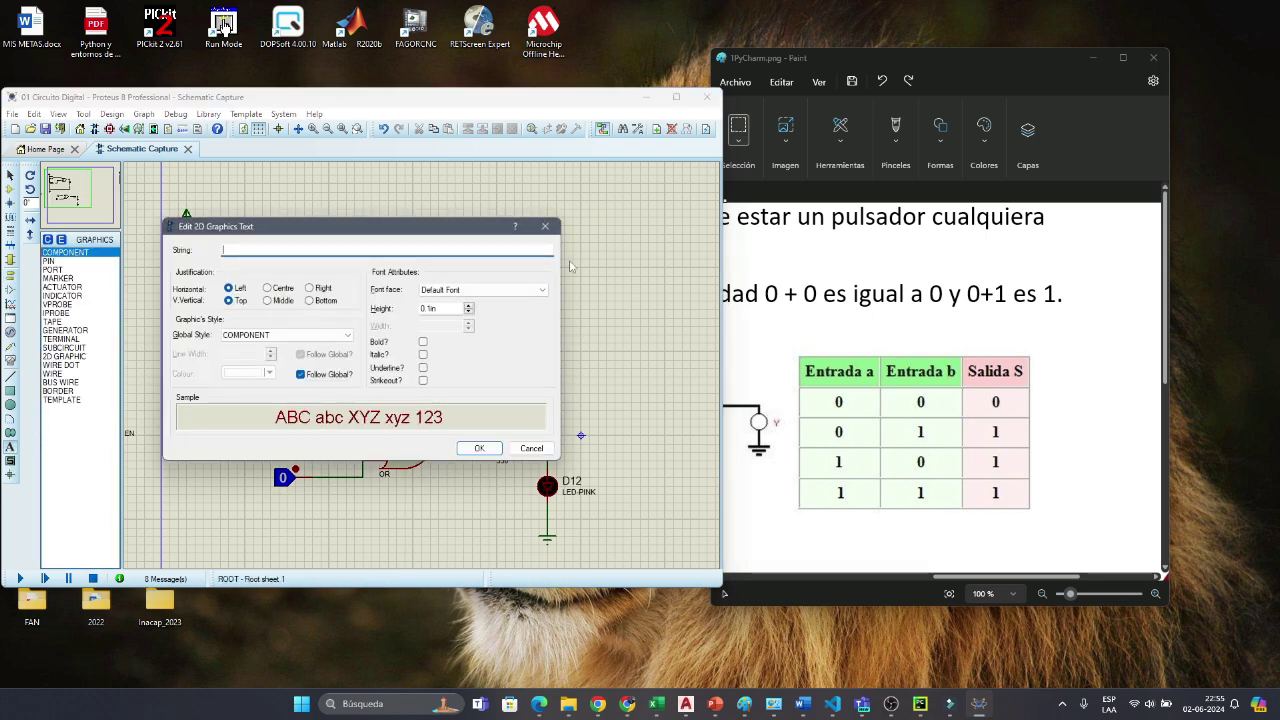
pyautogui.click(469, 307)
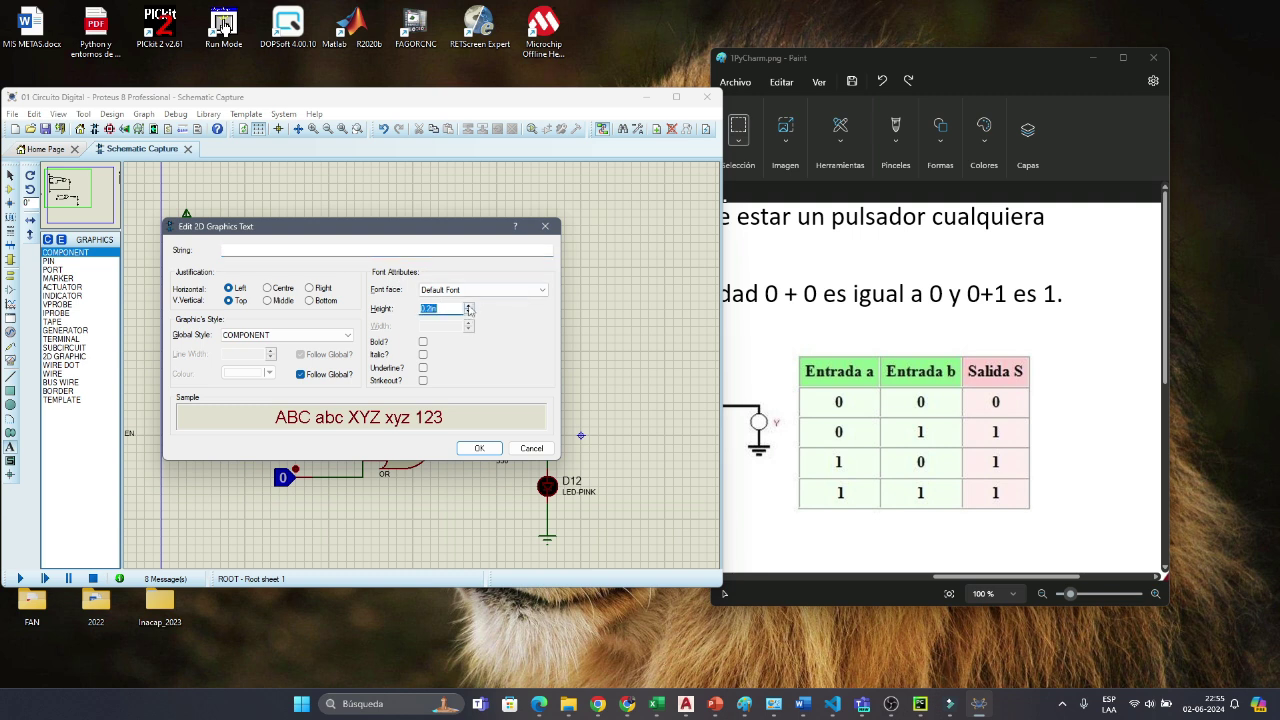
pyautogui.click(318, 253)
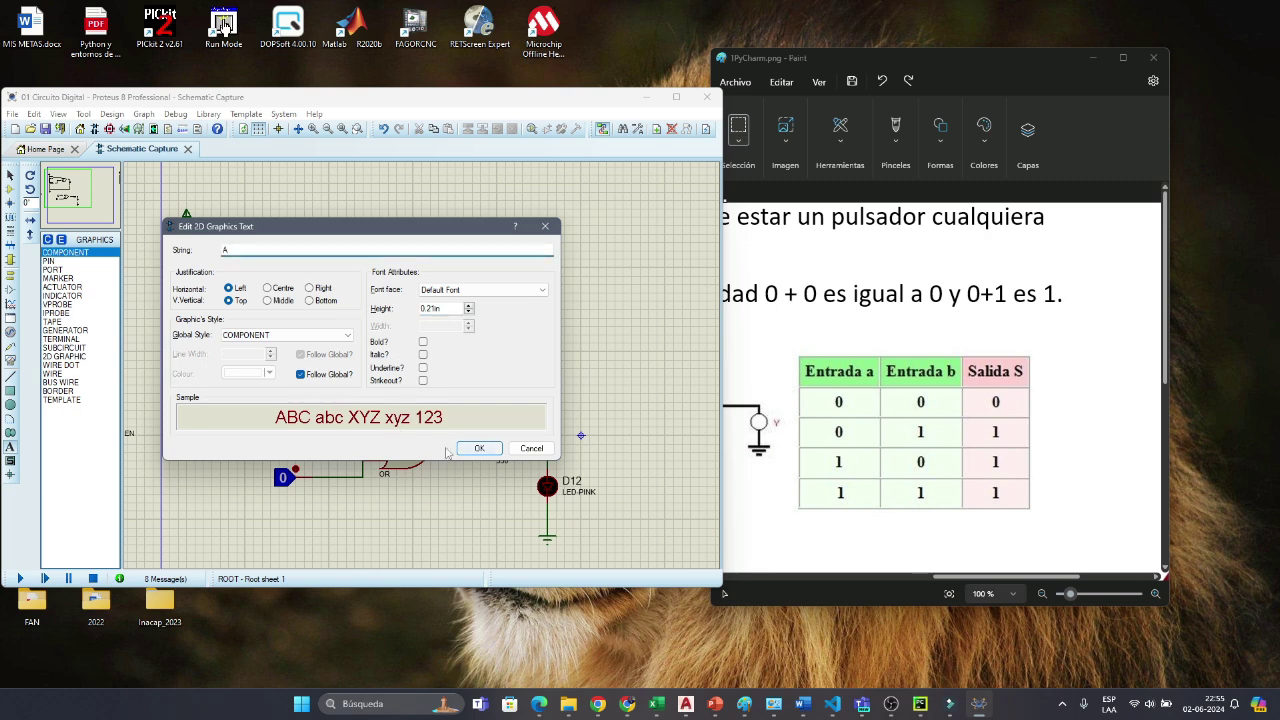
pyautogui.click(479, 448)
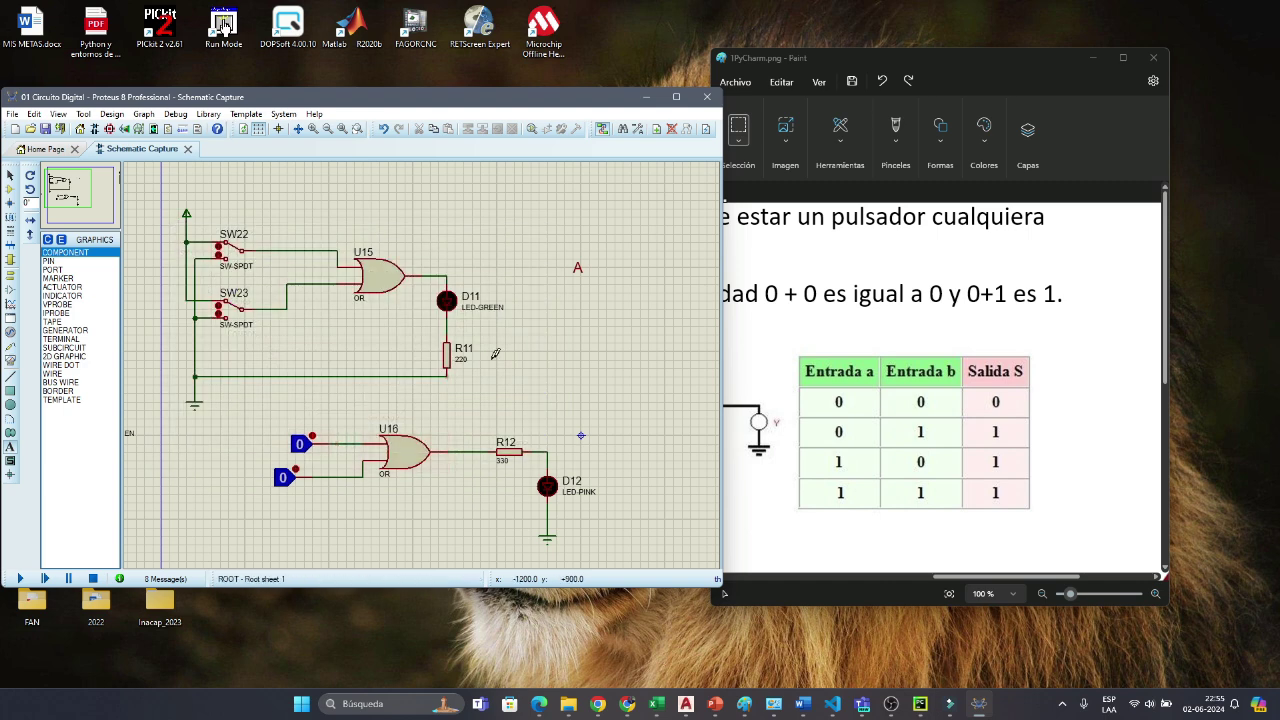
# Step: Add the text label "B" beside the lower logic toggle and "A" beside the upper one
pyautogui.click(256, 484)
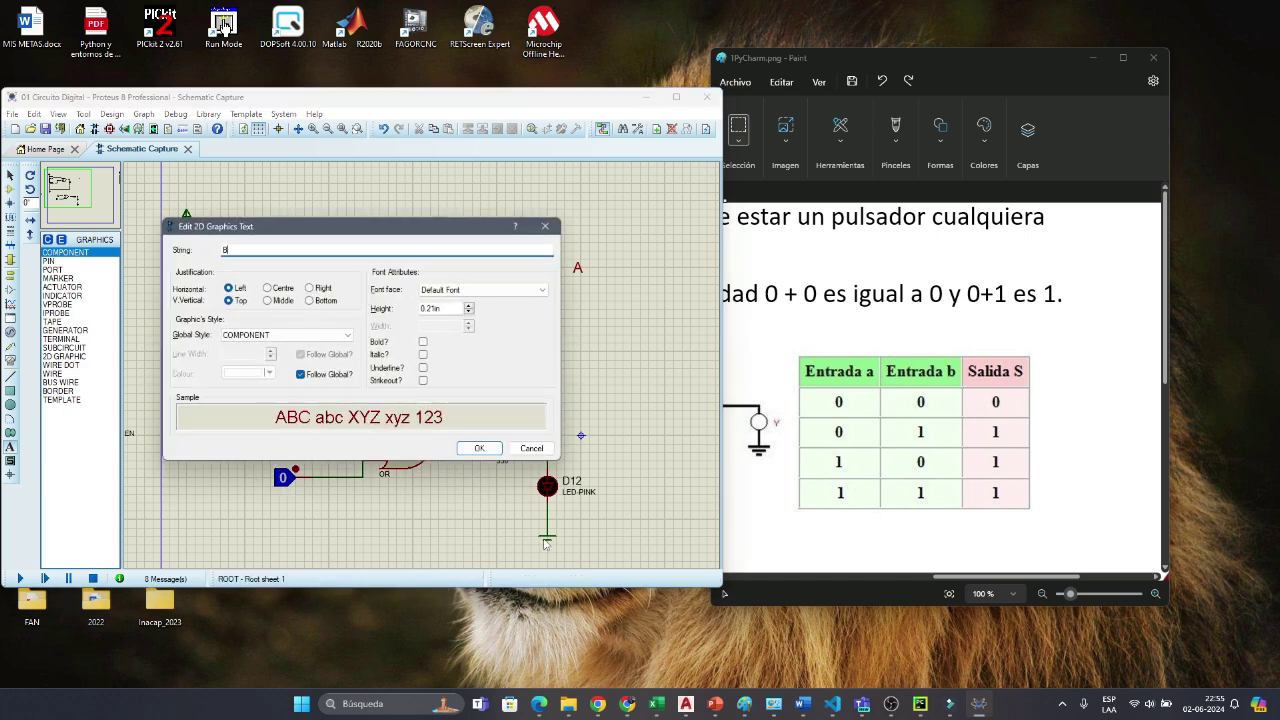
pyautogui.click(479, 448)
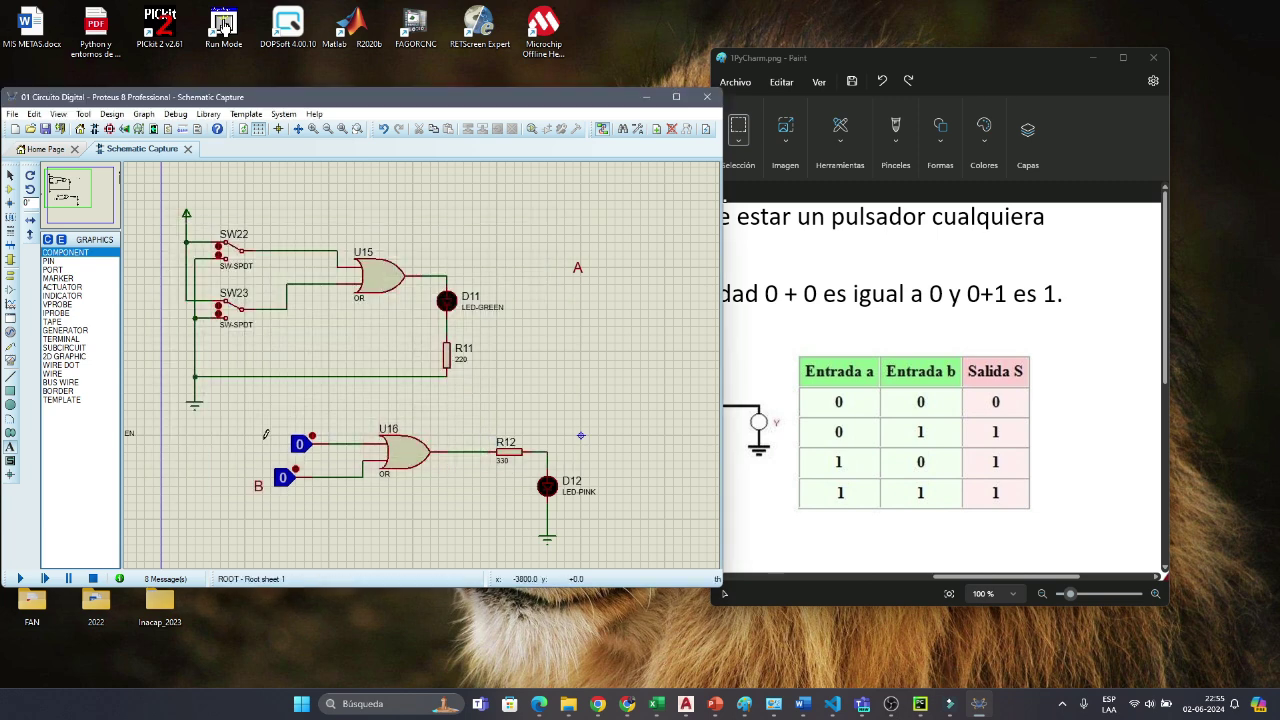
pyautogui.click(267, 443)
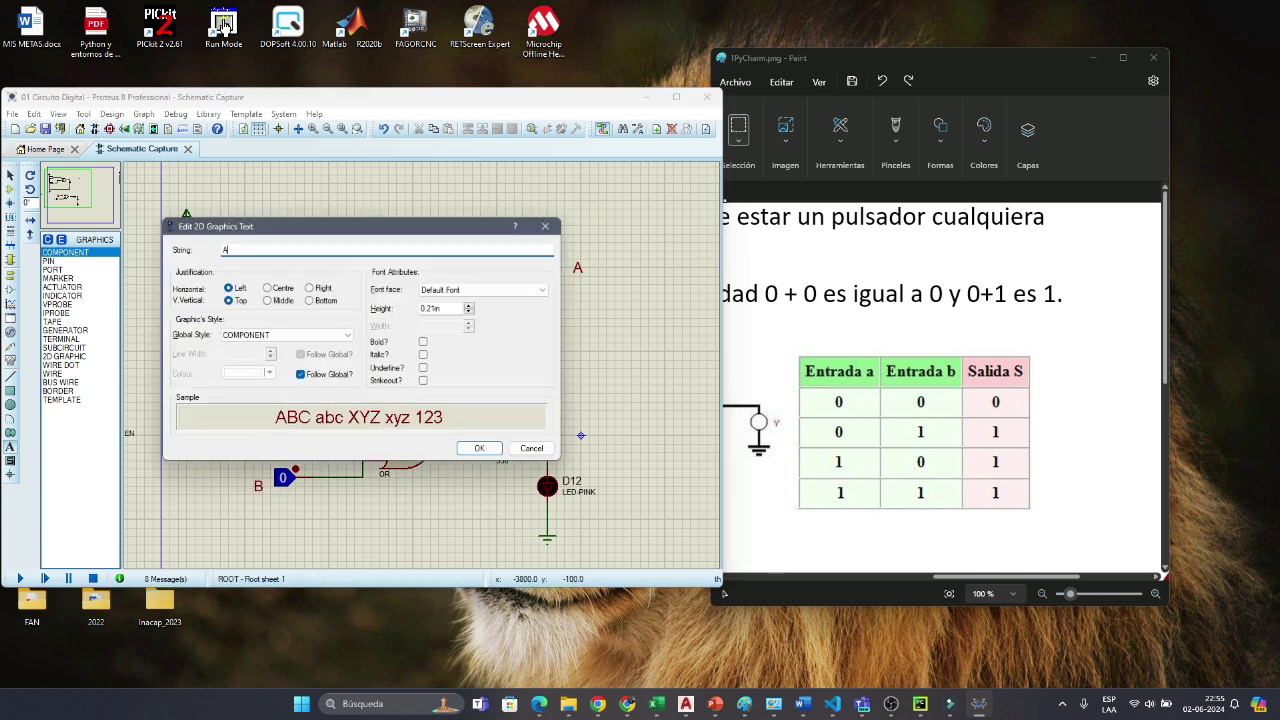
pyautogui.click(479, 449)
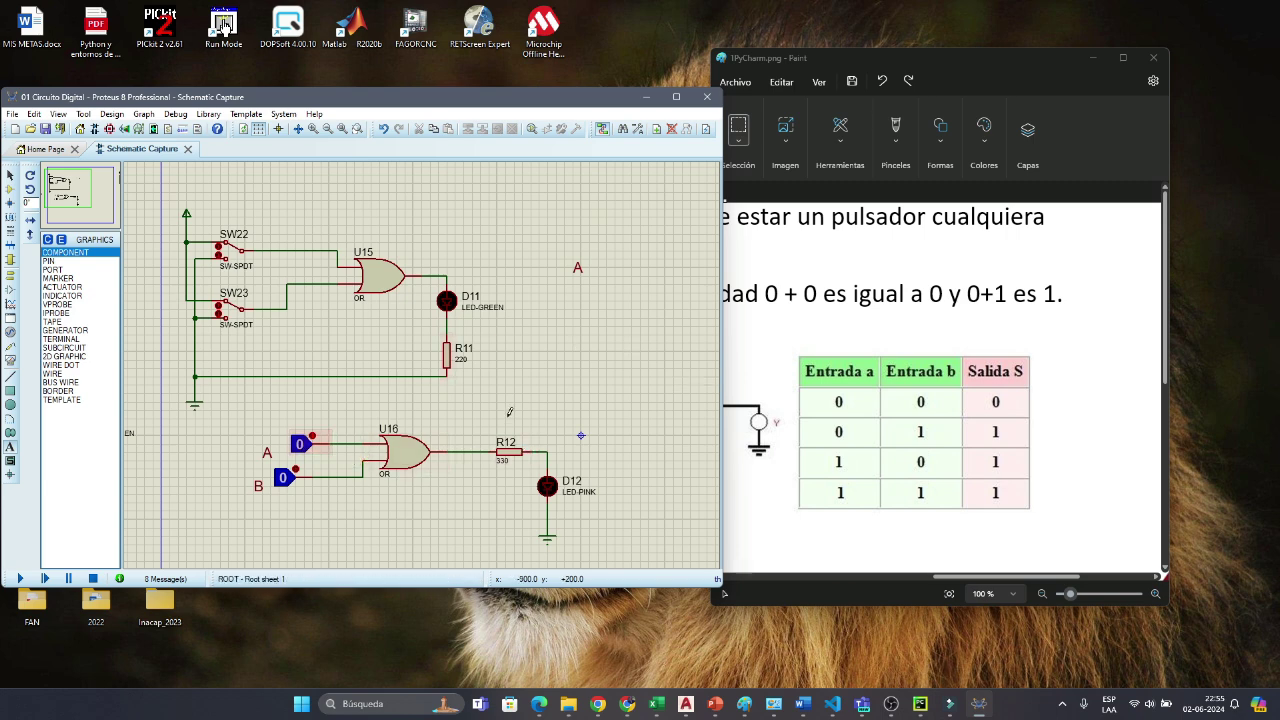
# Step: Move labels A and B so each lines up with its own logic toggle
pyautogui.rightClick(282, 451)
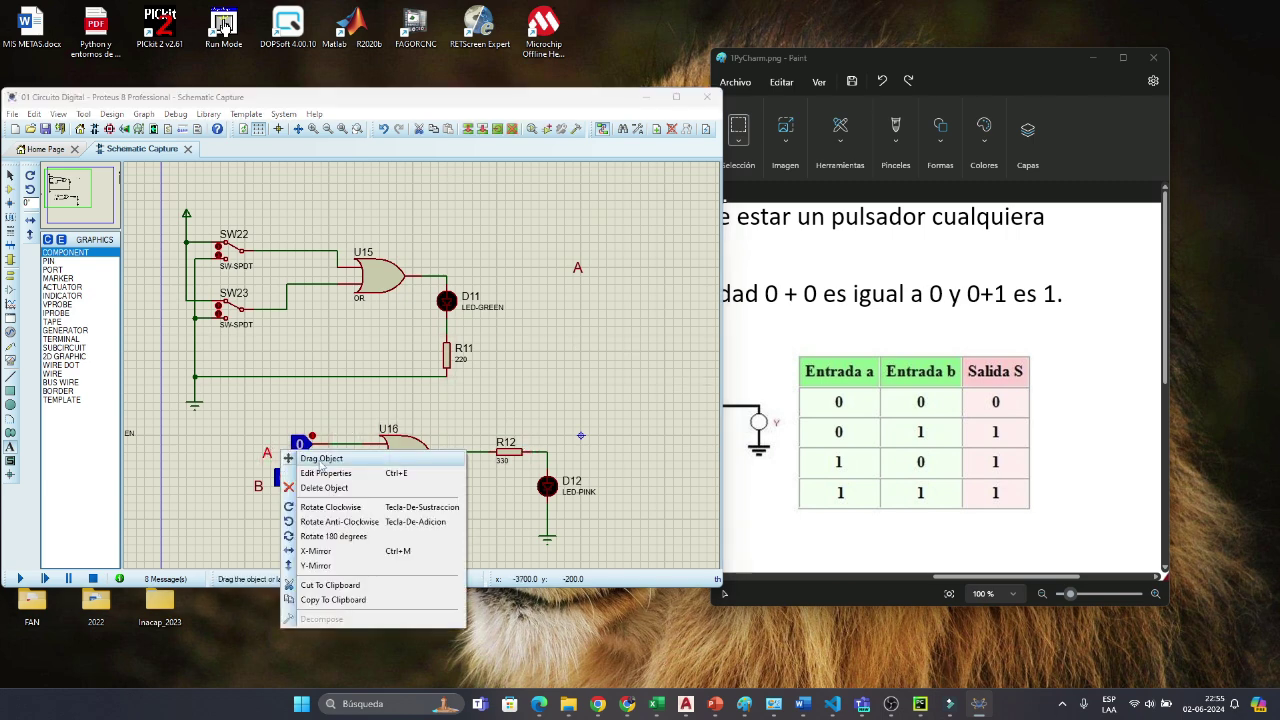
pyautogui.press('Escape')
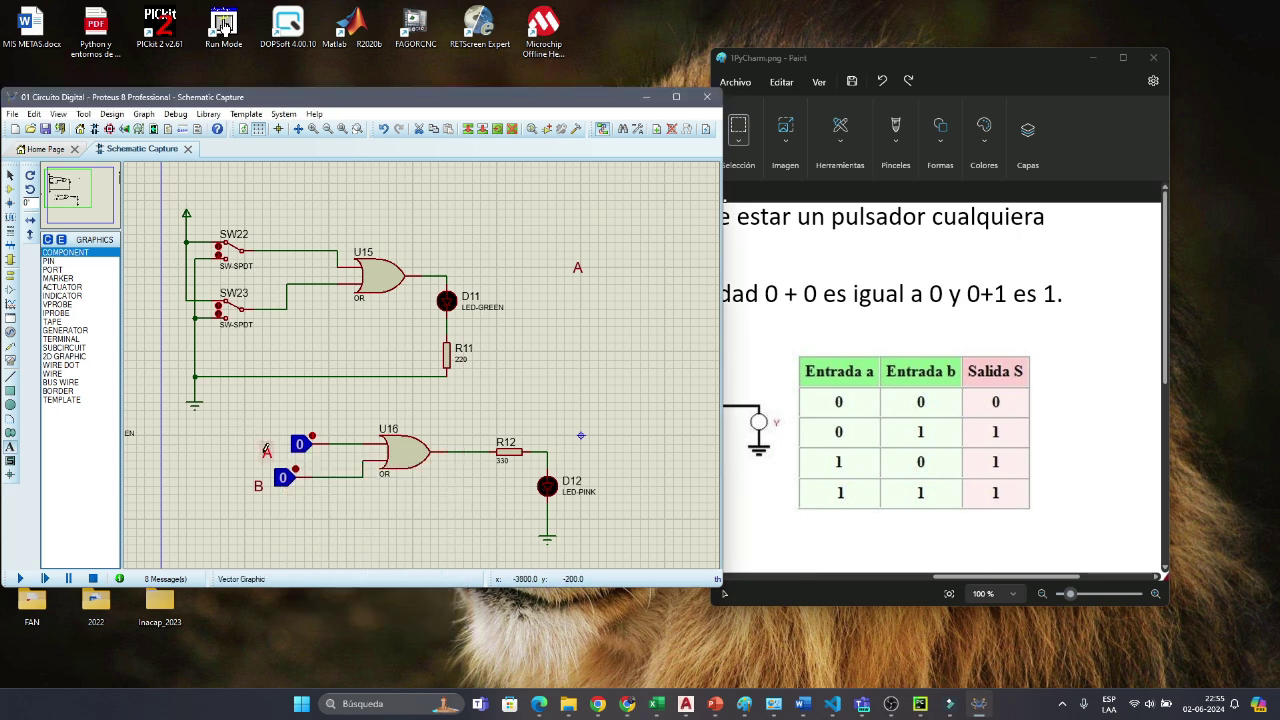
pyautogui.rightClick(267, 451)
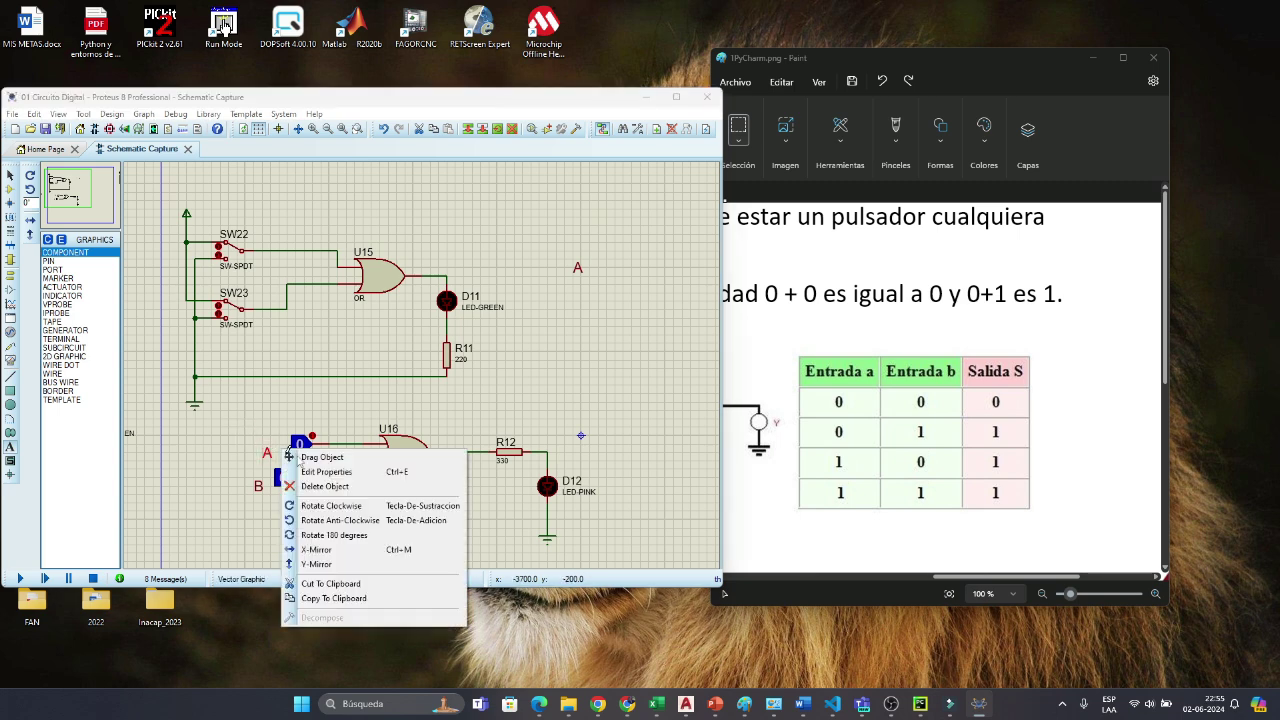
pyautogui.click(305, 449)
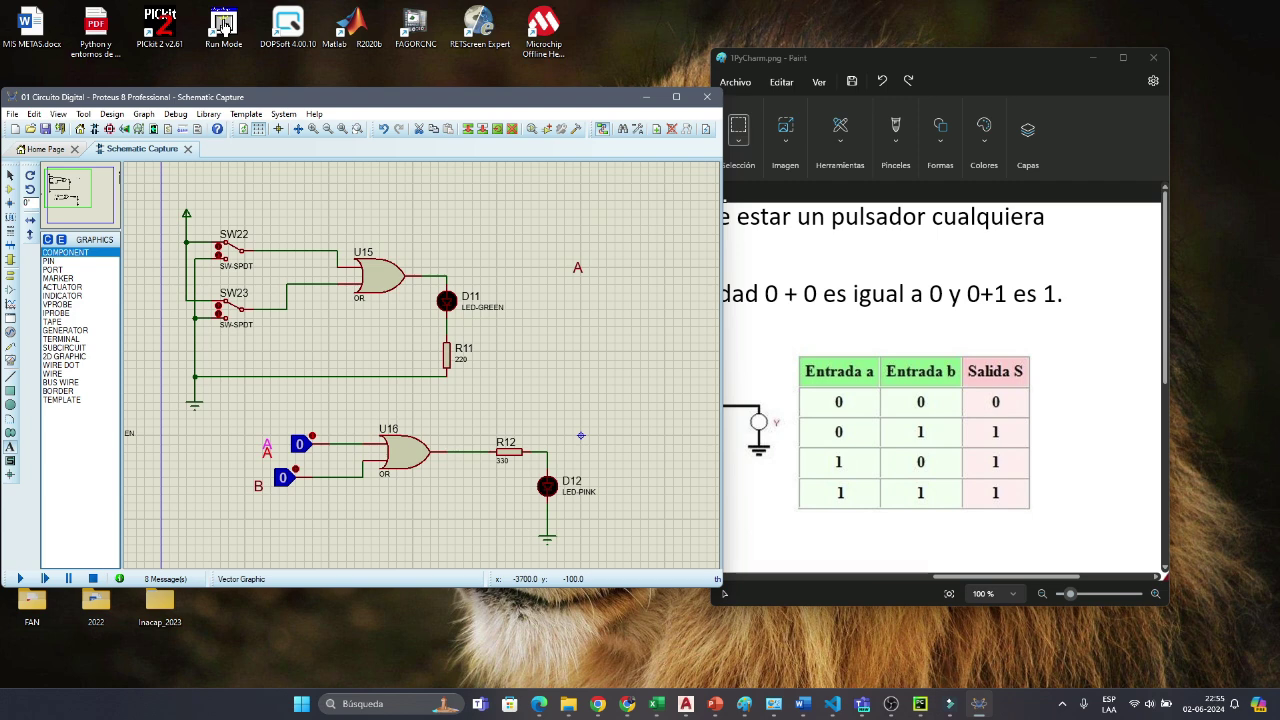
pyautogui.moveTo(264, 451); pyautogui.dragTo(270, 445)
pyautogui.rightClick(276, 479)
pyautogui.click(301, 490)
pyautogui.click(266, 478)
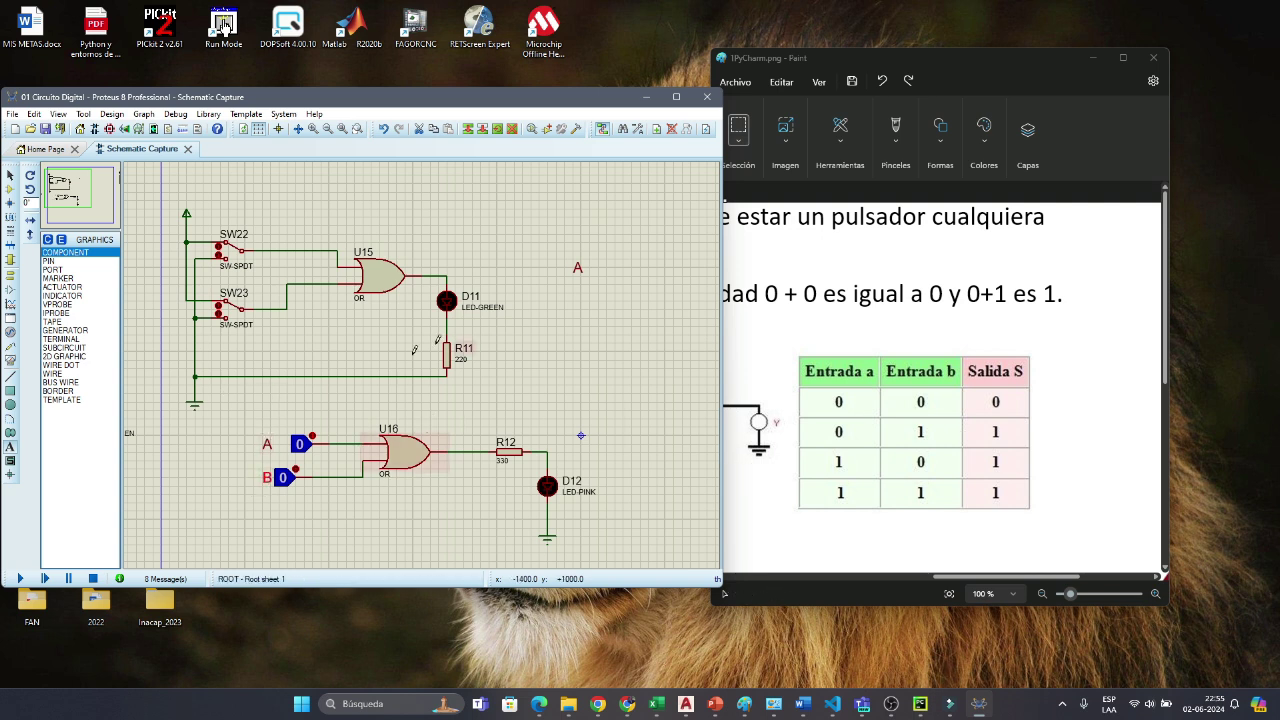
# Step: Simulate the circuits and switch logic toggles A and B through the combinations 0-1, 1-0 and 1-1
pyautogui.click(19, 578)
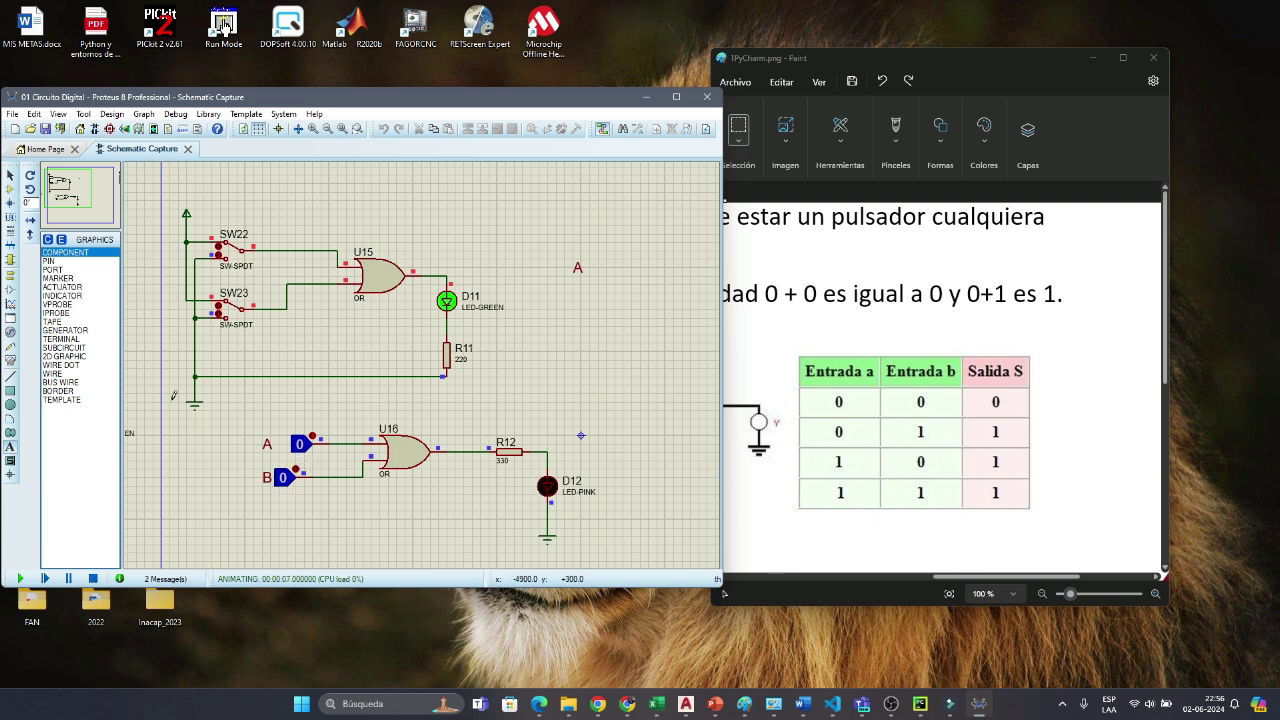
pyautogui.press('shift+Pause')
pyautogui.press('F12')
pyautogui.click(297, 476)
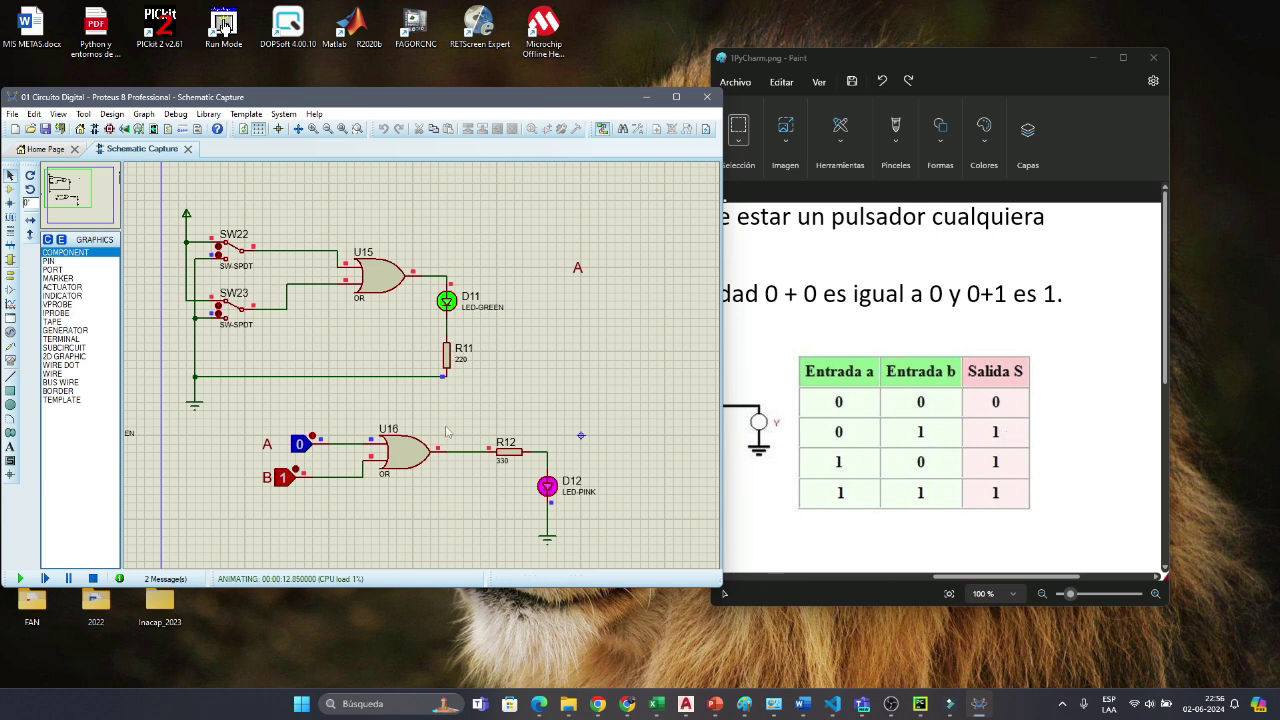
pyautogui.click(297, 477)
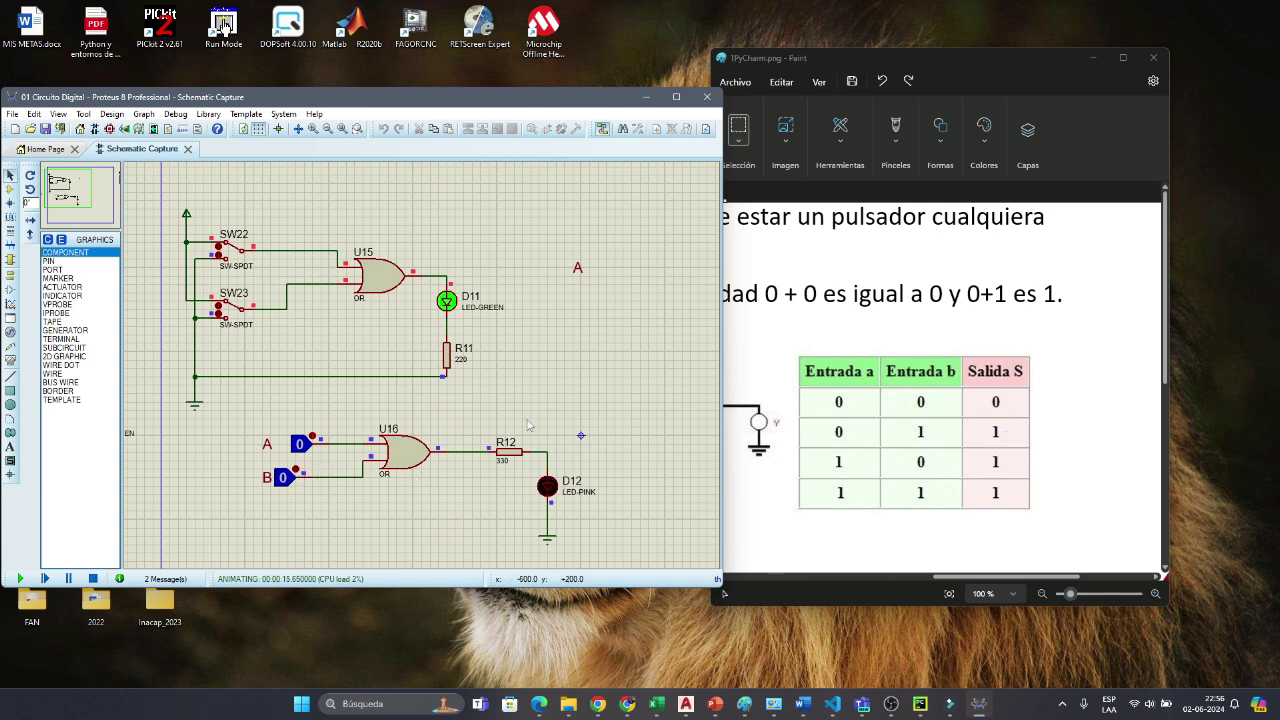
pyautogui.click(302, 444)
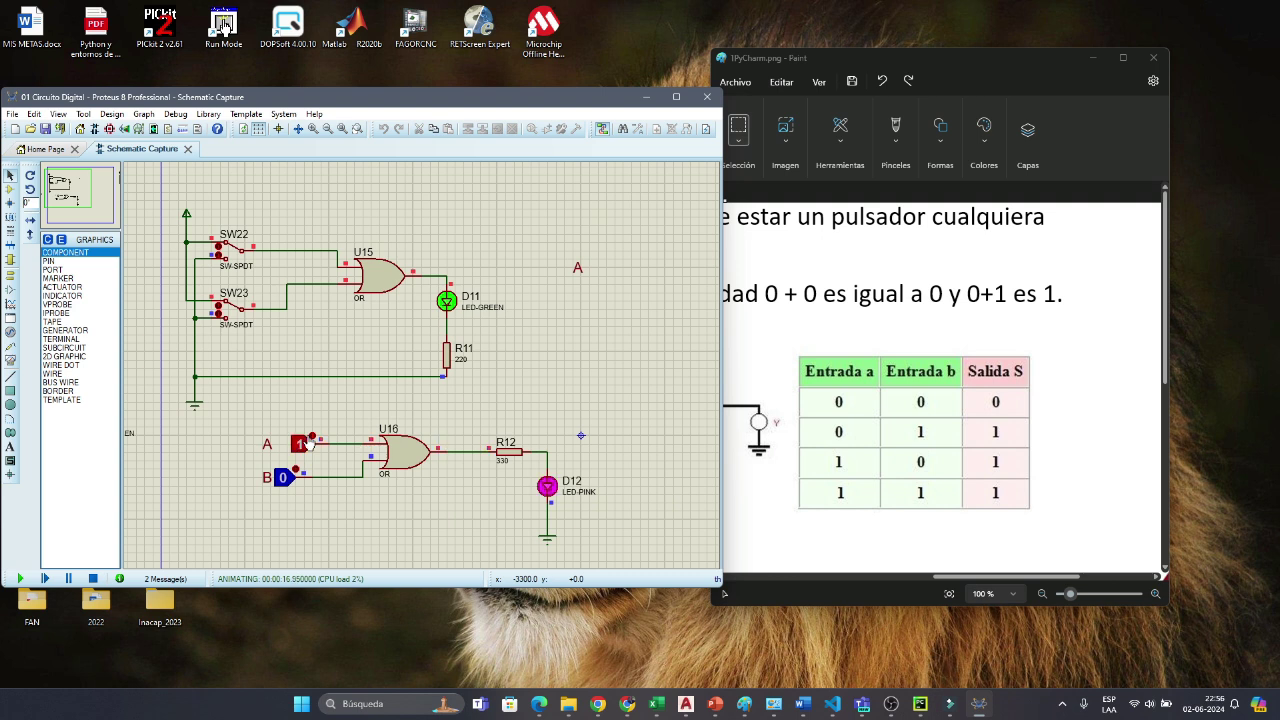
pyautogui.click(302, 444)
pyautogui.click(313, 440)
pyautogui.click(297, 478)
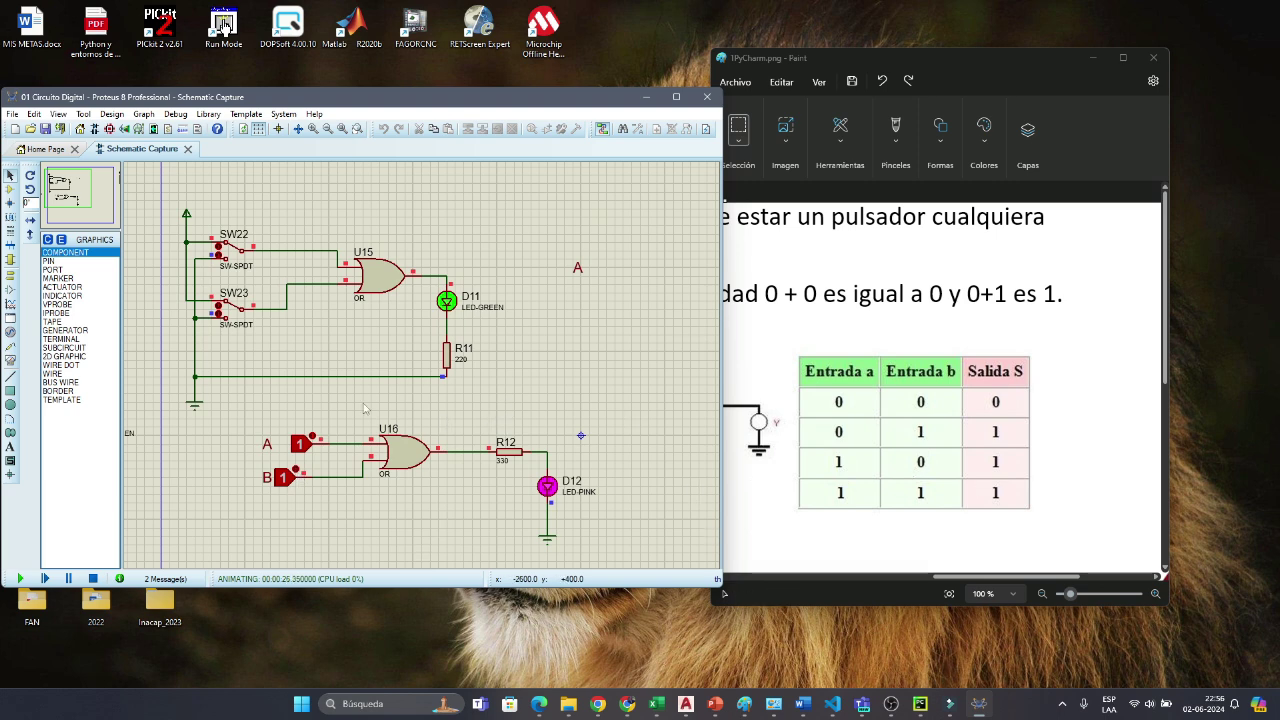
# Step: Switch to the PowerPoint presentation 05 Clase_ Electronica Digital.pptx
pyautogui.moveTo(713, 706)
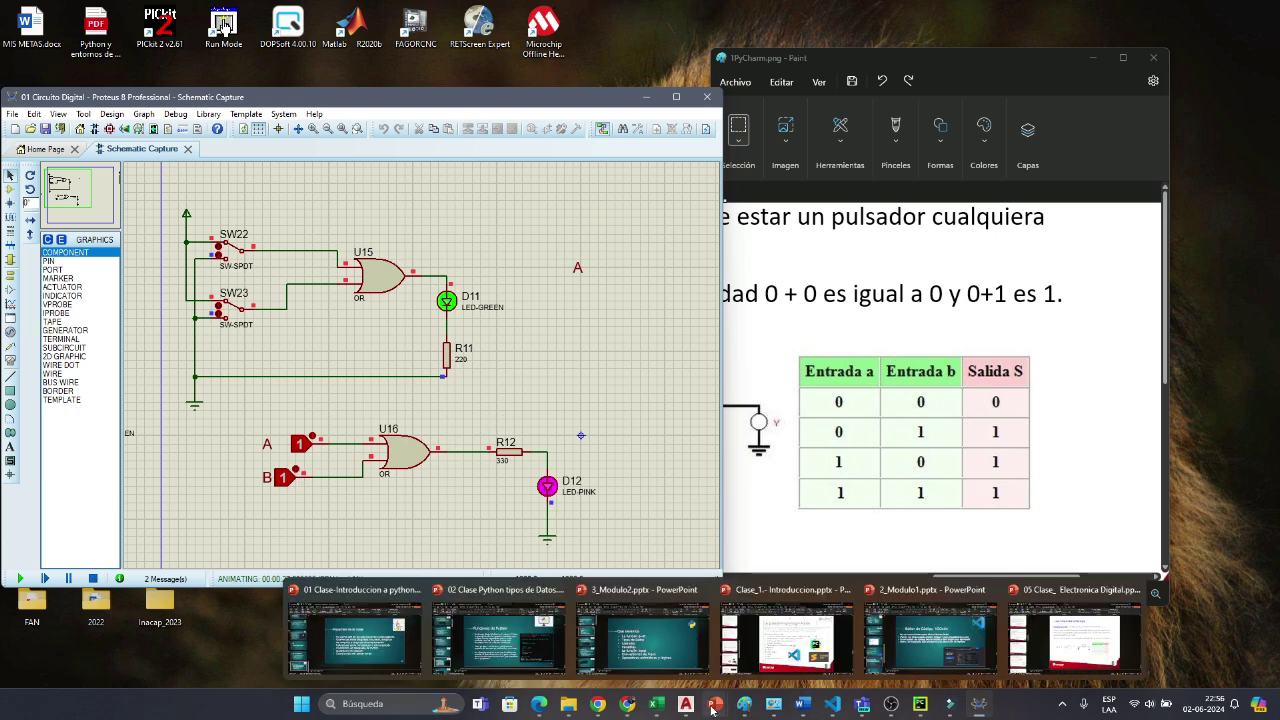
pyautogui.click(1108, 638)
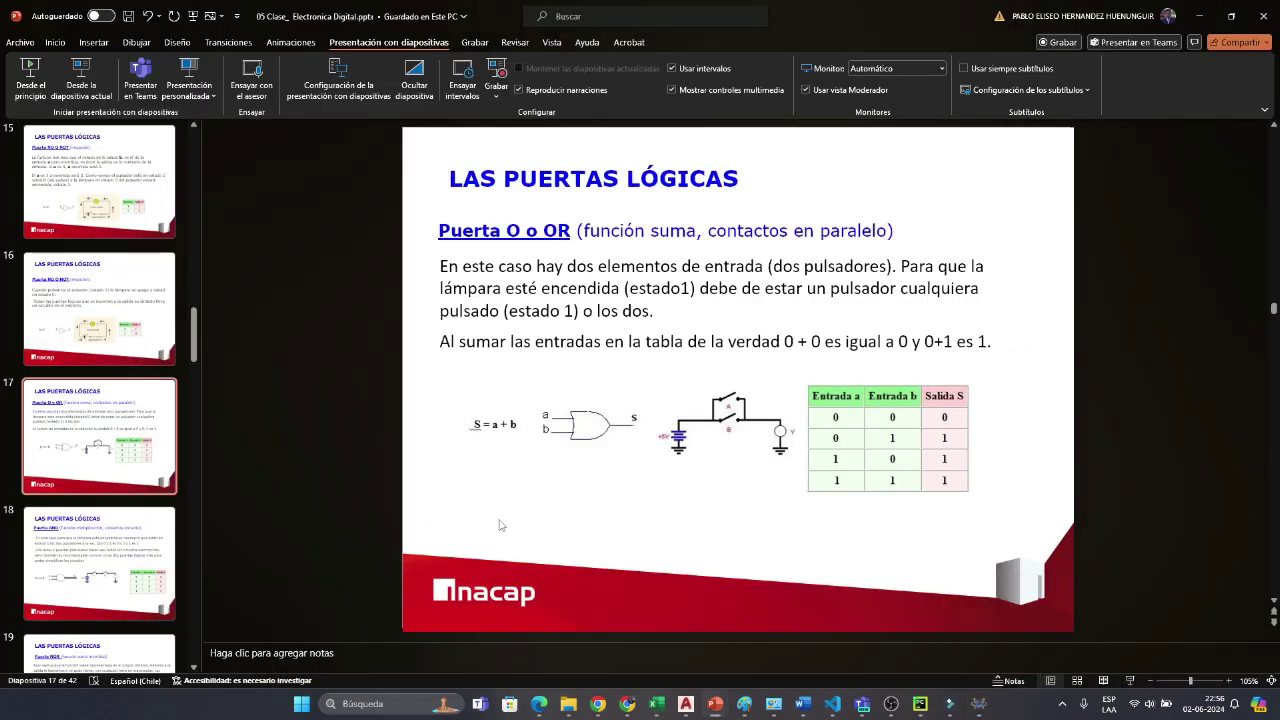